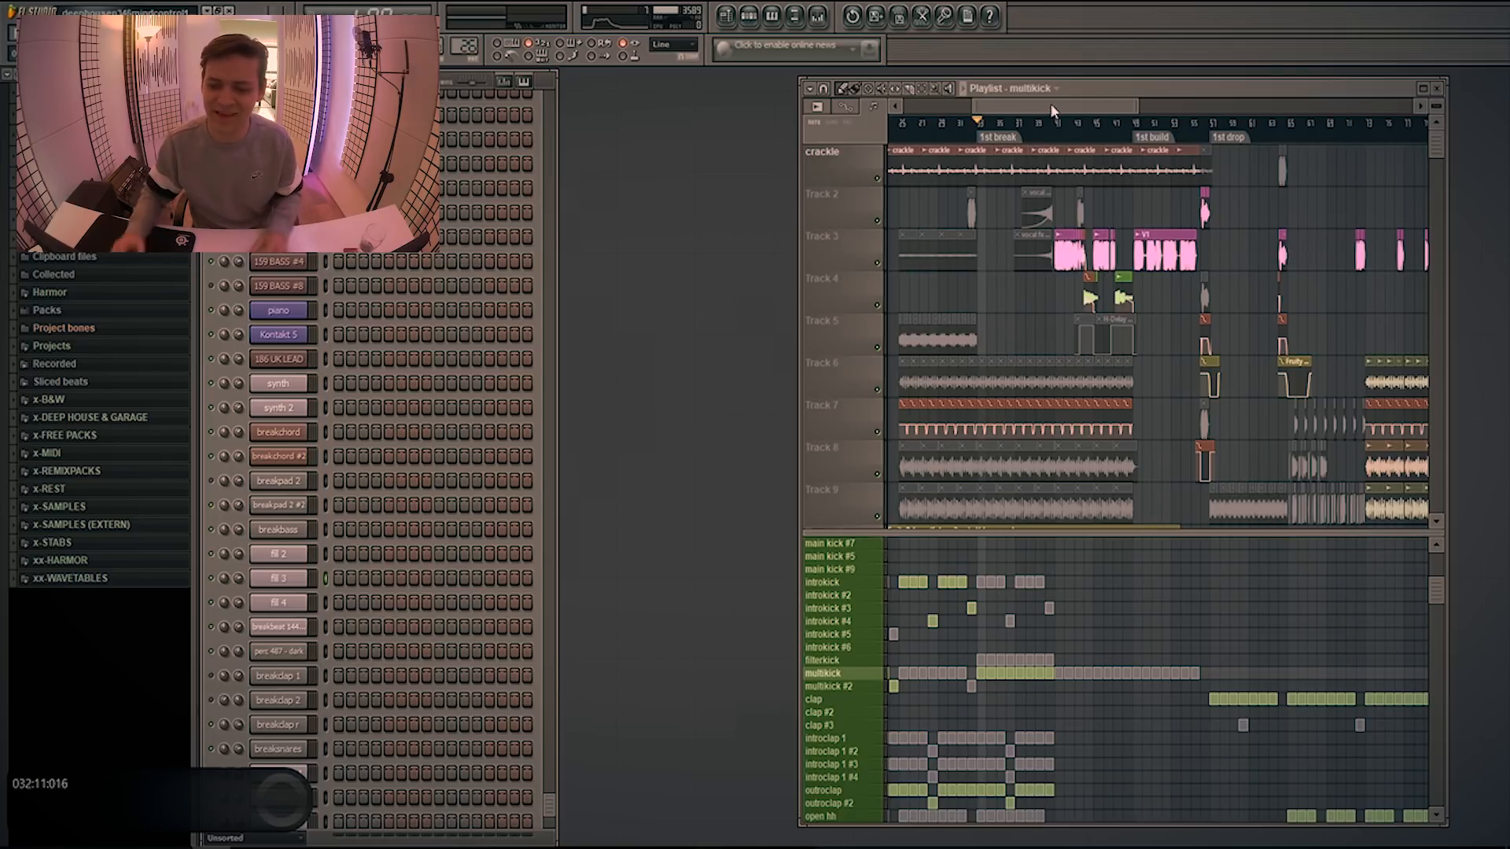
Enlarge the playlist's pattern area and set the playback position shortly before the 1st break marker
{"action": "left_click_drag", "start_coordinate": [1062, 535], "coordinate": [1068, 467]}
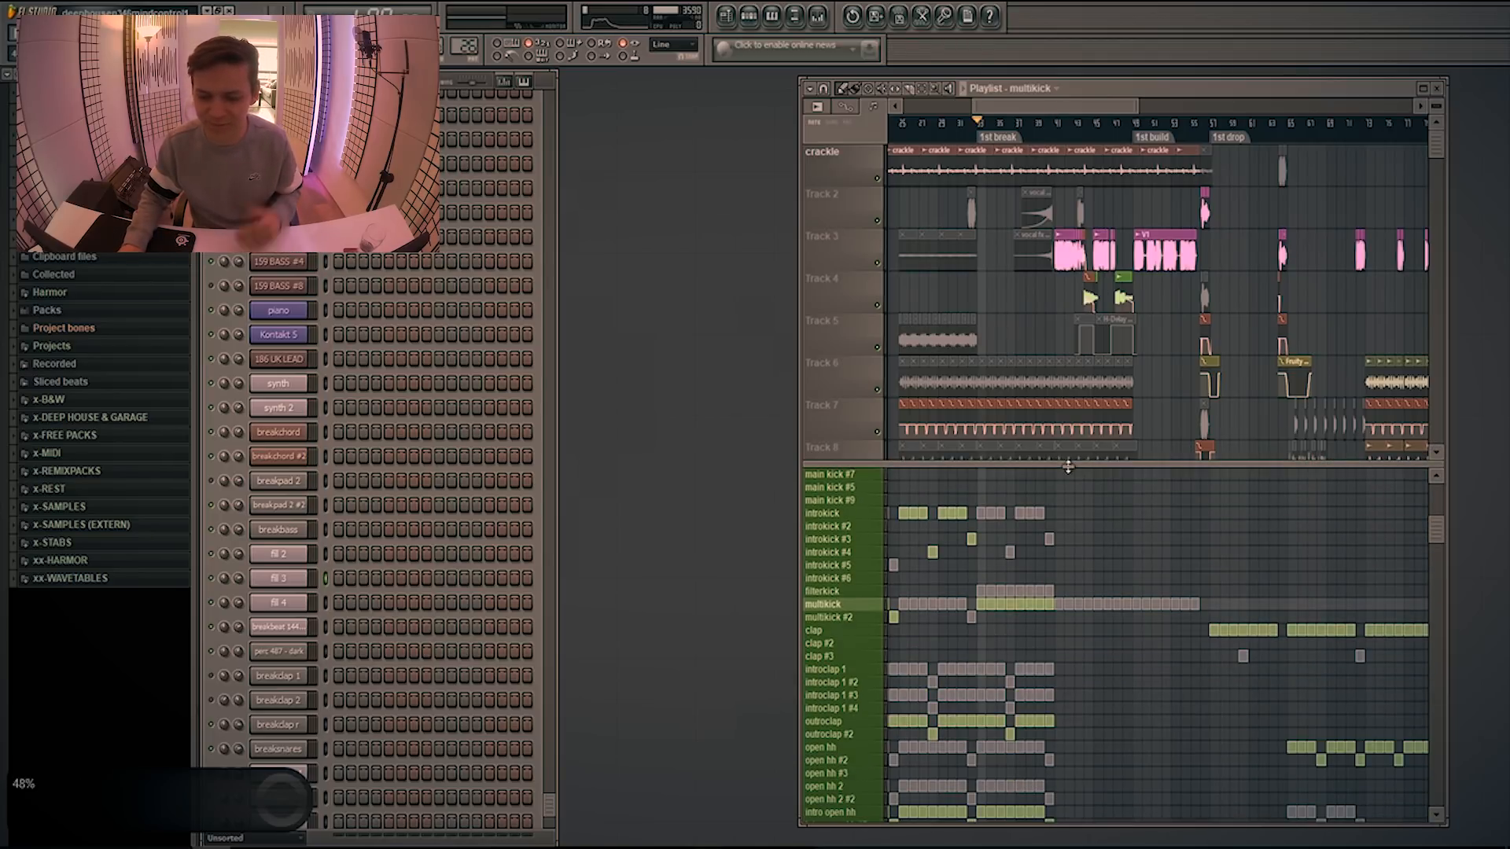
{"action": "scroll", "coordinate": [1085, 522], "scroll_direction": "down", "scroll_amount": 10}
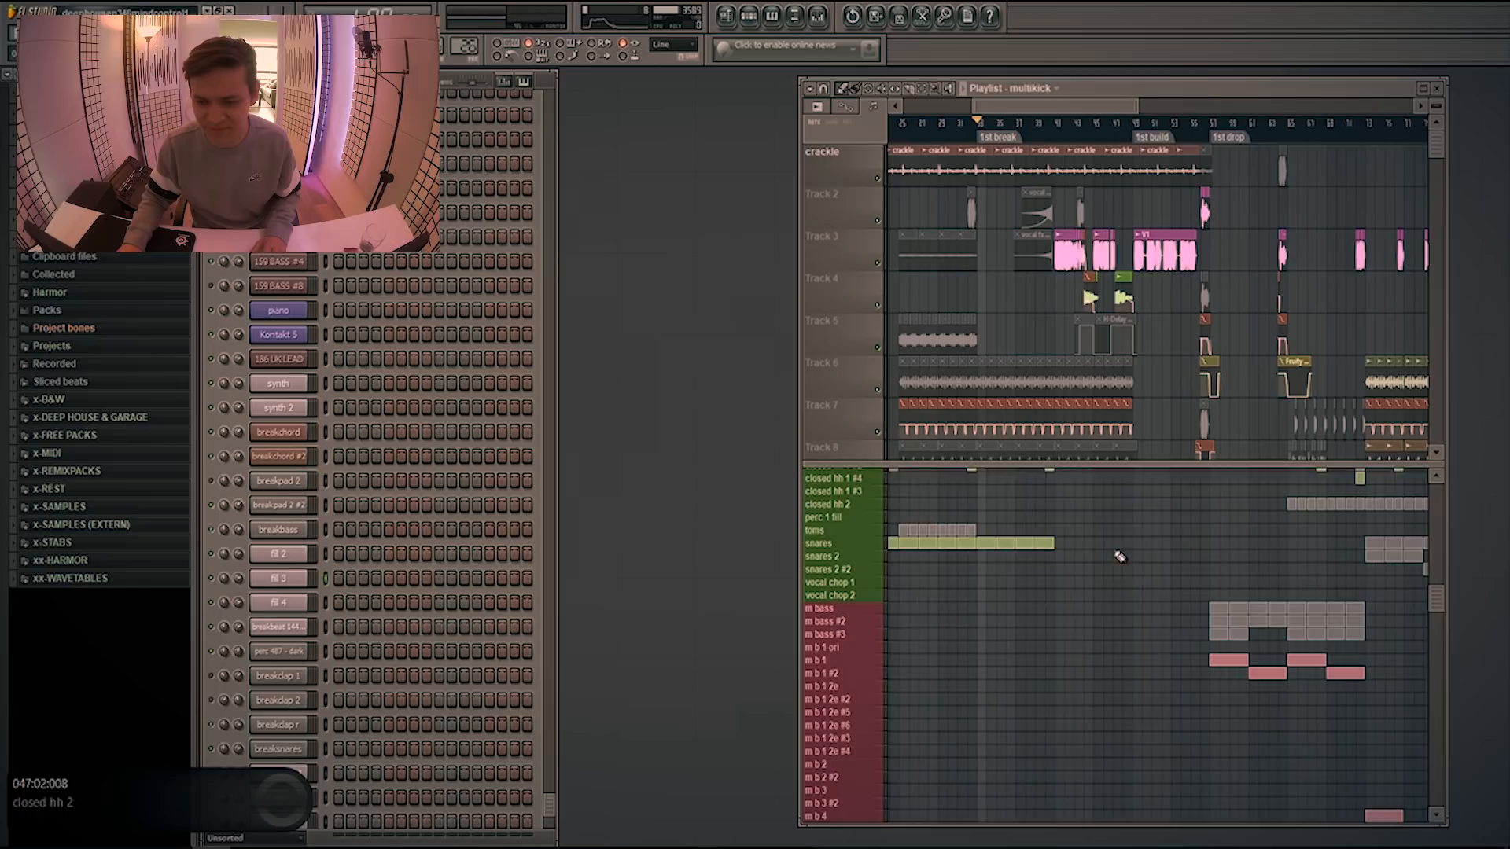
{"action": "left_click", "coordinate": [963, 130]}
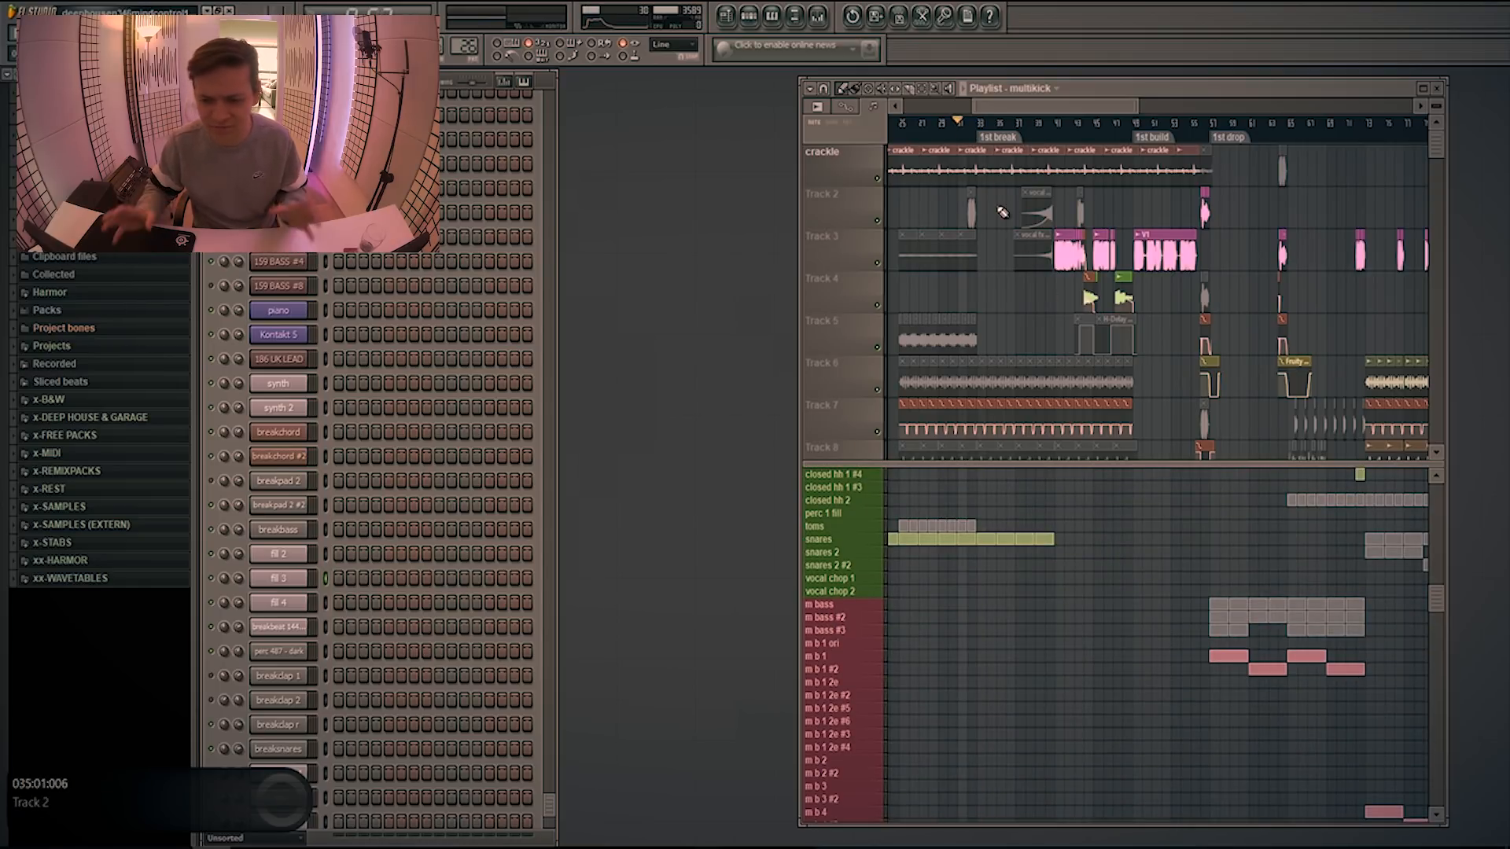
Give the playlist back to view and select the "b chords 1" pattern
{"action": "key", "text": "F9"}
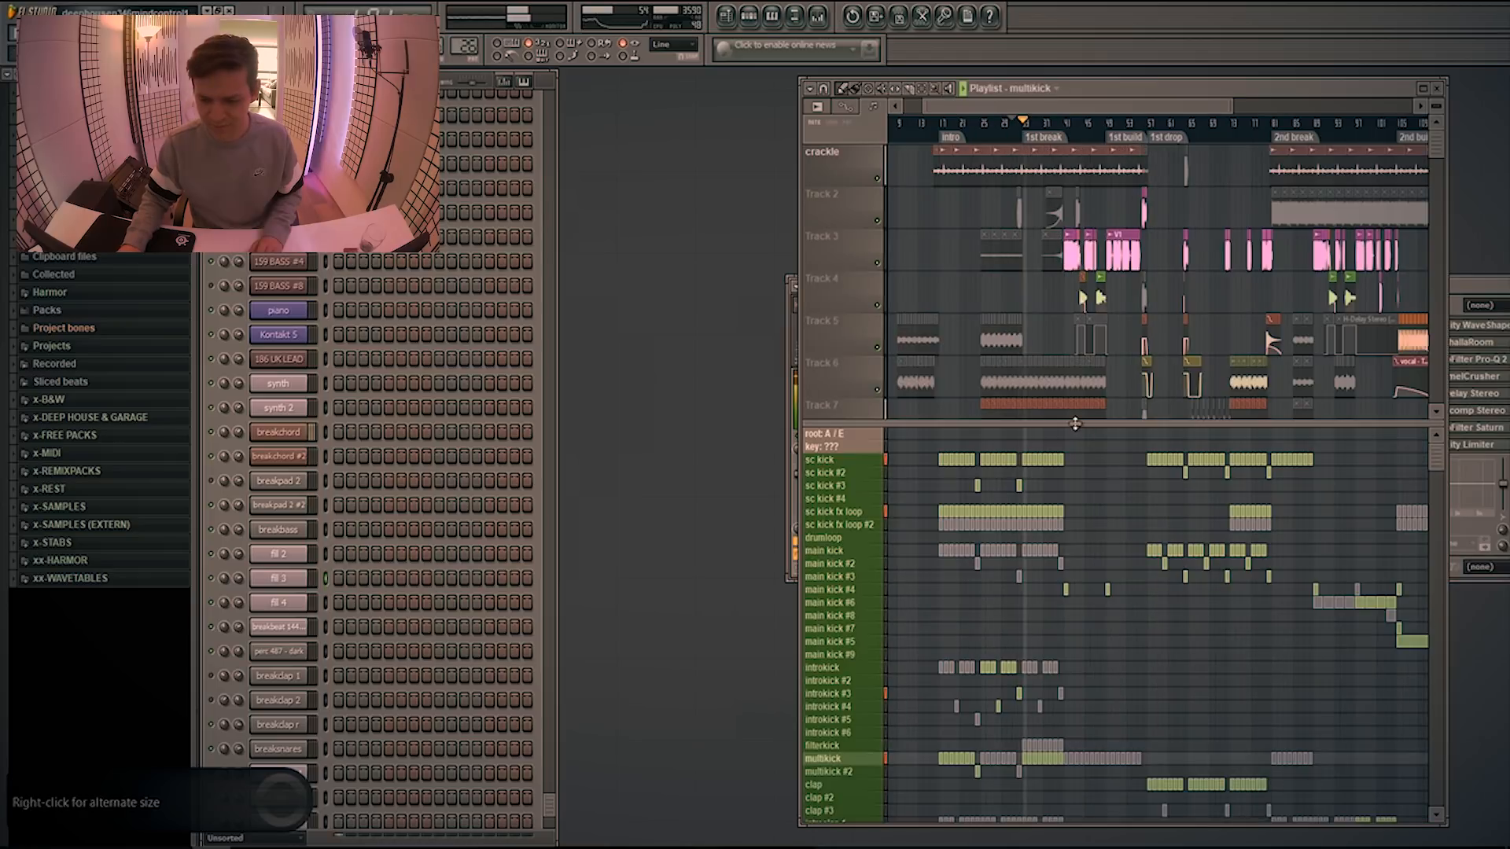
{"action": "left_click_drag", "start_coordinate": [1076, 422], "coordinate": [1077, 447]}
{"action": "scroll", "coordinate": [1124, 669], "scroll_direction": "down", "scroll_amount": 10}
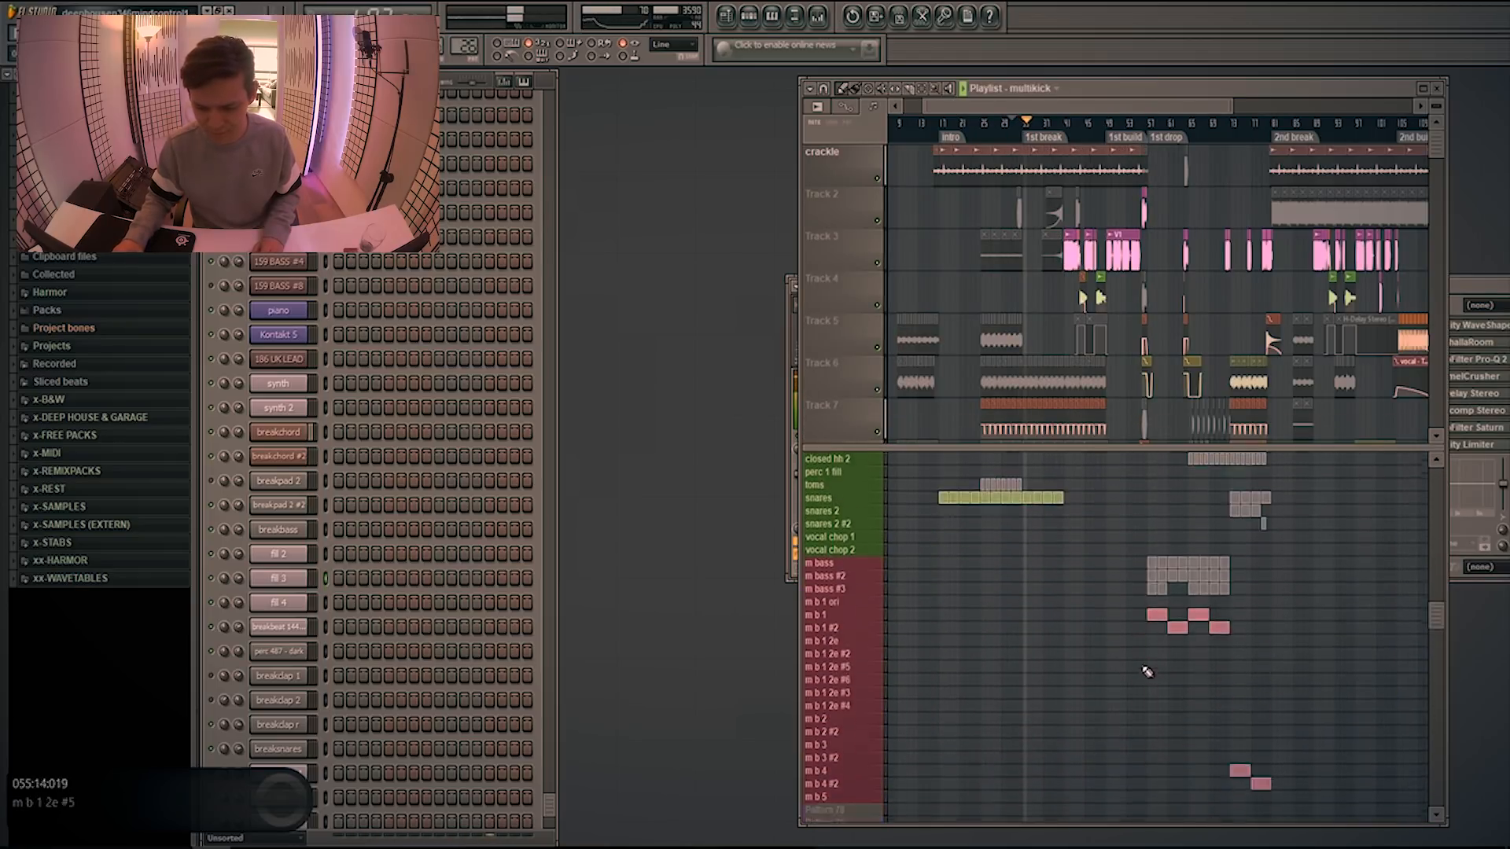
{"action": "scroll", "coordinate": [1101, 629], "scroll_direction": "up", "scroll_amount": 10}
{"action": "left_click", "coordinate": [825, 483]}
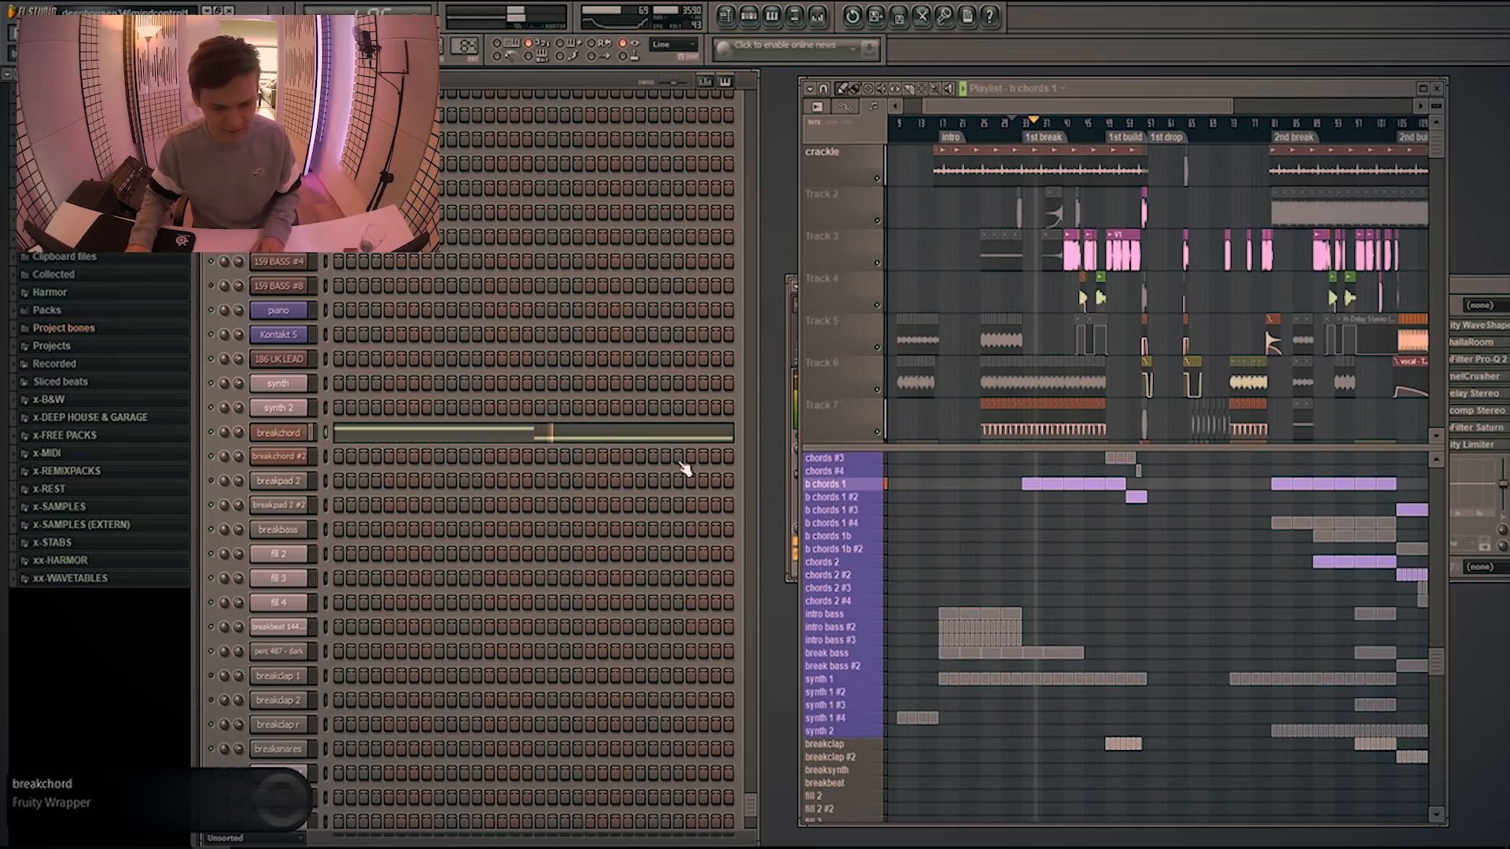
Open the breakchord channel's Massive synth and its notes in the piano roll
{"action": "left_click", "coordinate": [278, 433]}
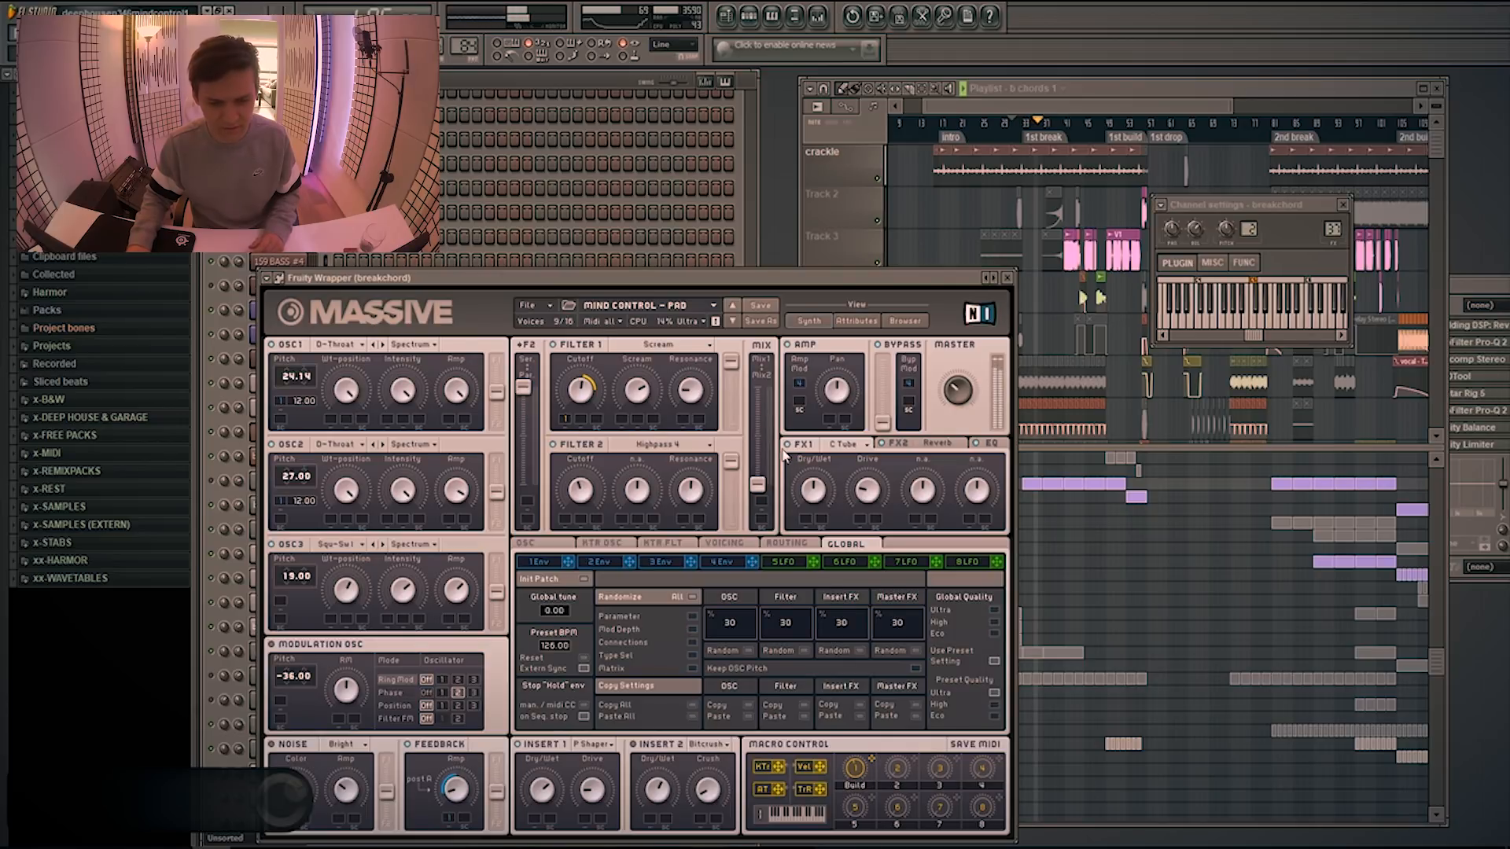
{"action": "left_click", "coordinate": [587, 207]}
{"action": "left_click", "coordinate": [539, 435]}
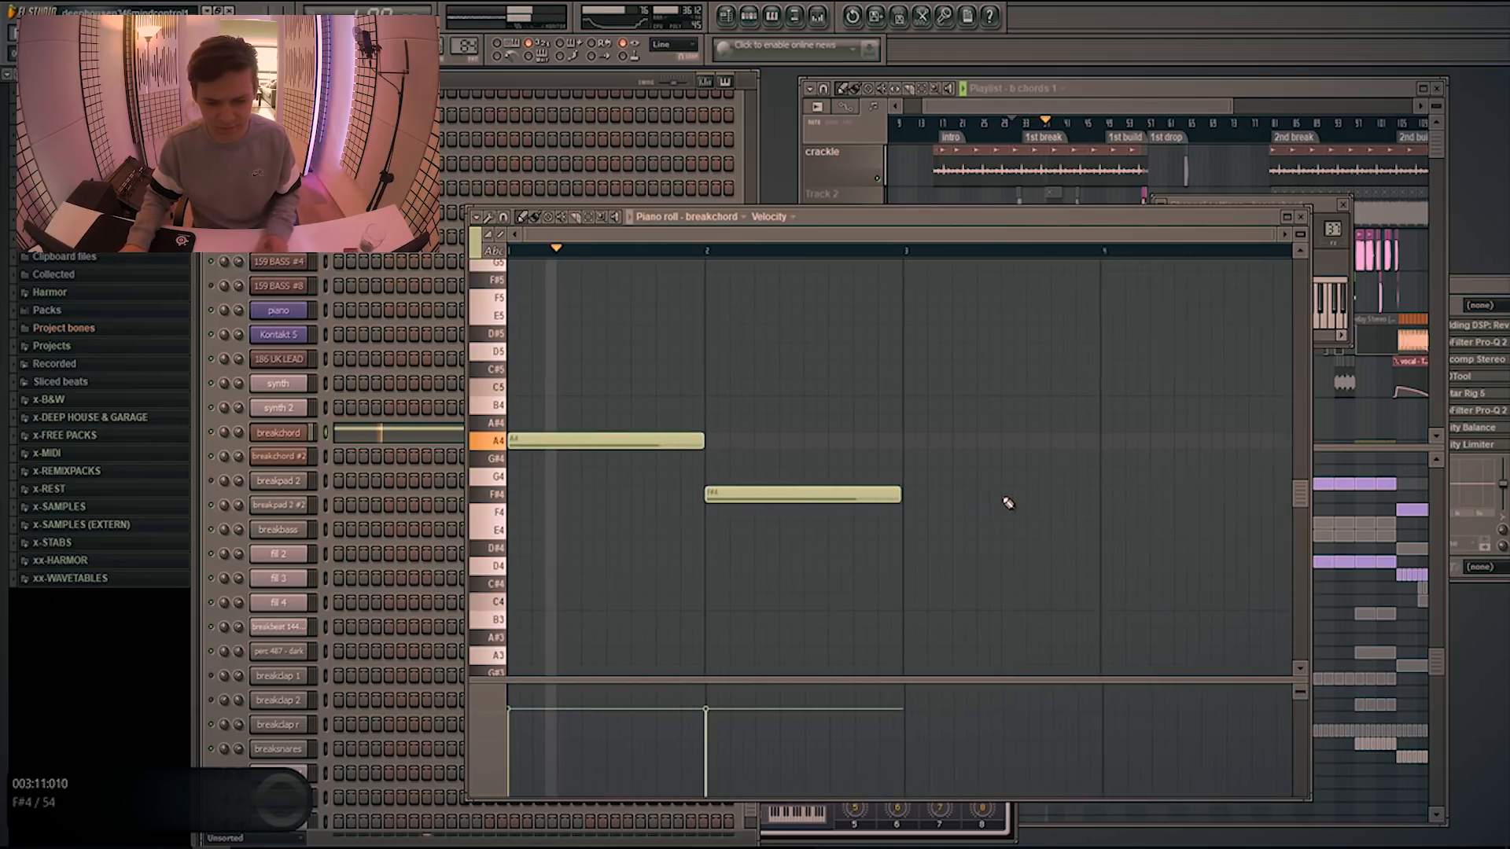
Bring the playlist to the front and enlarge its clip track area around the 1st break
{"action": "left_click", "coordinate": [1155, 89]}
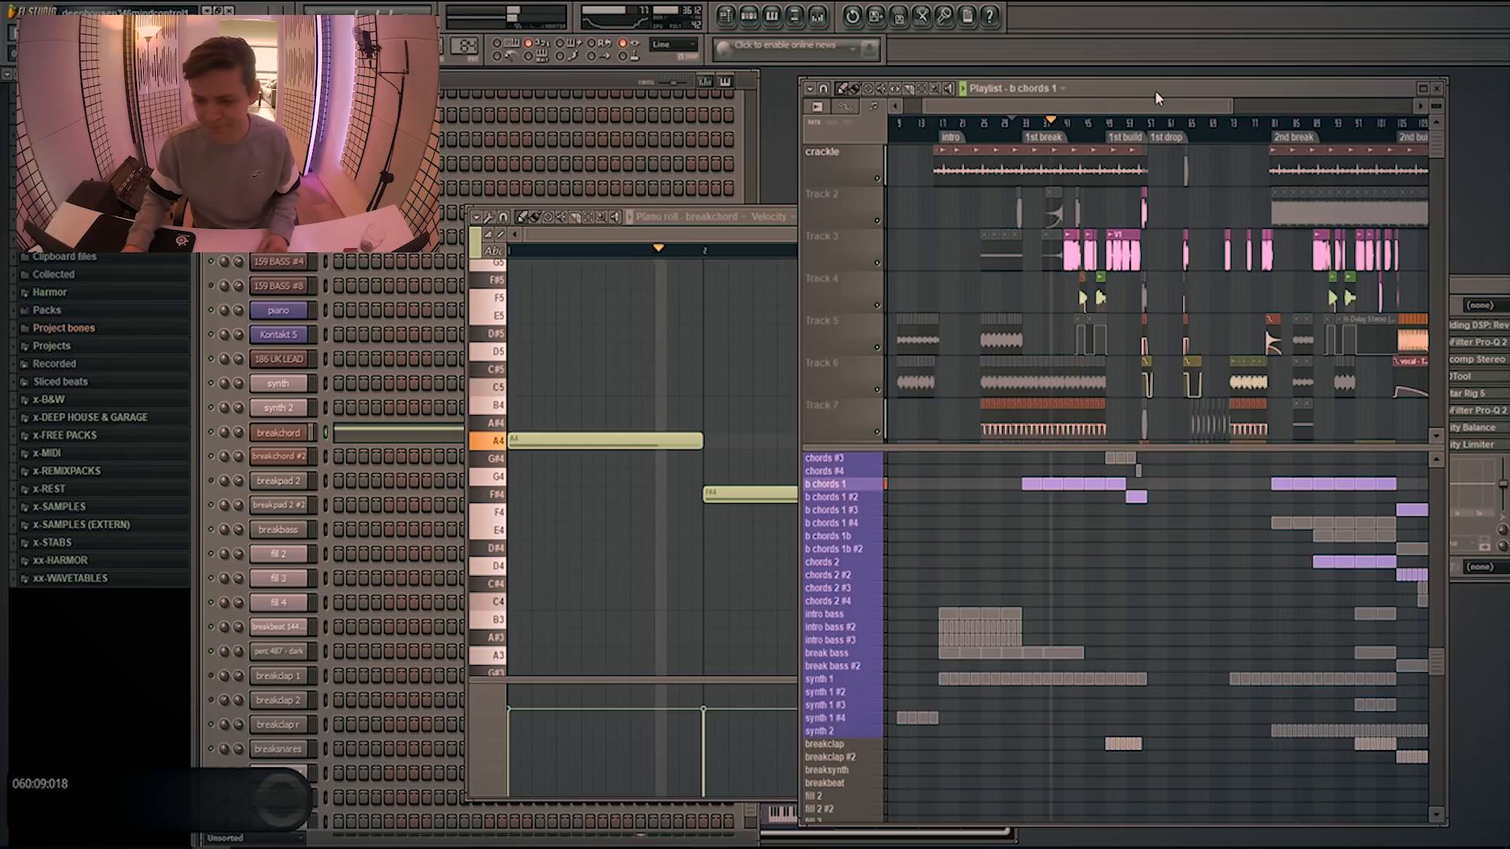
{"action": "scroll", "coordinate": [1151, 534], "scroll_direction": "up", "scroll_amount": 1}
{"action": "left_click_drag", "start_coordinate": [1124, 448], "coordinate": [1116, 556]}
{"action": "scroll", "coordinate": [1109, 456], "scroll_direction": "up", "scroll_amount": 4}
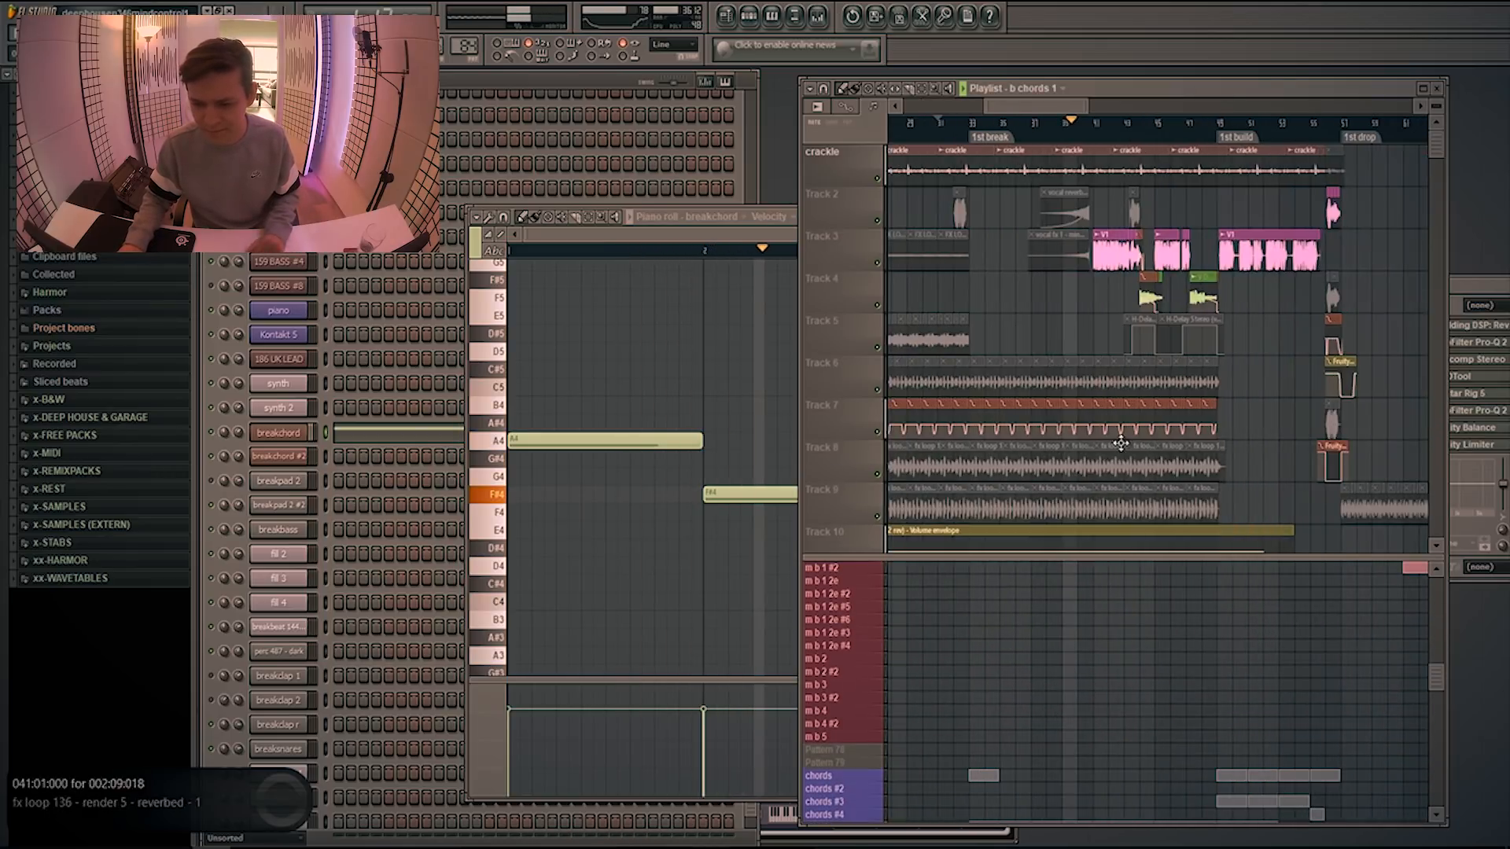
Examine the bass stab and "b fill 2" clips on tracks 24 and 25 ahead of the 1st build
{"action": "scroll", "coordinate": [1132, 425], "scroll_direction": "down", "scroll_amount": 6}
{"action": "scroll", "coordinate": [1161, 407], "scroll_direction": "down", "scroll_amount": 14}
{"action": "scroll", "coordinate": [1152, 370], "scroll_direction": "up", "scroll_amount": 1}
{"action": "scroll", "coordinate": [1132, 331], "scroll_direction": "up", "scroll_amount": 2}
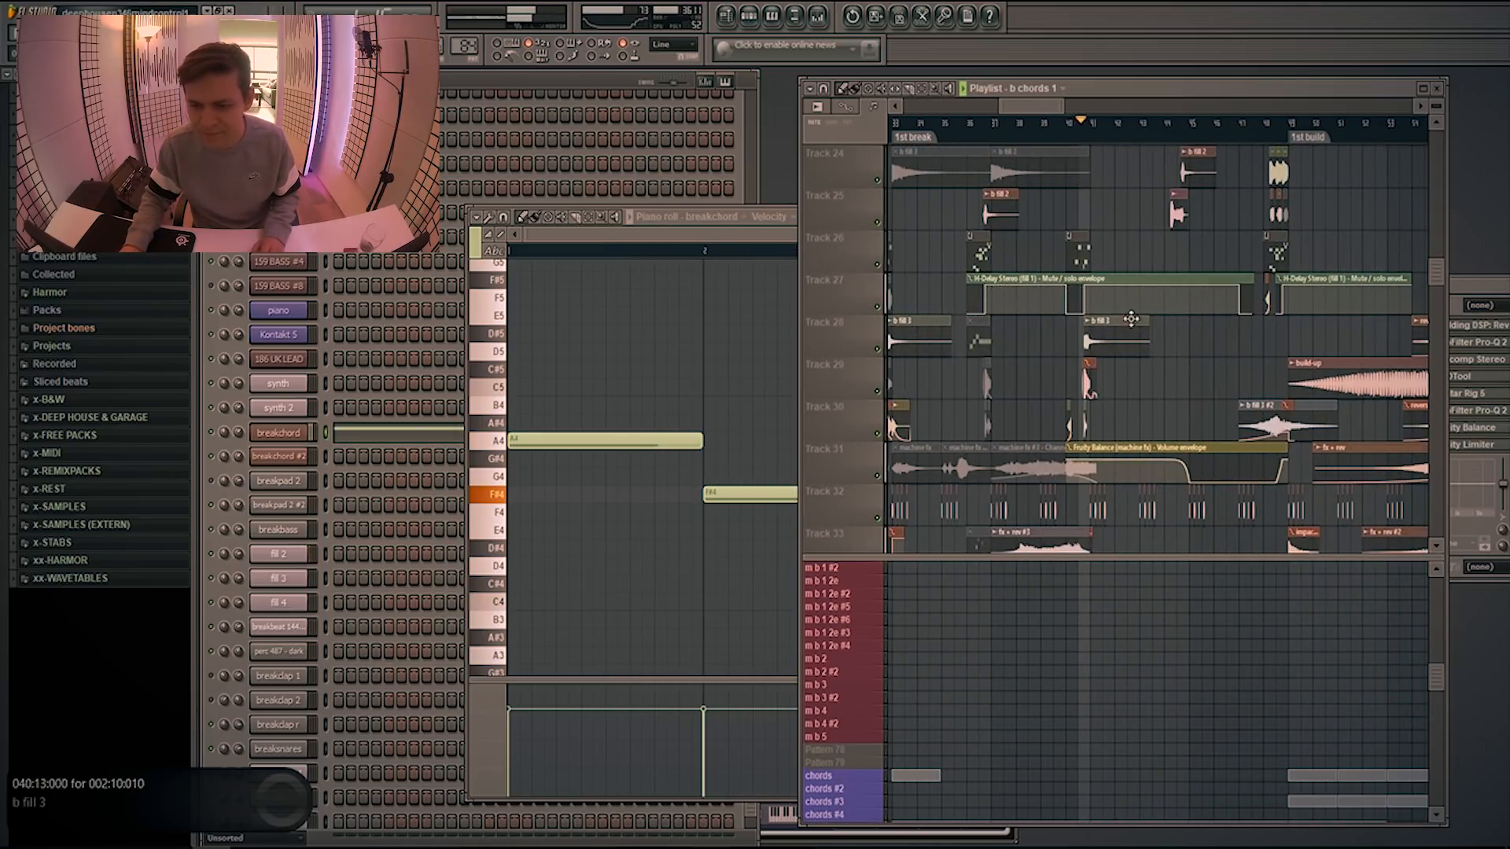
{"action": "scroll", "coordinate": [1179, 342], "scroll_direction": "up", "scroll_amount": 2}
{"action": "scroll", "coordinate": [1197, 347], "scroll_direction": "up", "scroll_amount": 2}
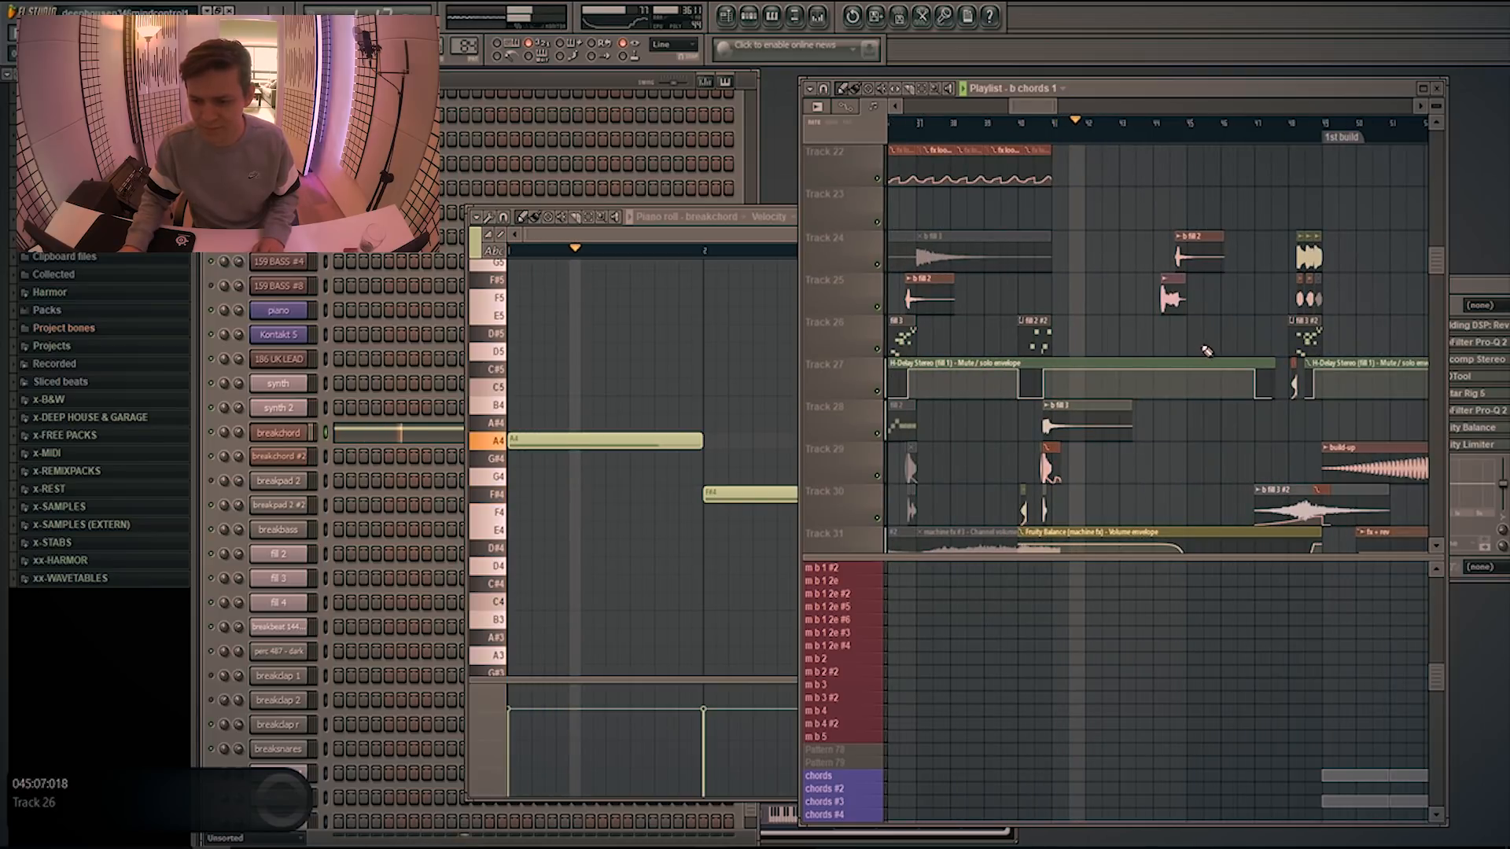
{"action": "scroll", "coordinate": [1219, 358], "scroll_direction": "up", "scroll_amount": 1}
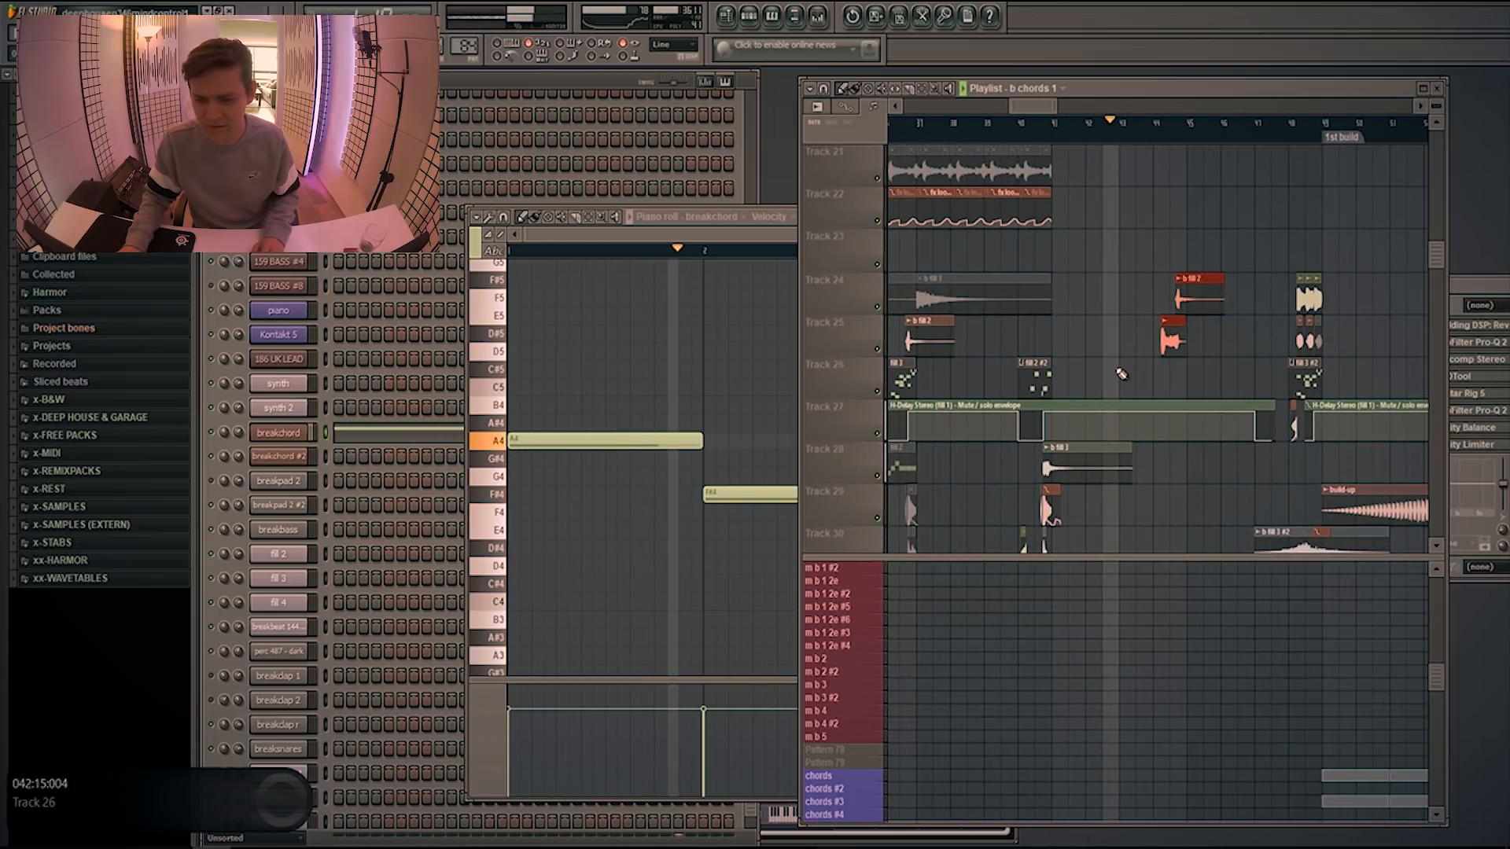
{"action": "scroll", "coordinate": [1124, 375], "scroll_direction": "up", "scroll_amount": 4}
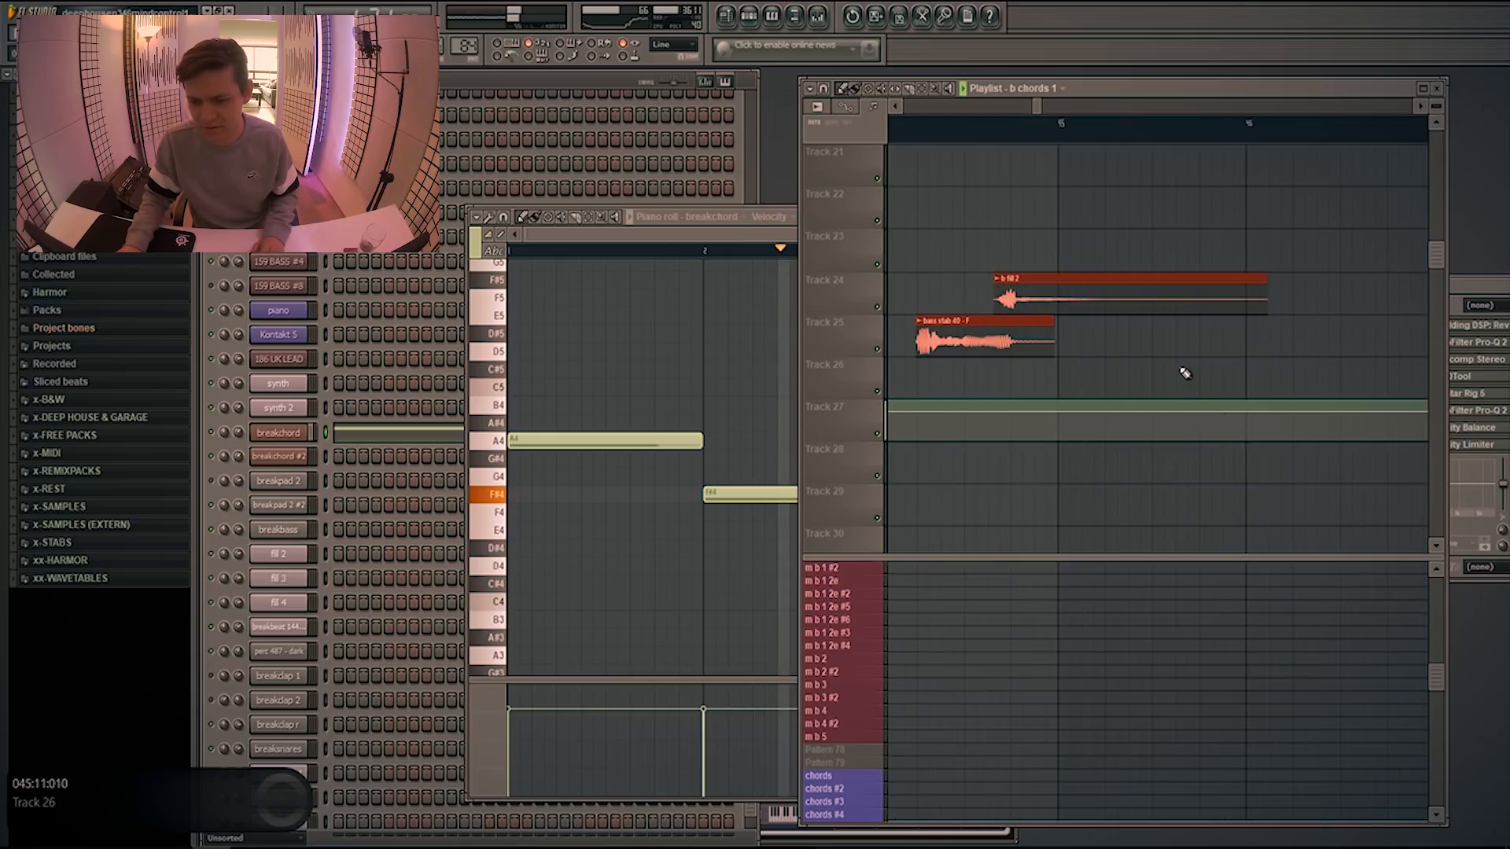
{"action": "scroll", "coordinate": [1172, 370], "scroll_direction": "down", "scroll_amount": 4}
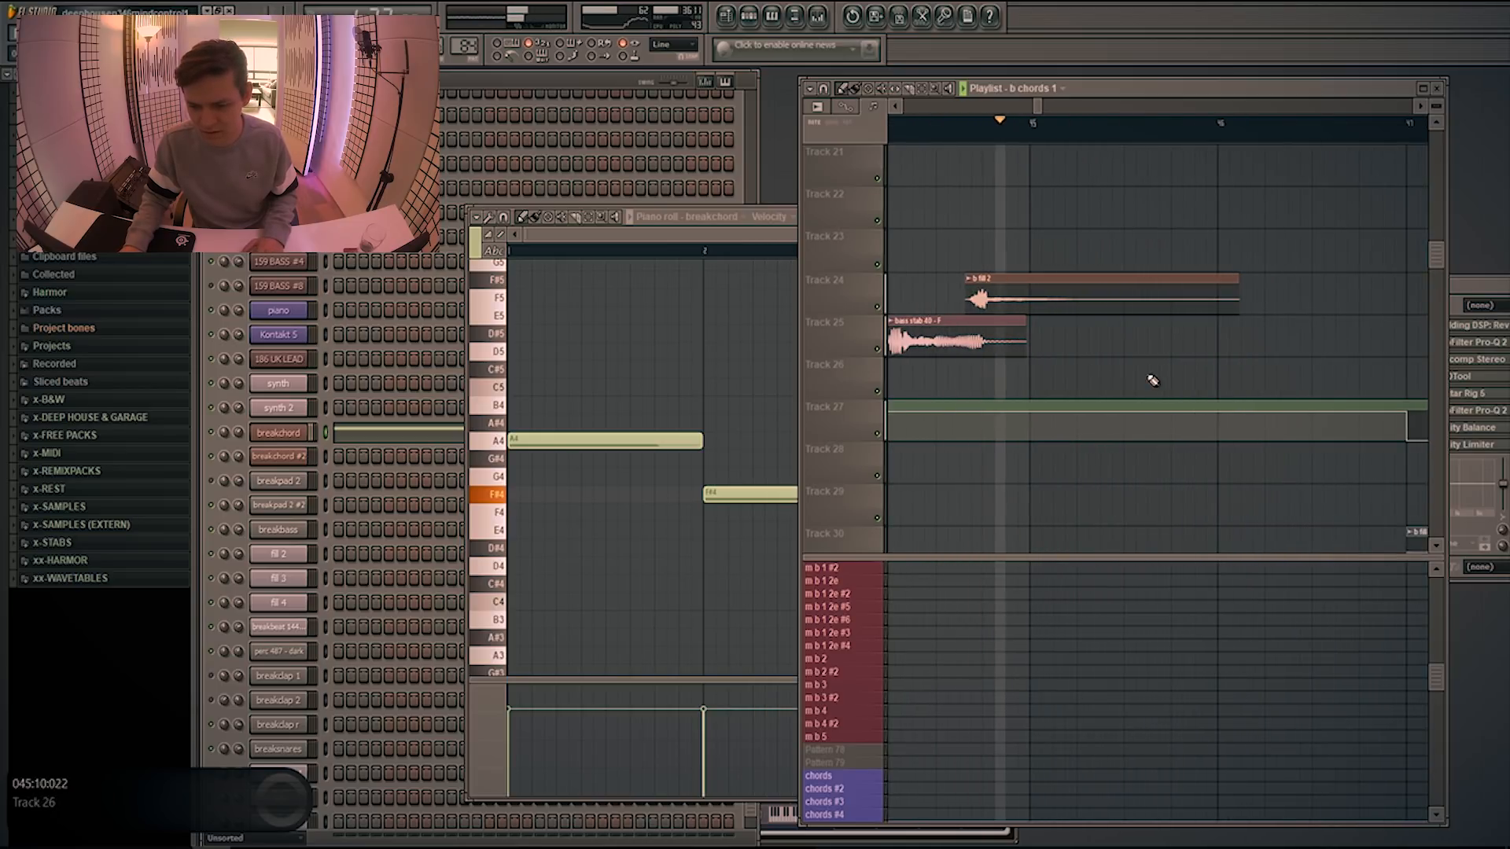
{"action": "scroll", "coordinate": [1187, 364], "scroll_direction": "down", "scroll_amount": 2}
Open the "fill 3 #2" pattern before the 1st build and inspect its fill 2 and fill 3 notes in the piano roll
{"action": "left_click", "coordinate": [1211, 376]}
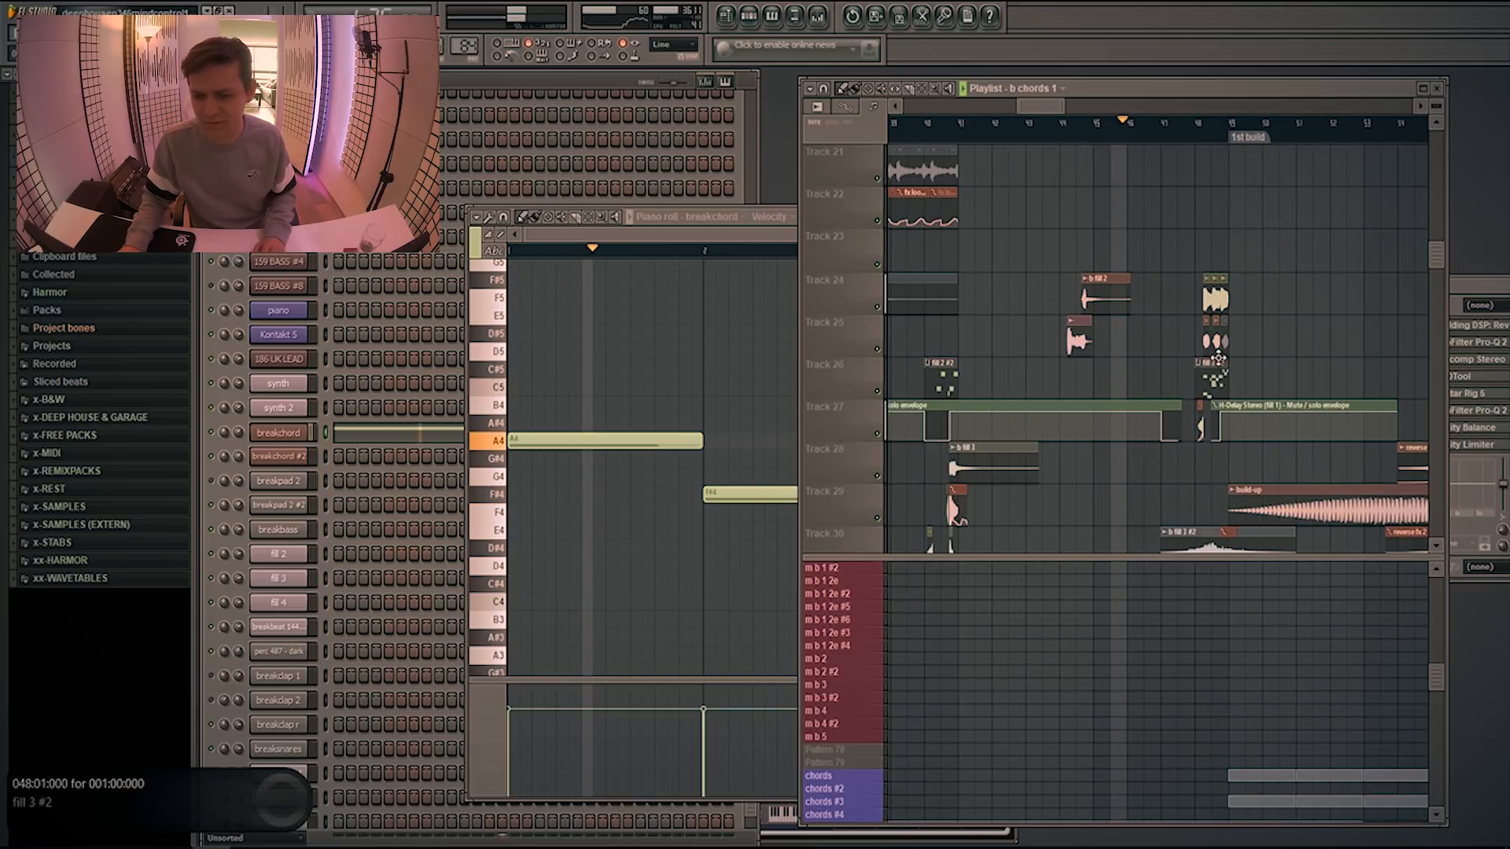
{"action": "double_click", "coordinate": [1209, 375]}
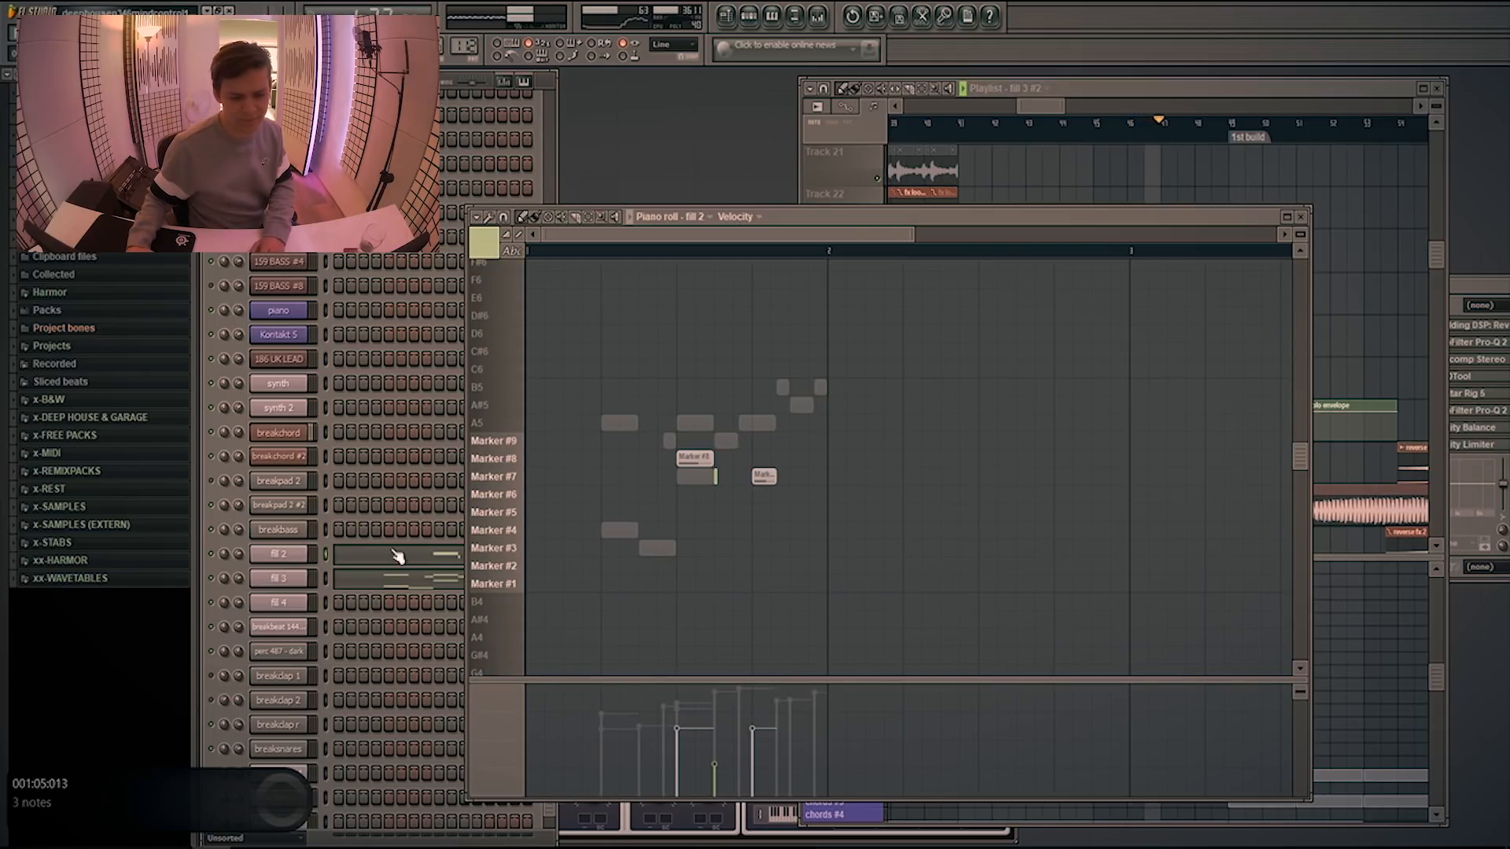
{"action": "left_click", "coordinate": [397, 579]}
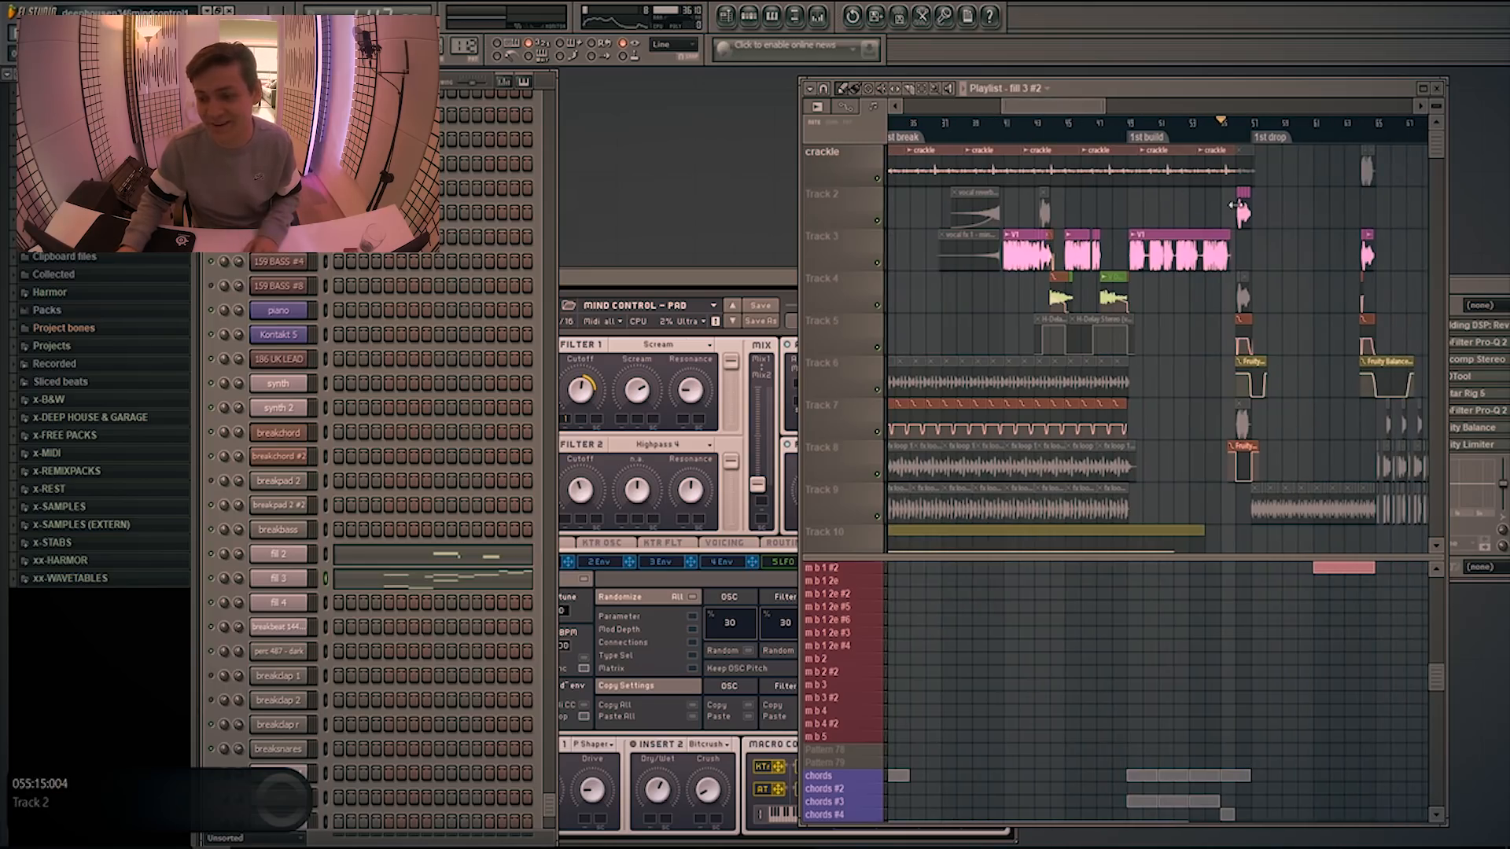
Enlarge the playlist's pattern area and examine the kick, clap and hi-hat patterns around the 1st drop
{"action": "scroll", "coordinate": [1280, 260], "scroll_direction": "up", "scroll_amount": 2}
{"action": "scroll", "coordinate": [1282, 260], "scroll_direction": "down", "scroll_amount": 1}
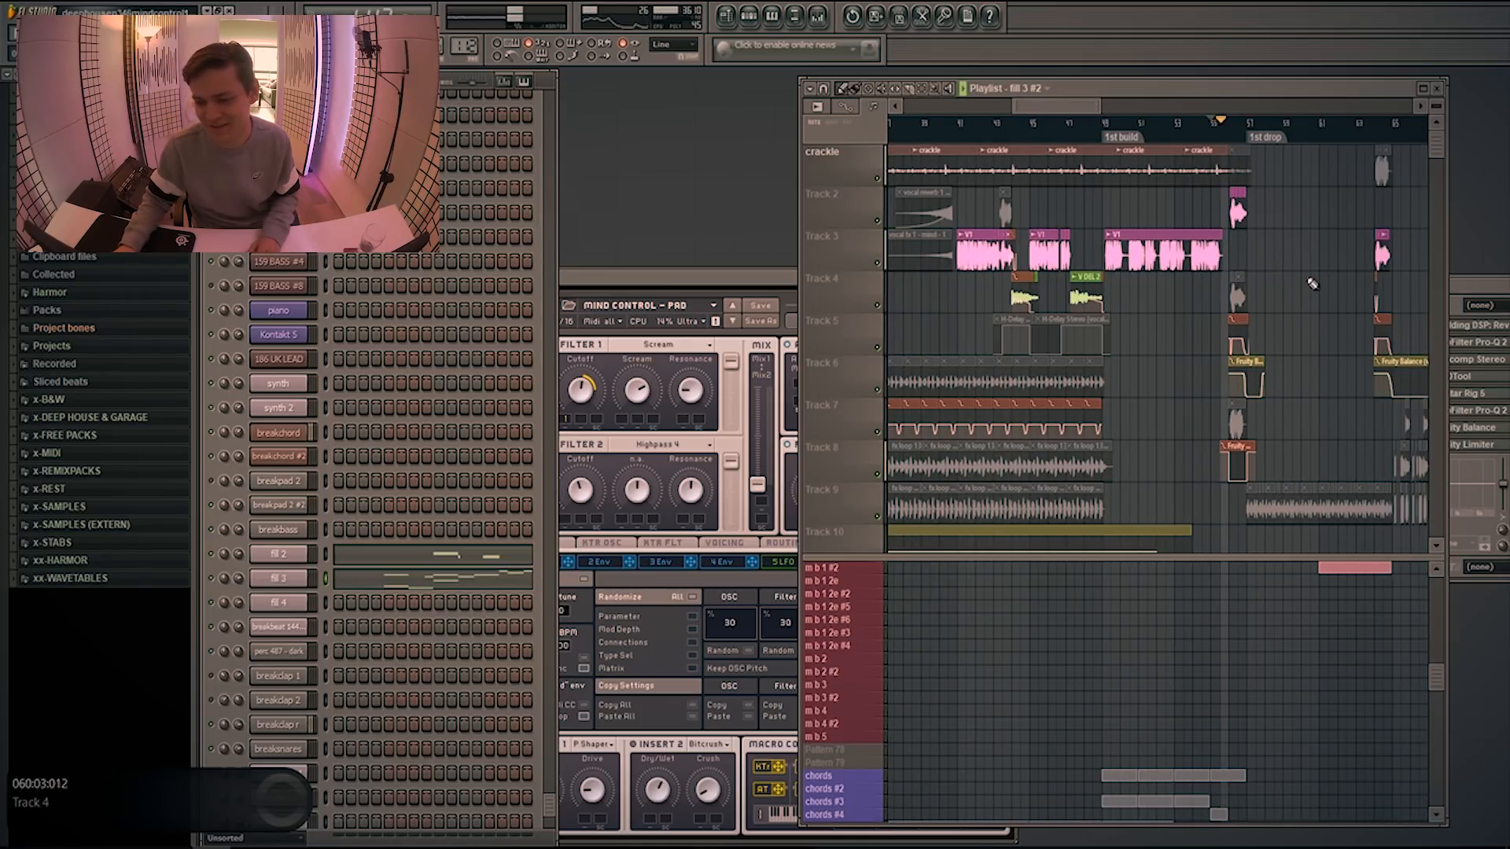
{"action": "scroll", "coordinate": [1309, 287], "scroll_direction": "down", "scroll_amount": 1}
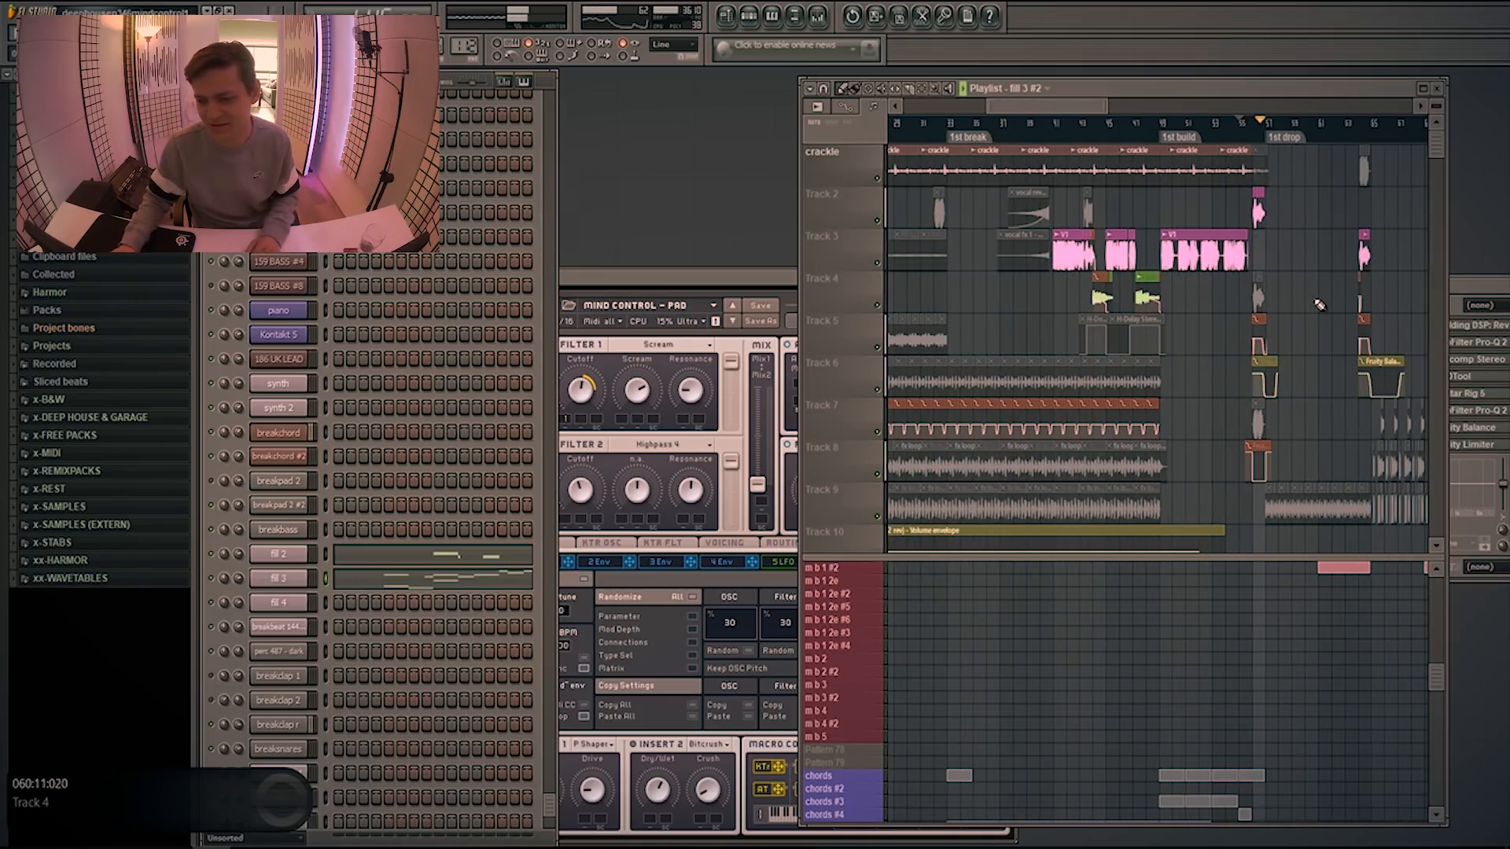
{"action": "scroll", "coordinate": [1248, 503], "scroll_direction": "down", "scroll_amount": 2}
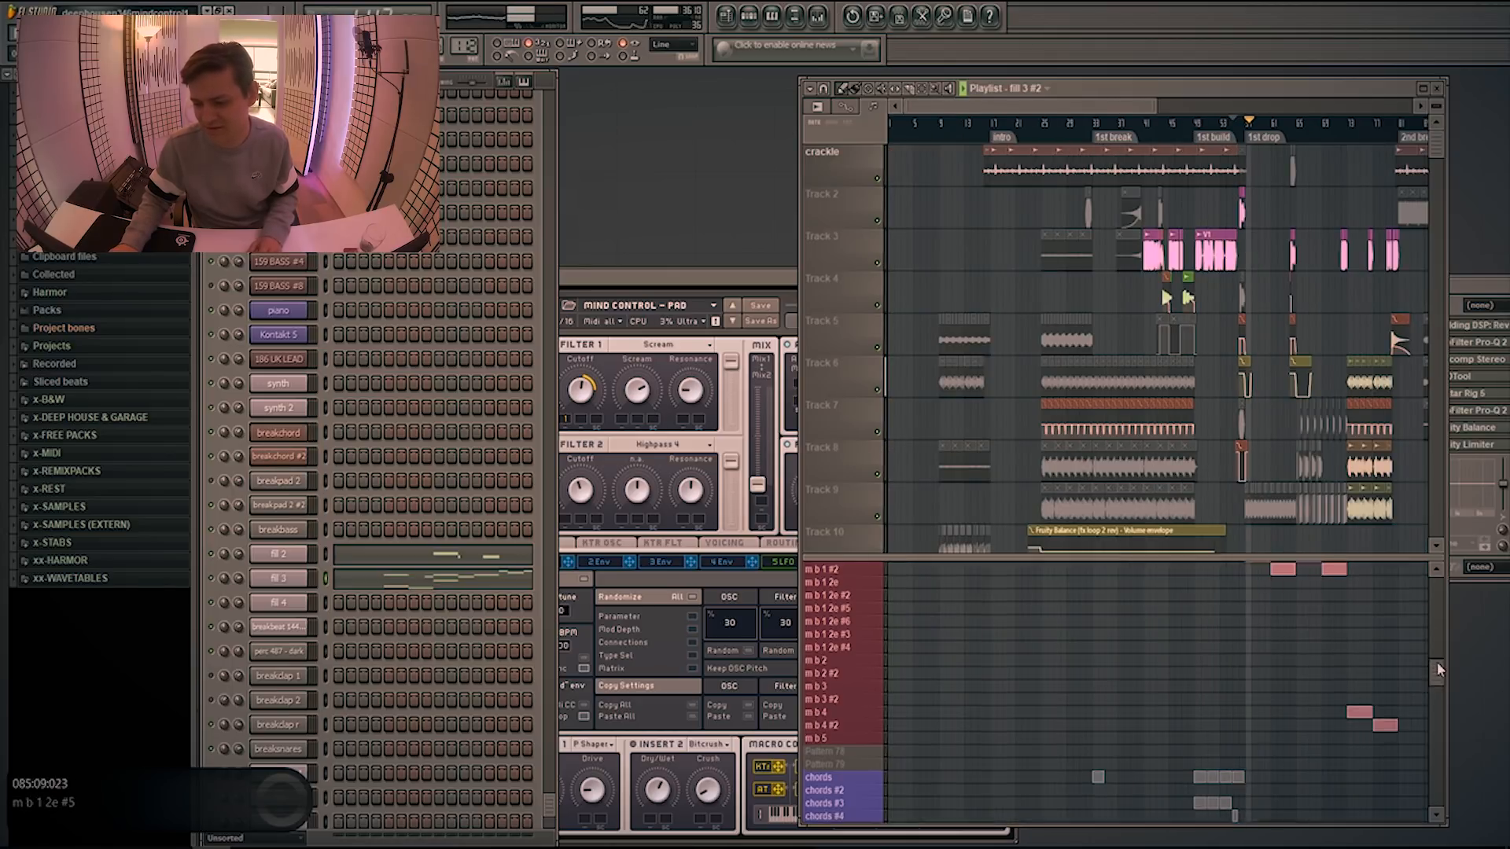
{"action": "scroll", "coordinate": [1434, 615], "scroll_direction": "up", "scroll_amount": 5}
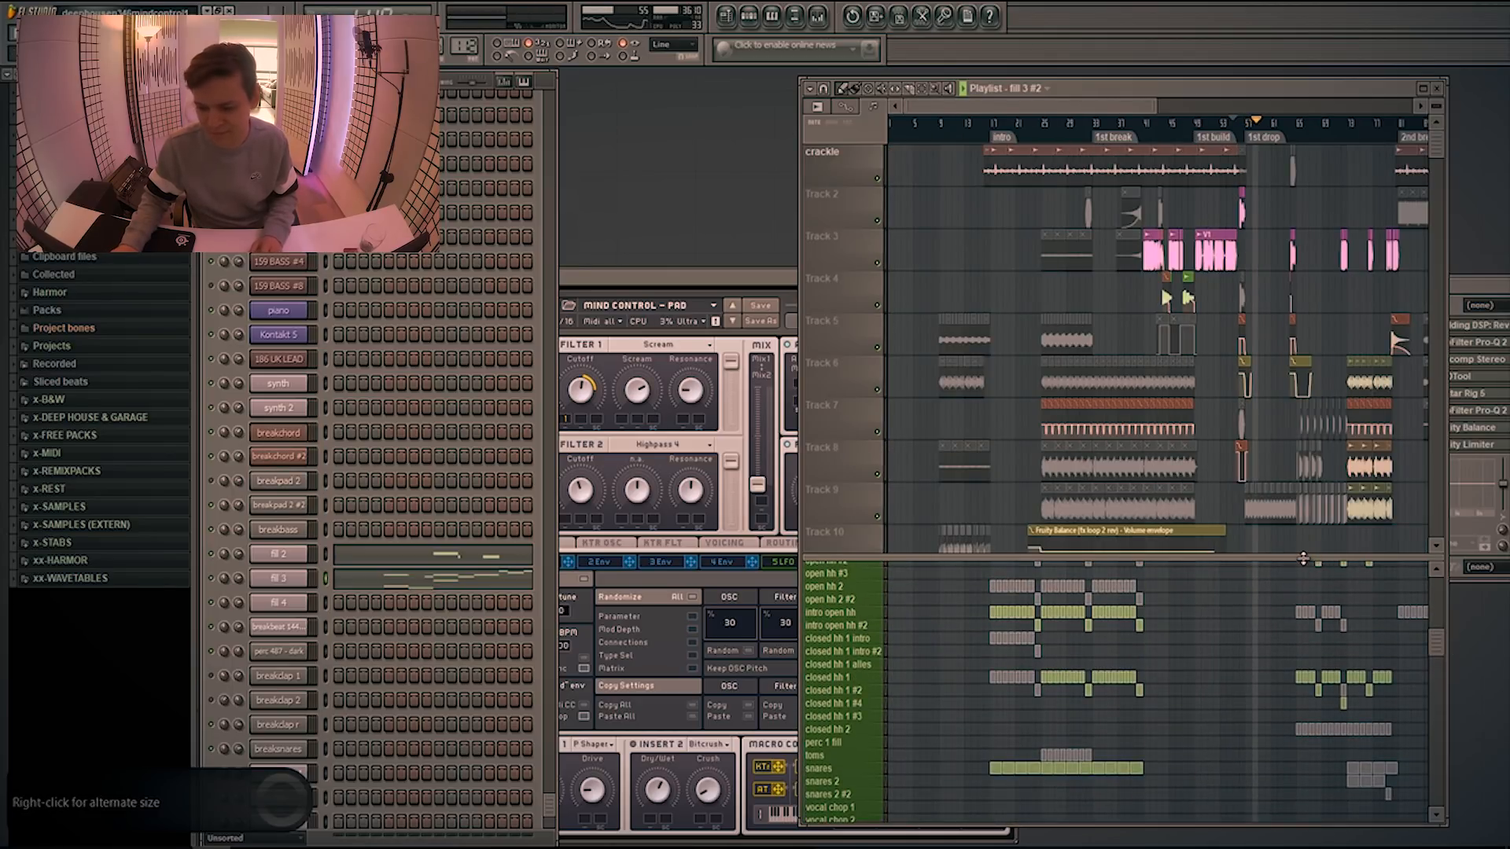
{"action": "left_click_drag", "start_coordinate": [1302, 558], "coordinate": [1301, 391]}
{"action": "scroll", "coordinate": [1267, 582], "scroll_direction": "up", "scroll_amount": 10}
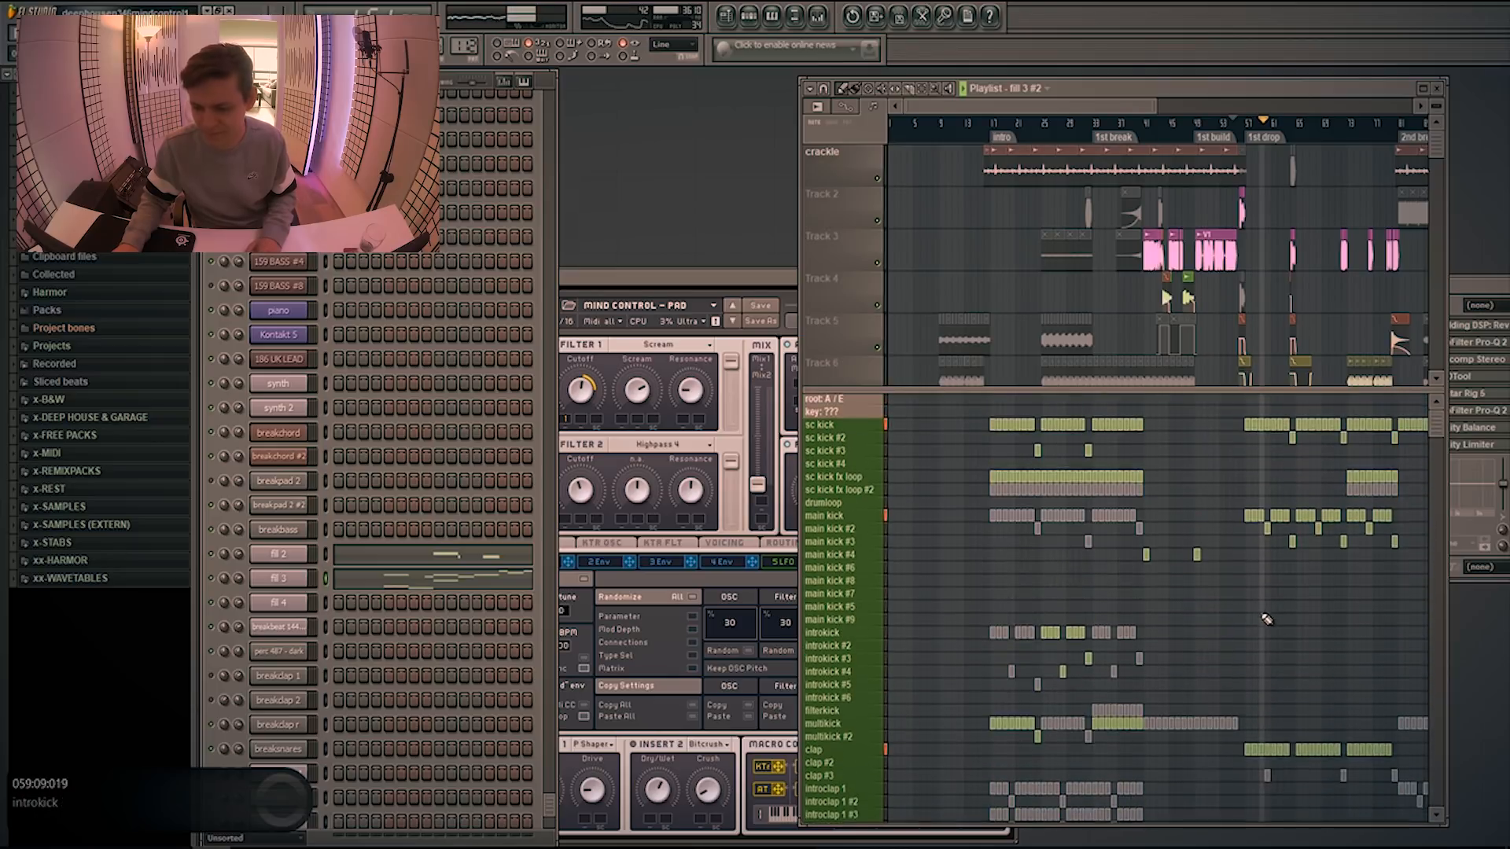
{"action": "scroll", "coordinate": [1256, 617], "scroll_direction": "down", "scroll_amount": 1}
{"action": "scroll", "coordinate": [1210, 401], "scroll_direction": "down", "scroll_amount": 5}
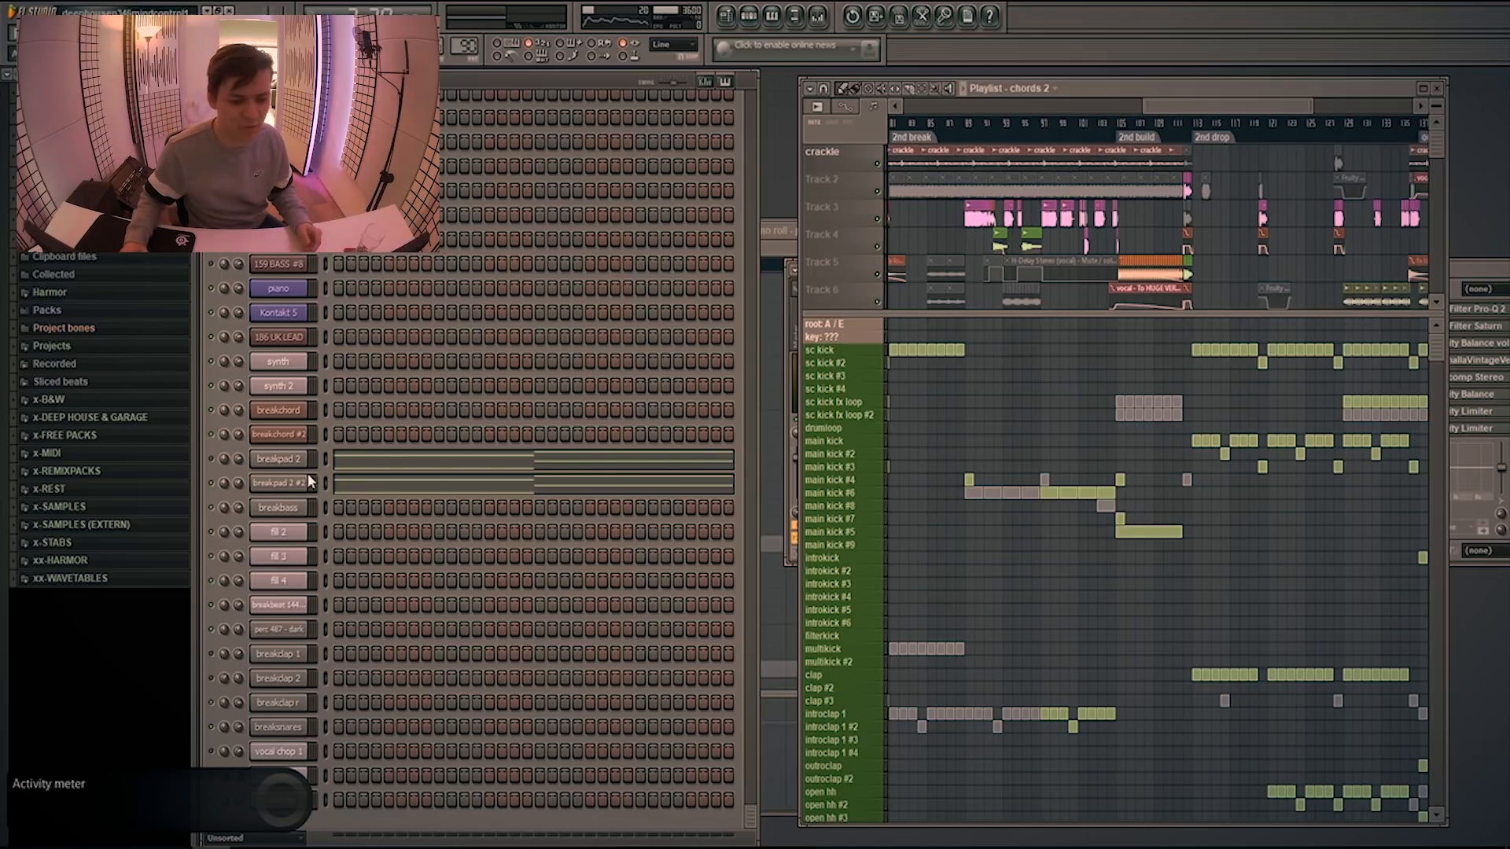
Inspect the instrument properties of the "breakpad 2 #2" channel and return to the playlist
{"action": "left_click", "coordinate": [278, 484]}
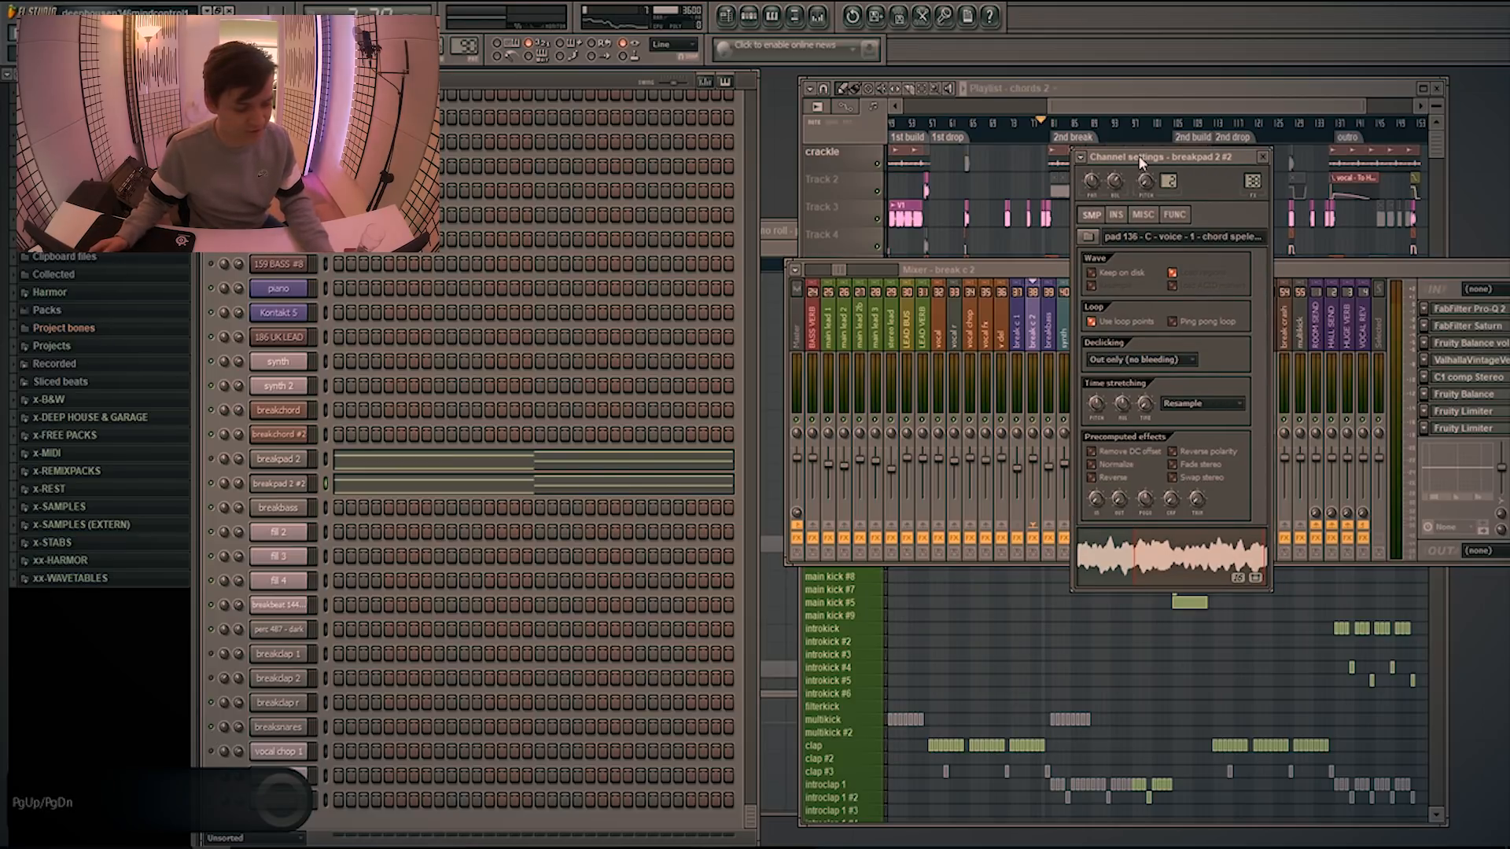
{"action": "left_click", "coordinate": [1117, 214]}
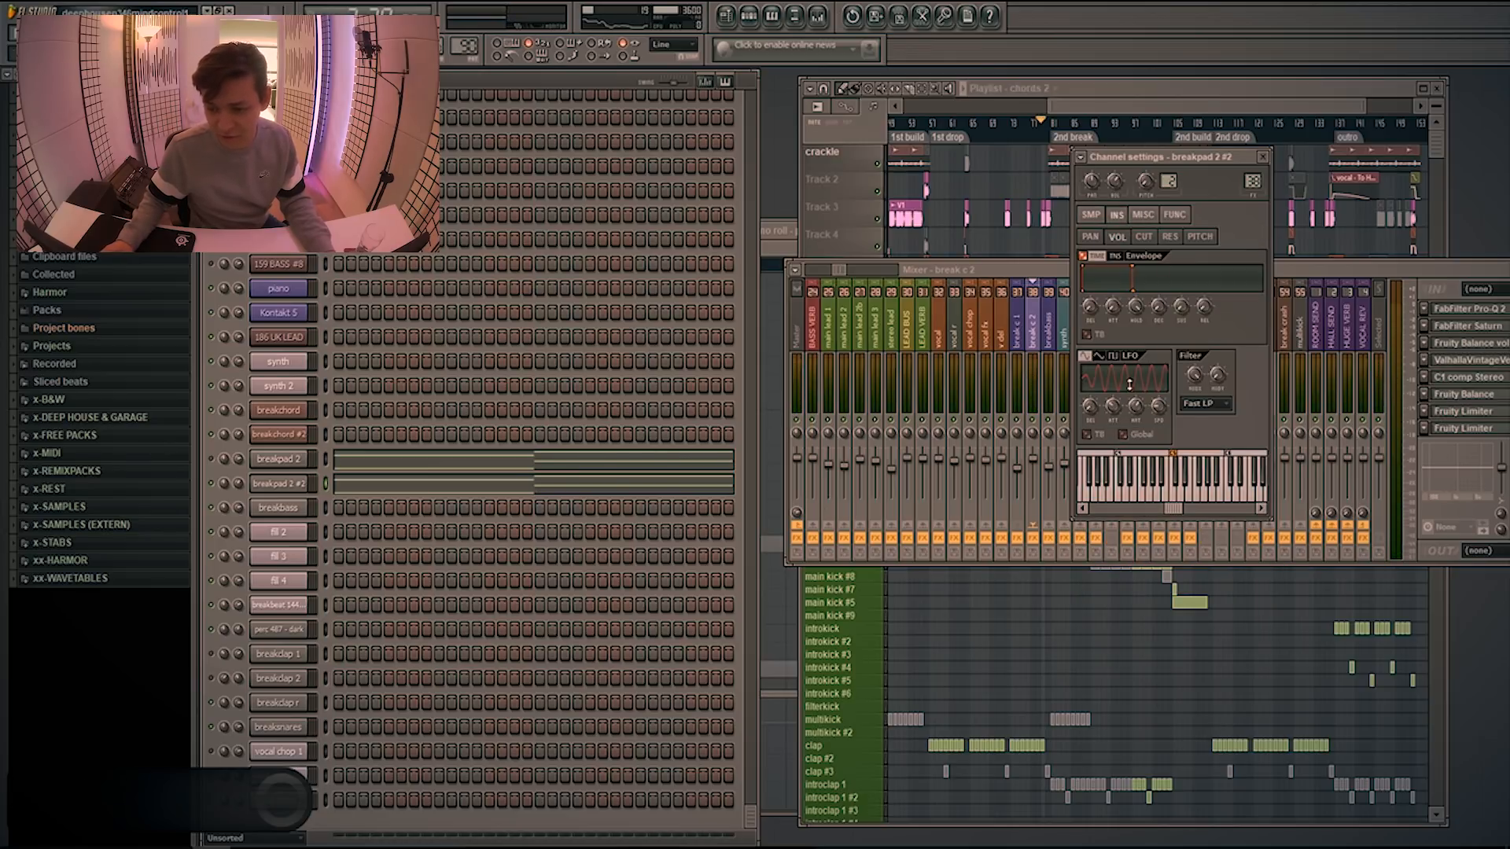
{"action": "left_click_drag", "start_coordinate": [1101, 104], "coordinate": [1111, 105]}
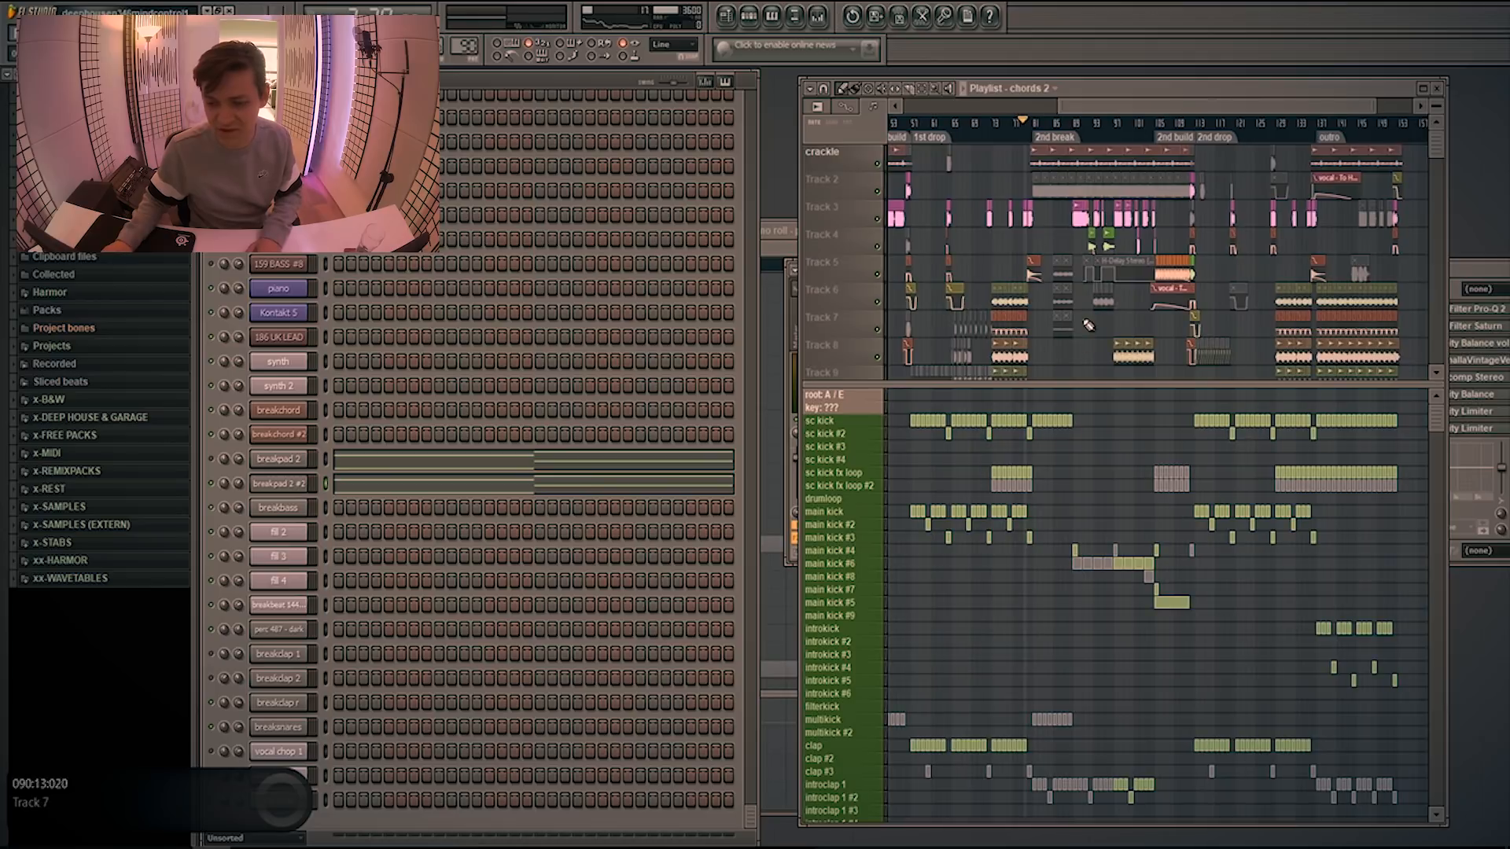
Examine the break c 2 volume and balance automation and the breakpad 2 volume LFO automation in the 2nd break
{"action": "scroll", "coordinate": [1086, 321], "scroll_direction": "down", "scroll_amount": 5}
{"action": "scroll", "coordinate": [1083, 296], "scroll_direction": "down", "scroll_amount": 1}
{"action": "scroll", "coordinate": [1083, 293], "scroll_direction": "up", "scroll_amount": 3}
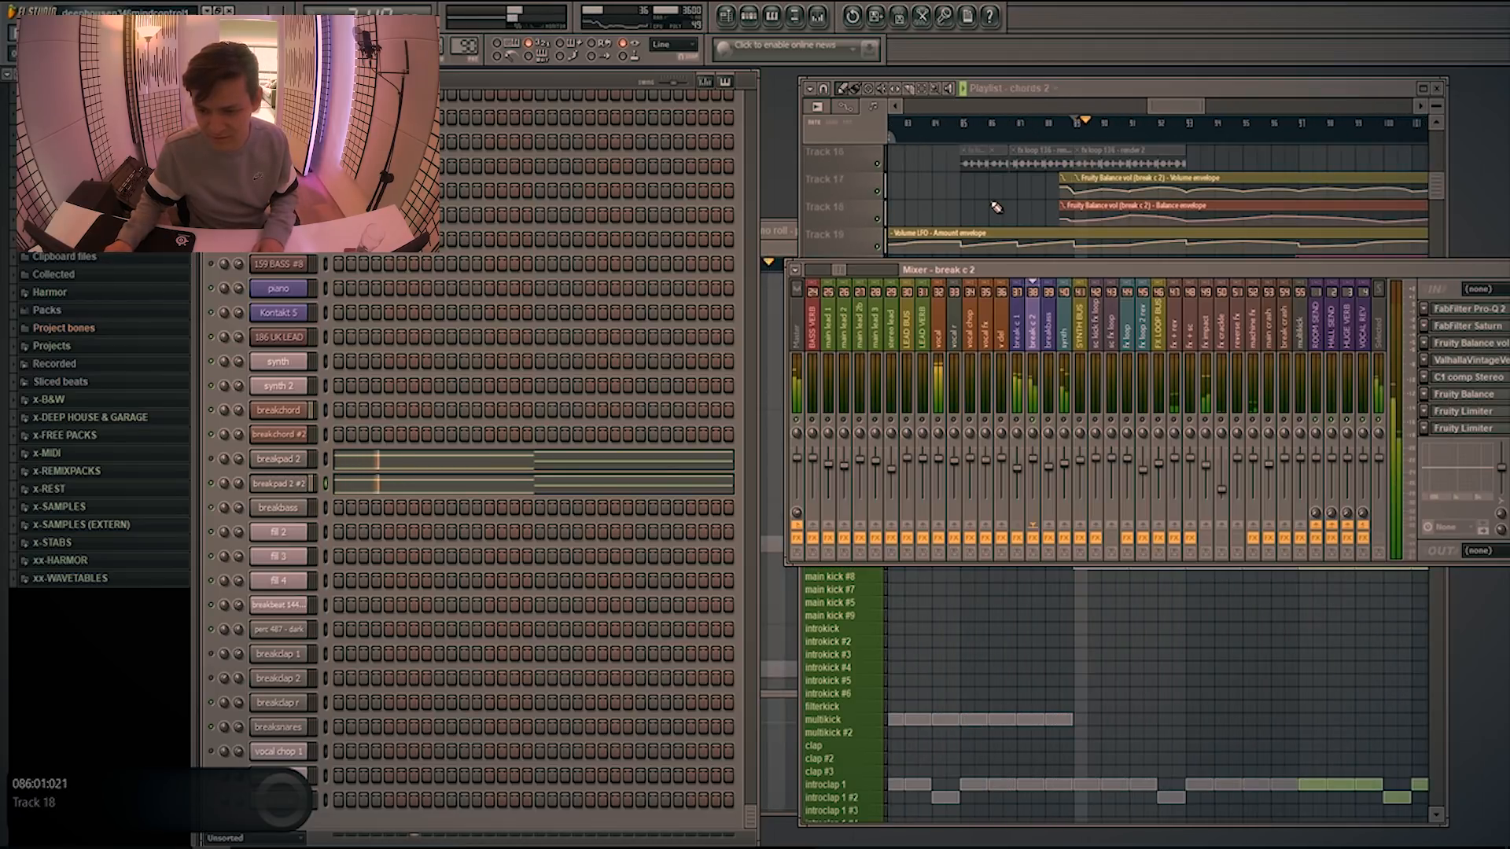
{"action": "key", "text": "F9"}
{"action": "scroll", "coordinate": [996, 228], "scroll_direction": "down", "scroll_amount": 3, "text": "ctrl"}
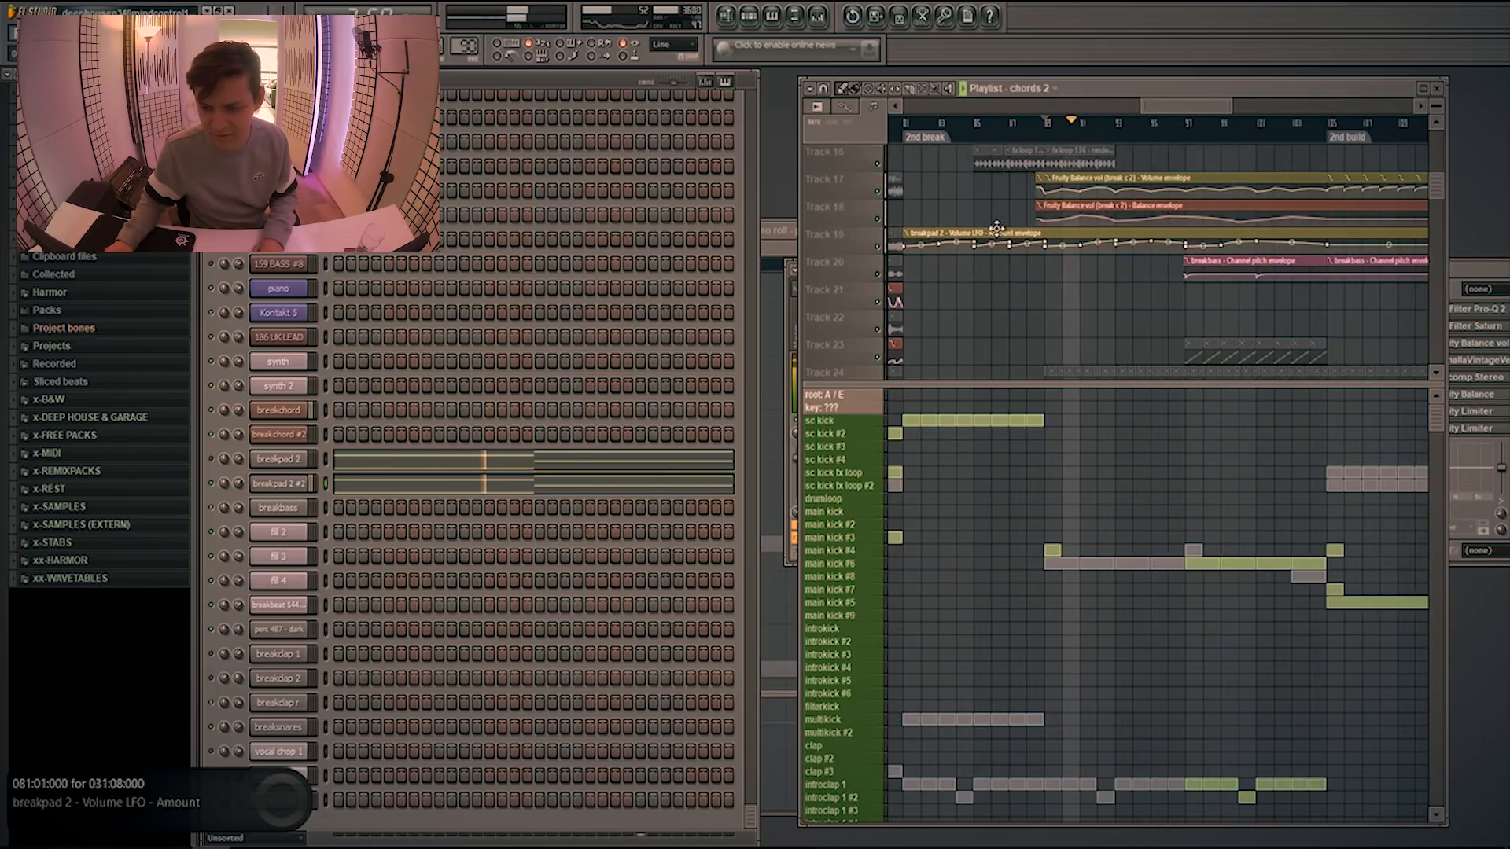
{"action": "scroll", "coordinate": [1089, 272], "scroll_direction": "down", "scroll_amount": 4}
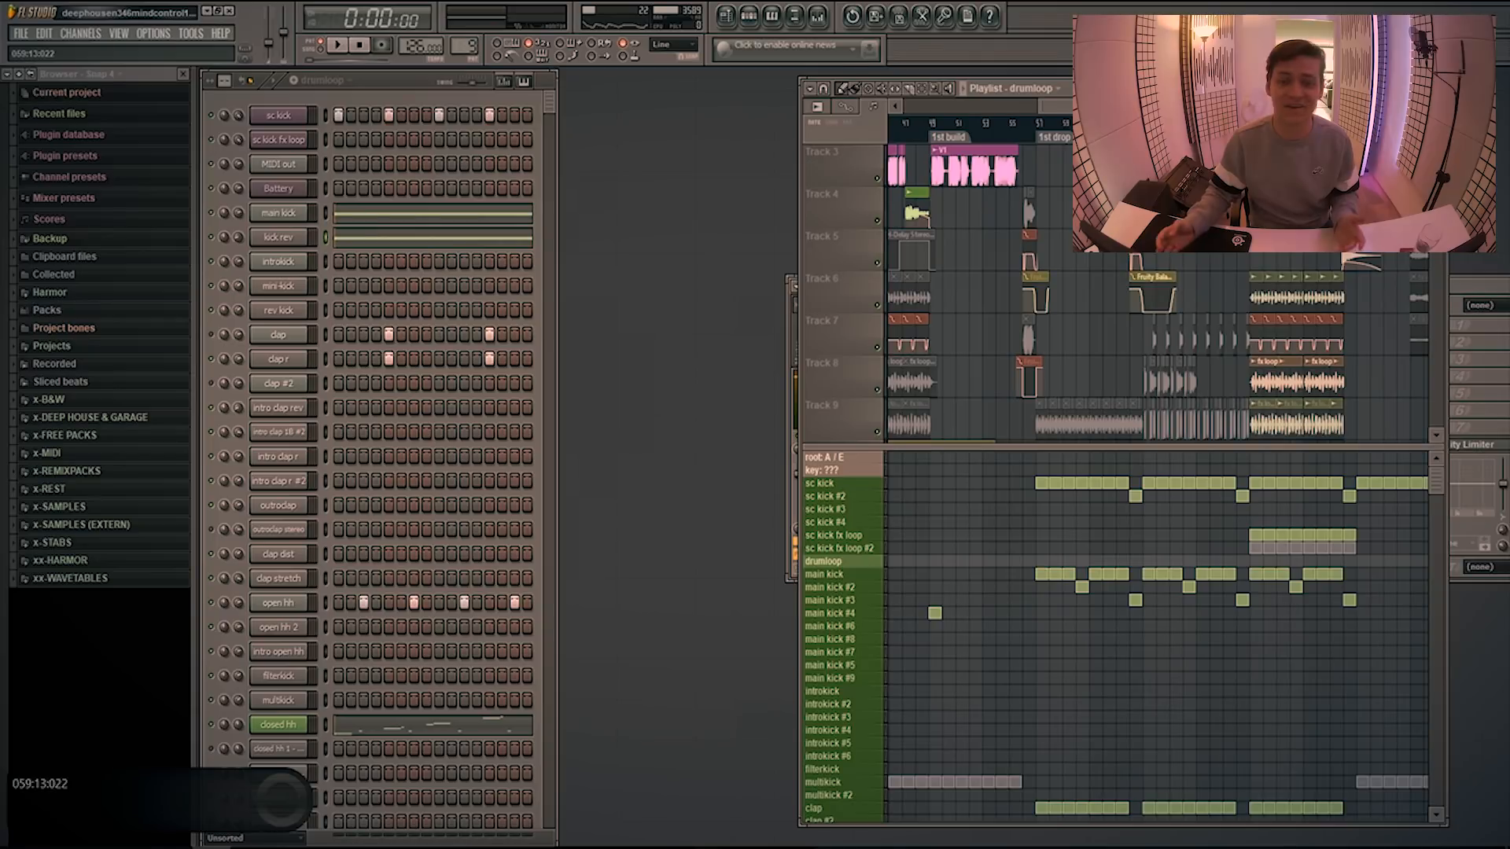
Play the drumloop section with the mixer in view and inspect the kick rev channel
{"action": "left_click", "coordinate": [1473, 286]}
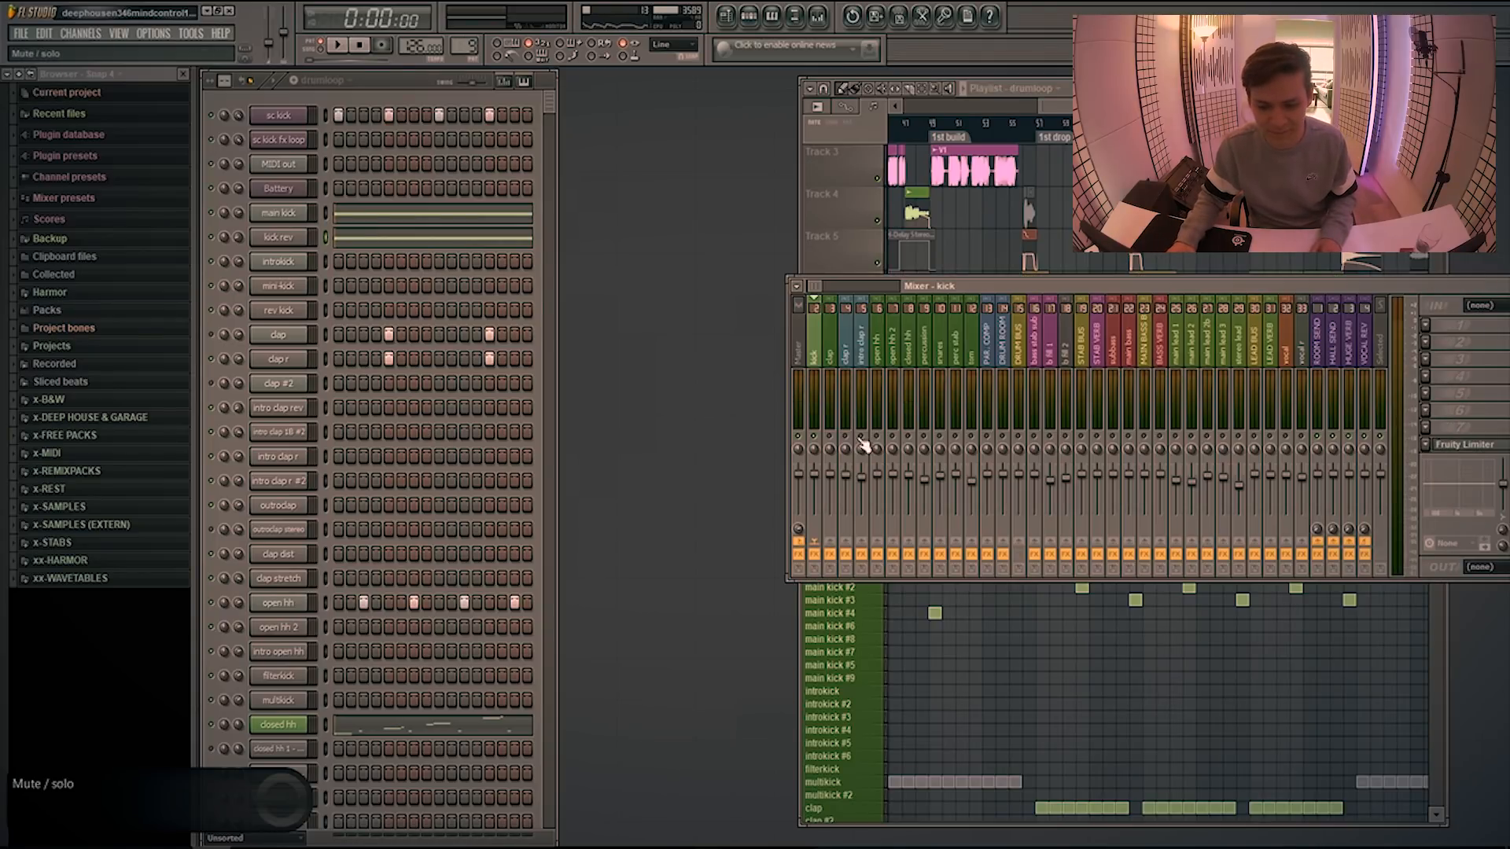
{"action": "key", "text": "space"}
{"action": "left_click", "coordinate": [1080, 89]}
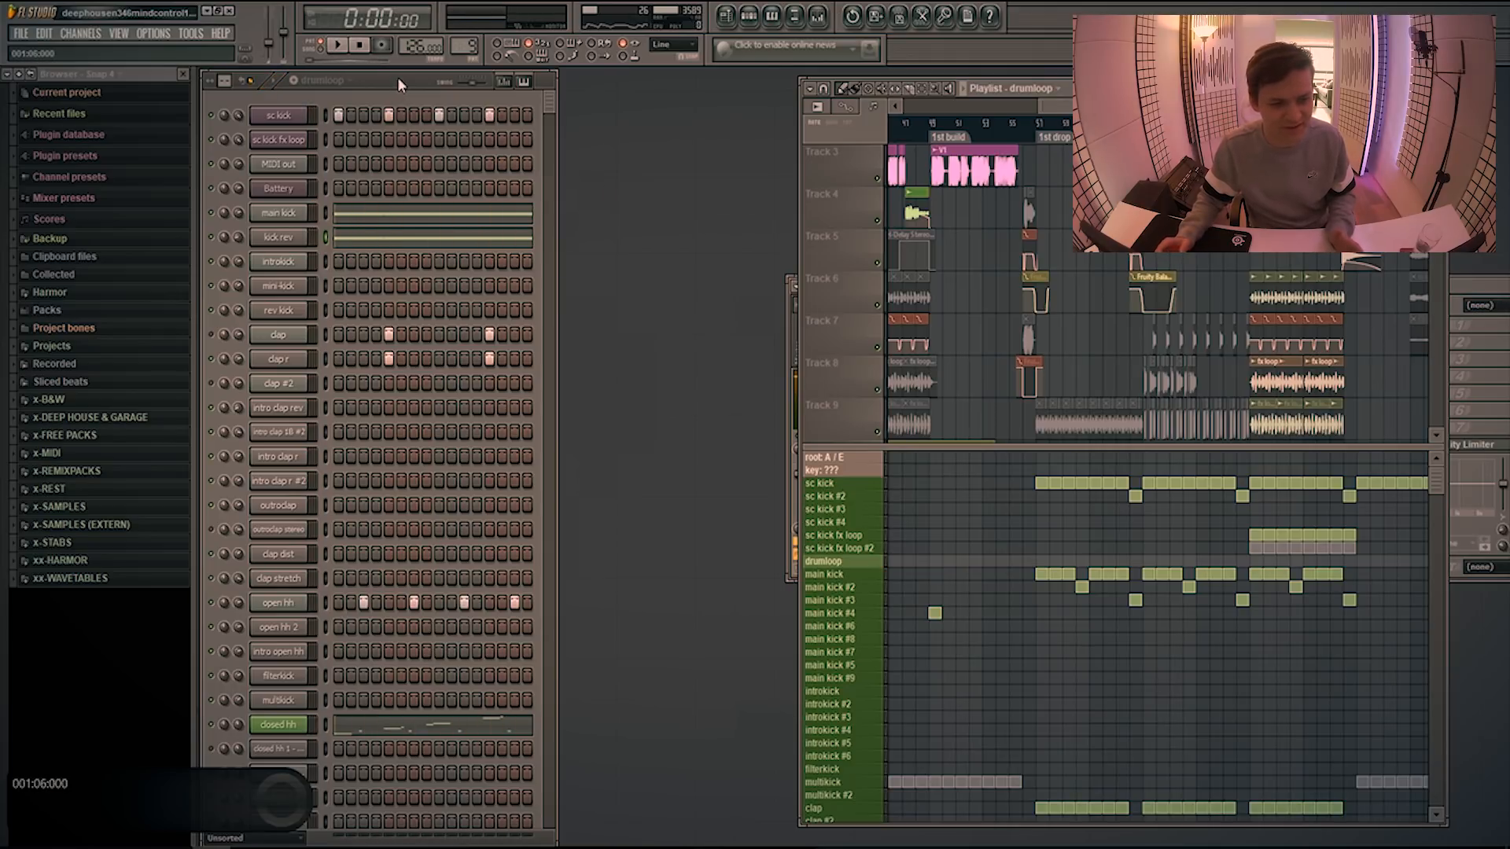
{"action": "left_click", "coordinate": [287, 250]}
{"action": "key", "text": "F9"}
{"action": "key", "text": "space"}
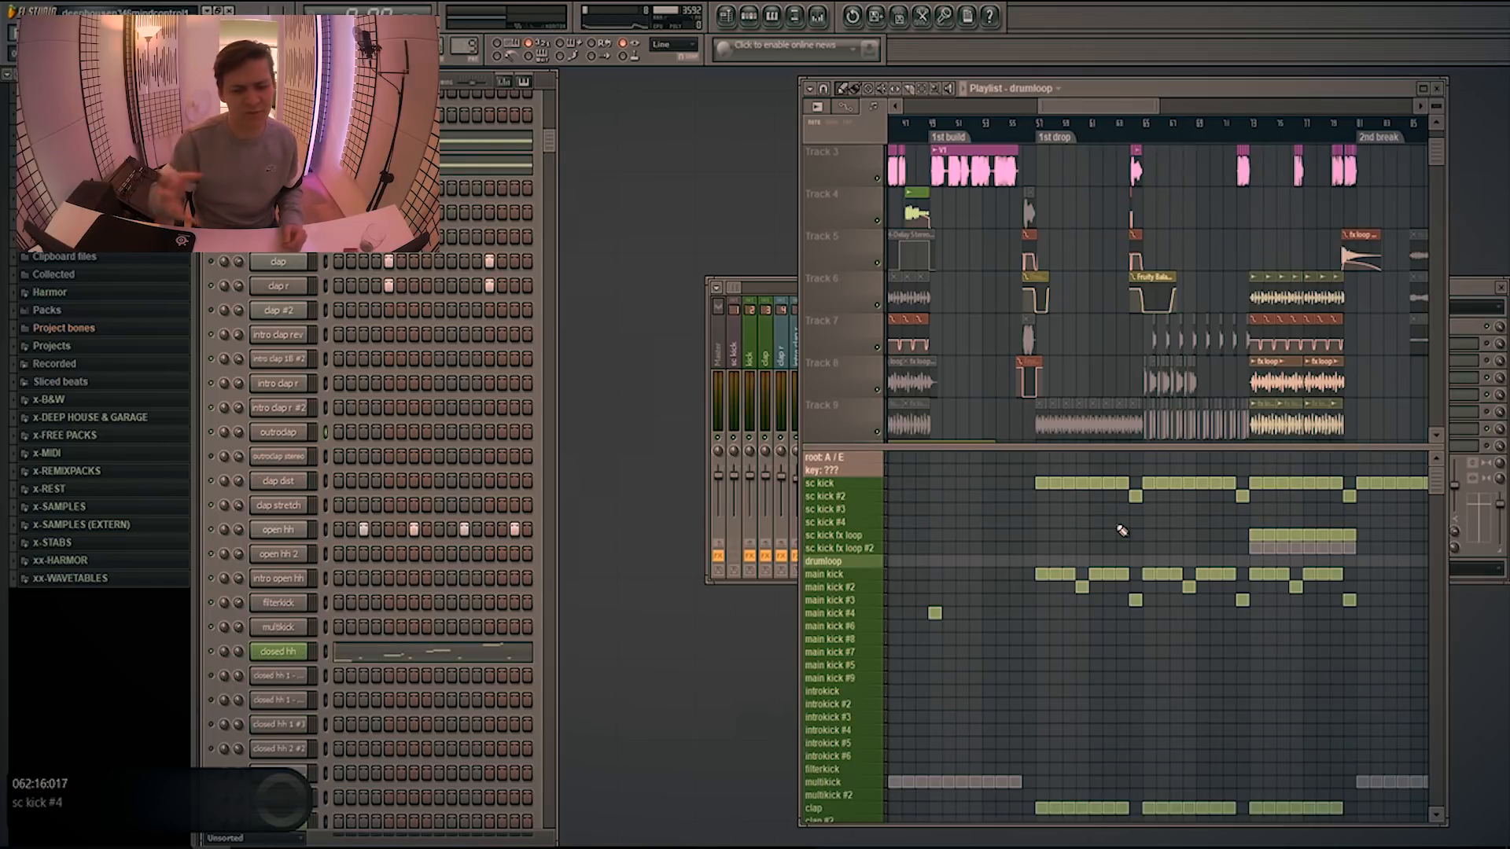
Play the 1st drop from the start of the Fruity Balance automation clip on track 6 and stop playback
{"action": "left_click", "coordinate": [1133, 139]}
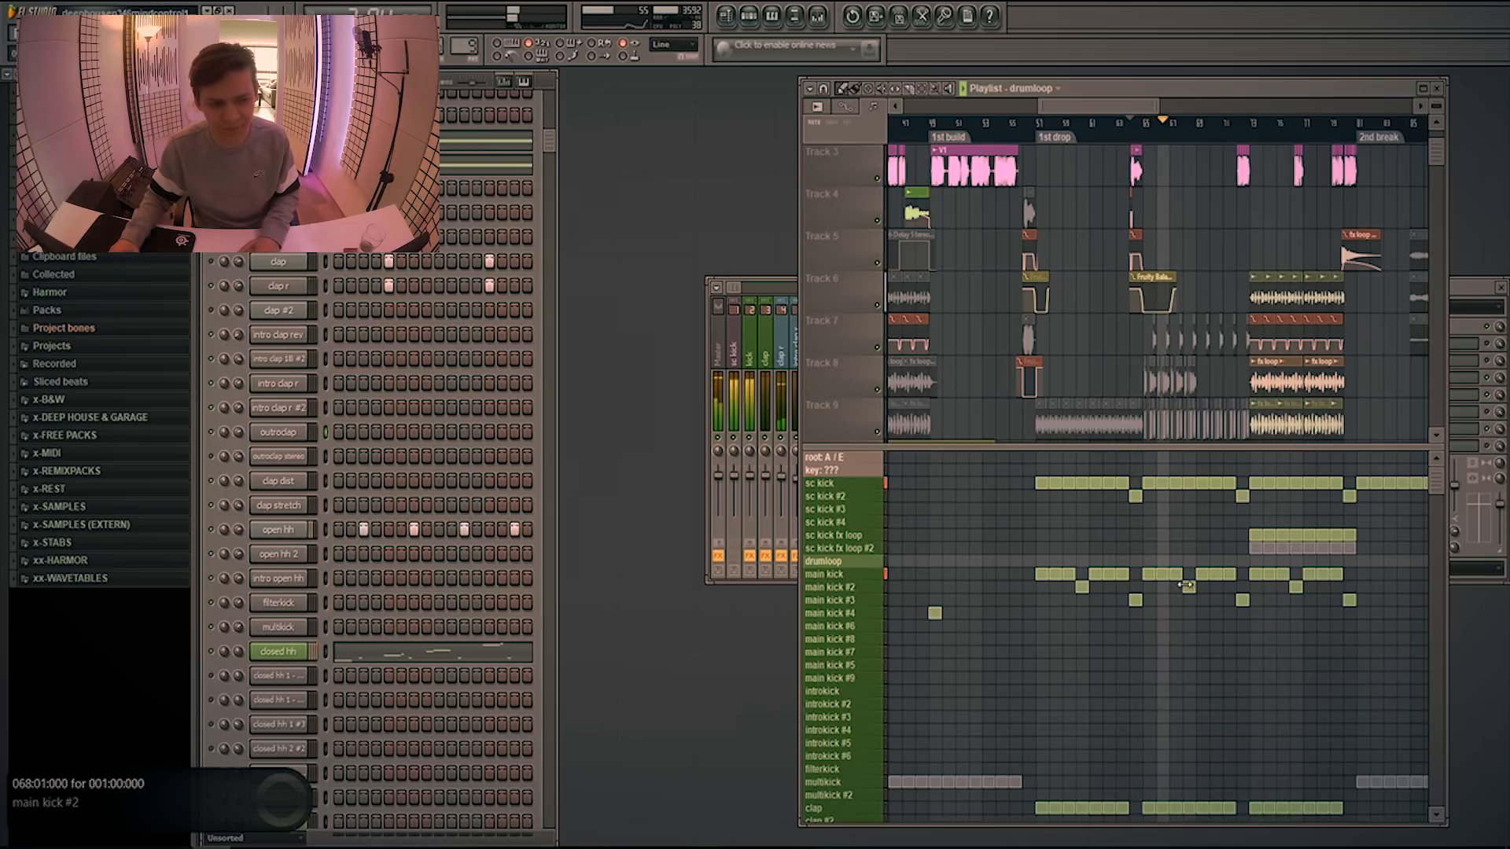
{"action": "scroll", "coordinate": [1187, 585], "scroll_direction": "down", "scroll_amount": 2}
{"action": "key", "text": "space"}
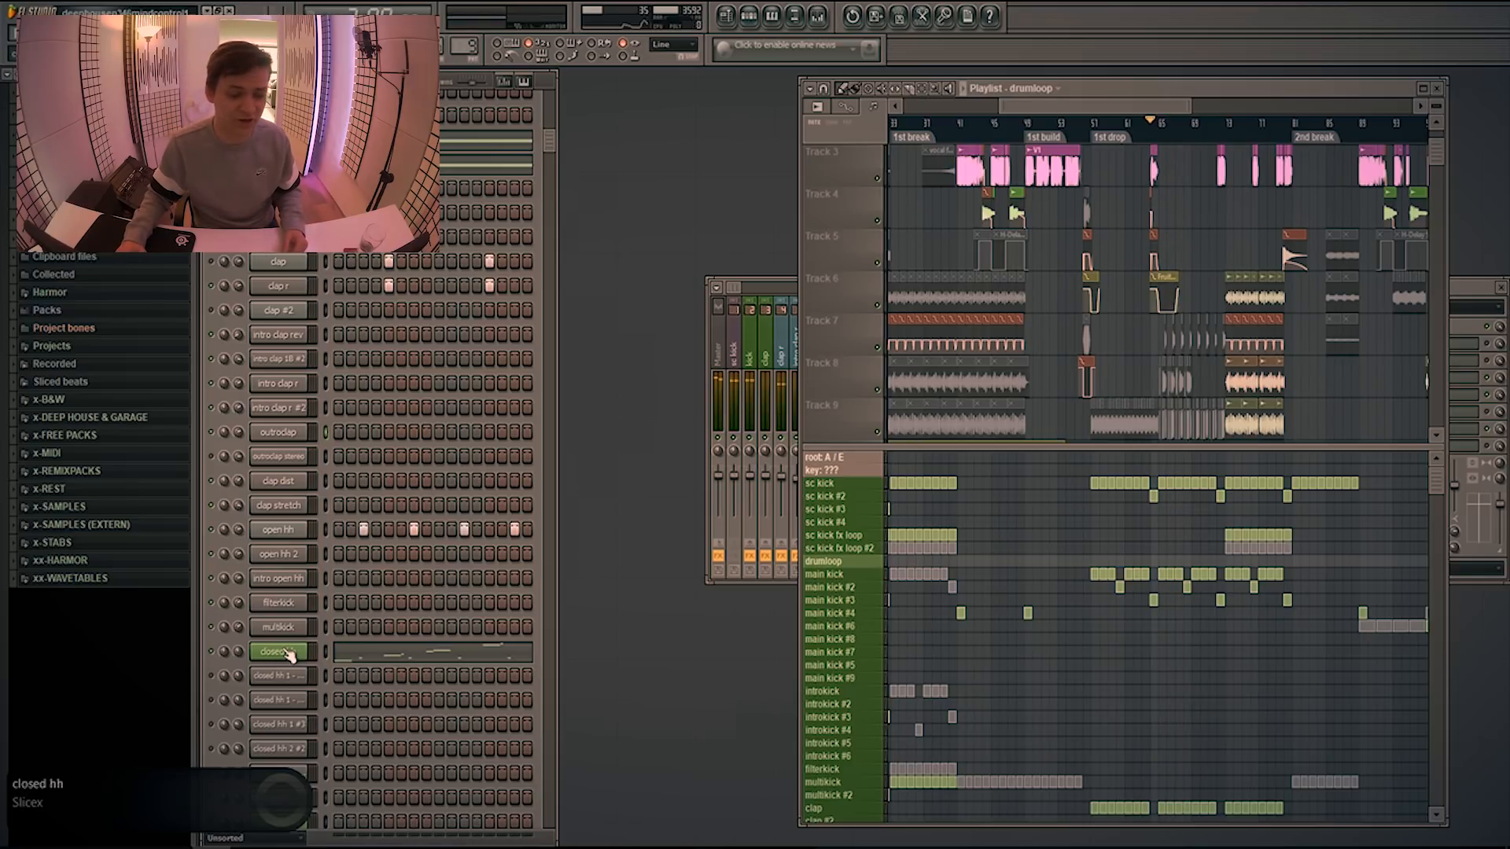
Open the closed hh channel's Slicex to inspect its slices and articulator envelope, and close the plugin window
{"action": "left_click", "coordinate": [283, 653]}
{"action": "left_click_drag", "start_coordinate": [752, 413], "coordinate": [774, 250]}
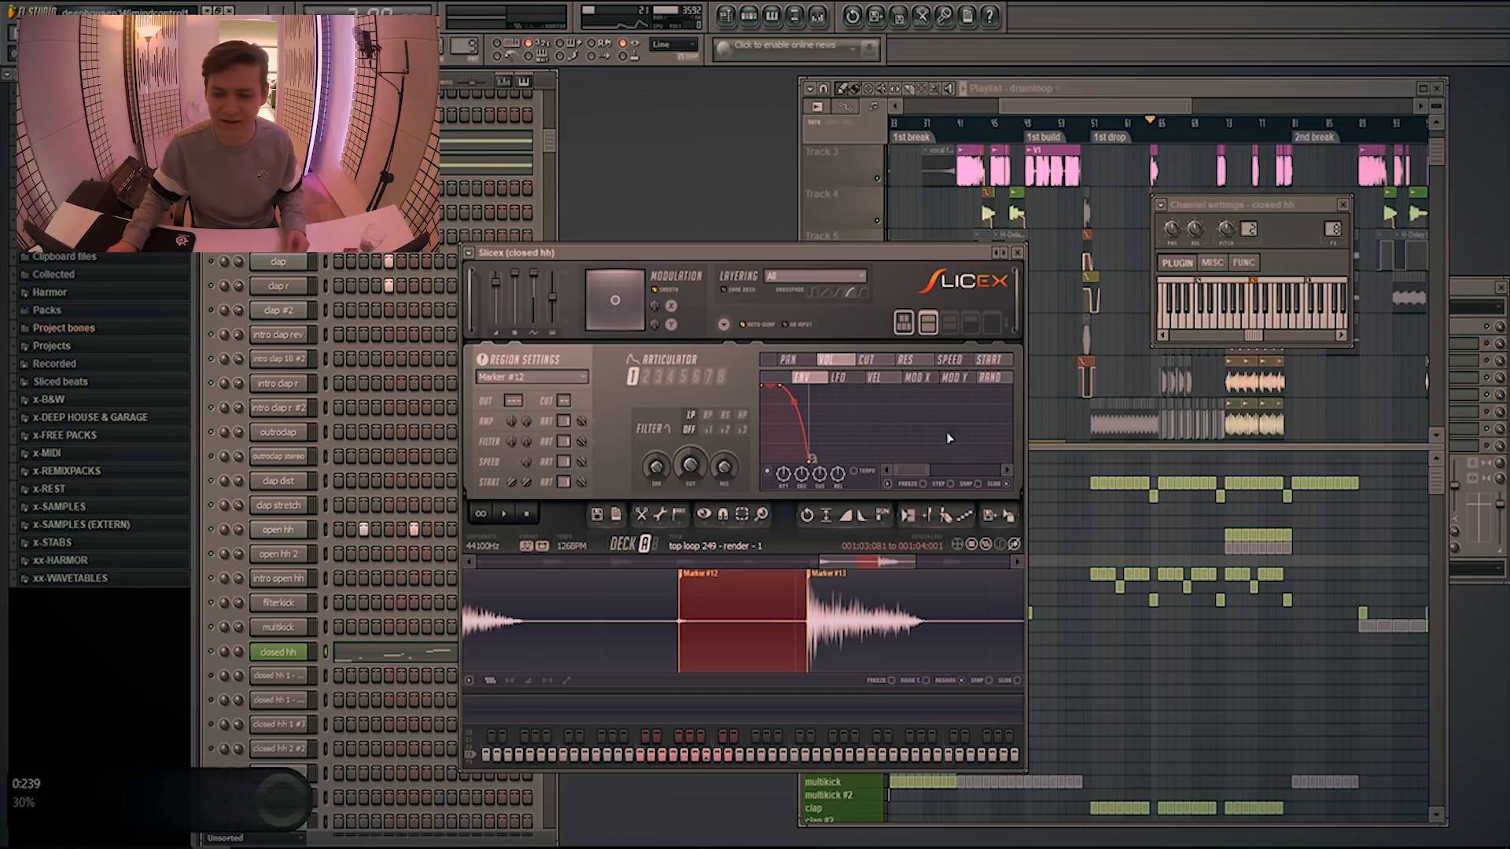
{"action": "left_click", "coordinate": [1017, 252]}
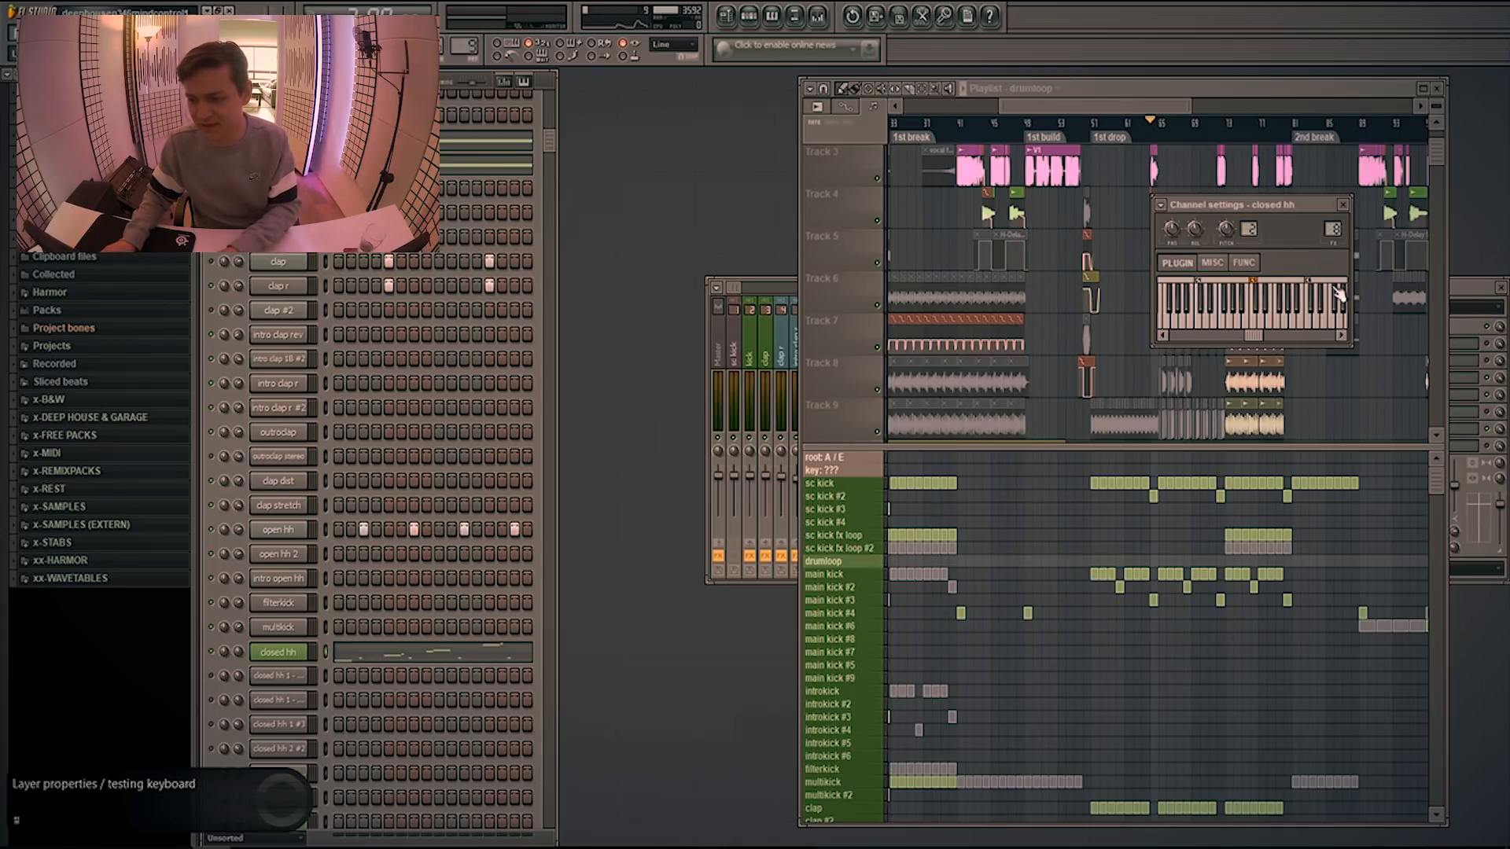
Inspect the closed hh mixer channel's effects and its Transient Master settings, and close the plugin window
{"action": "left_click", "coordinate": [1468, 289]}
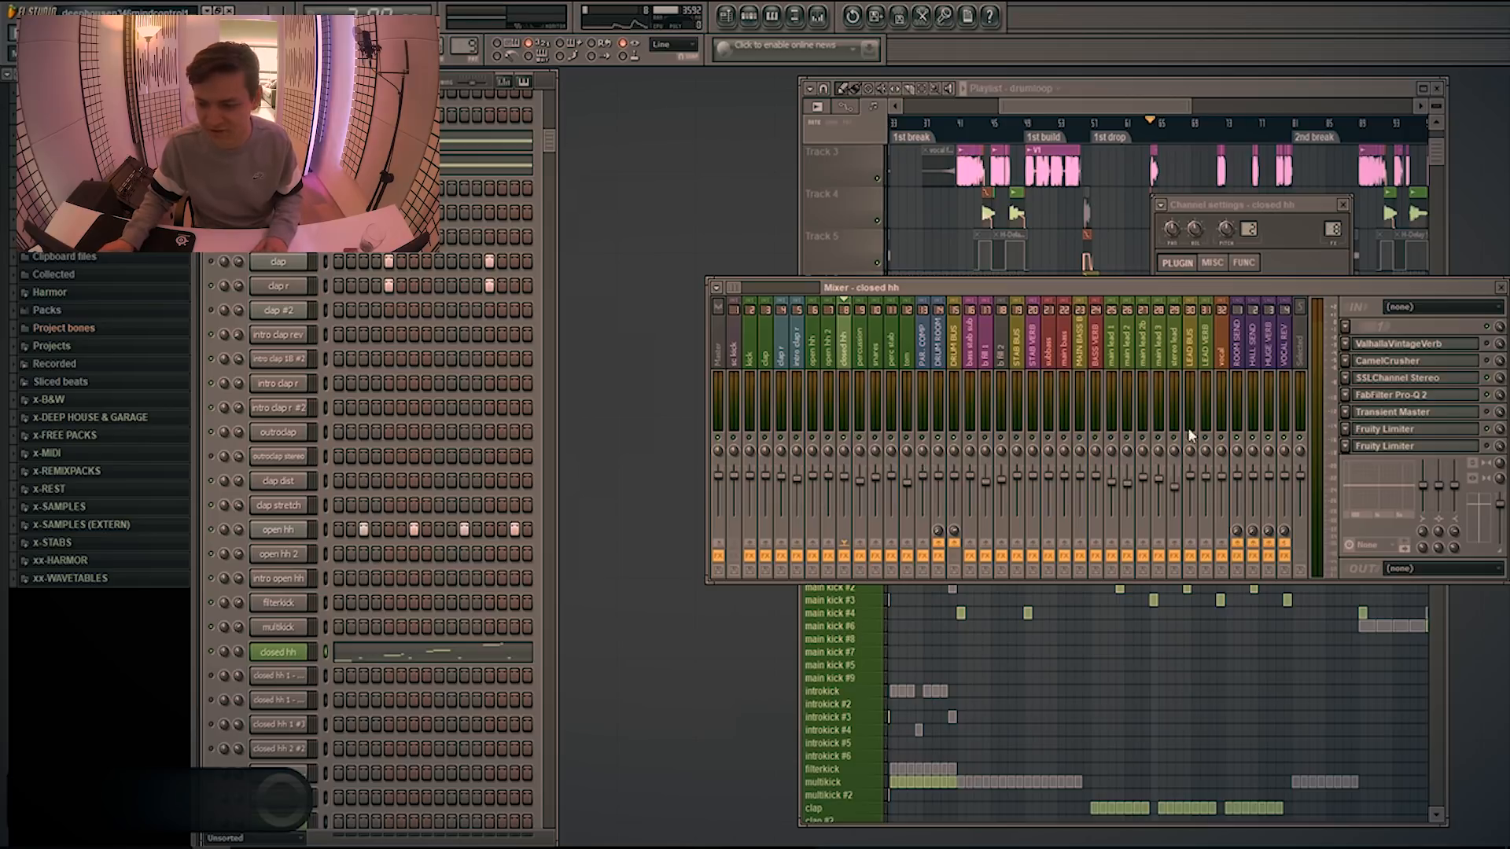
{"action": "left_click", "coordinate": [1426, 414]}
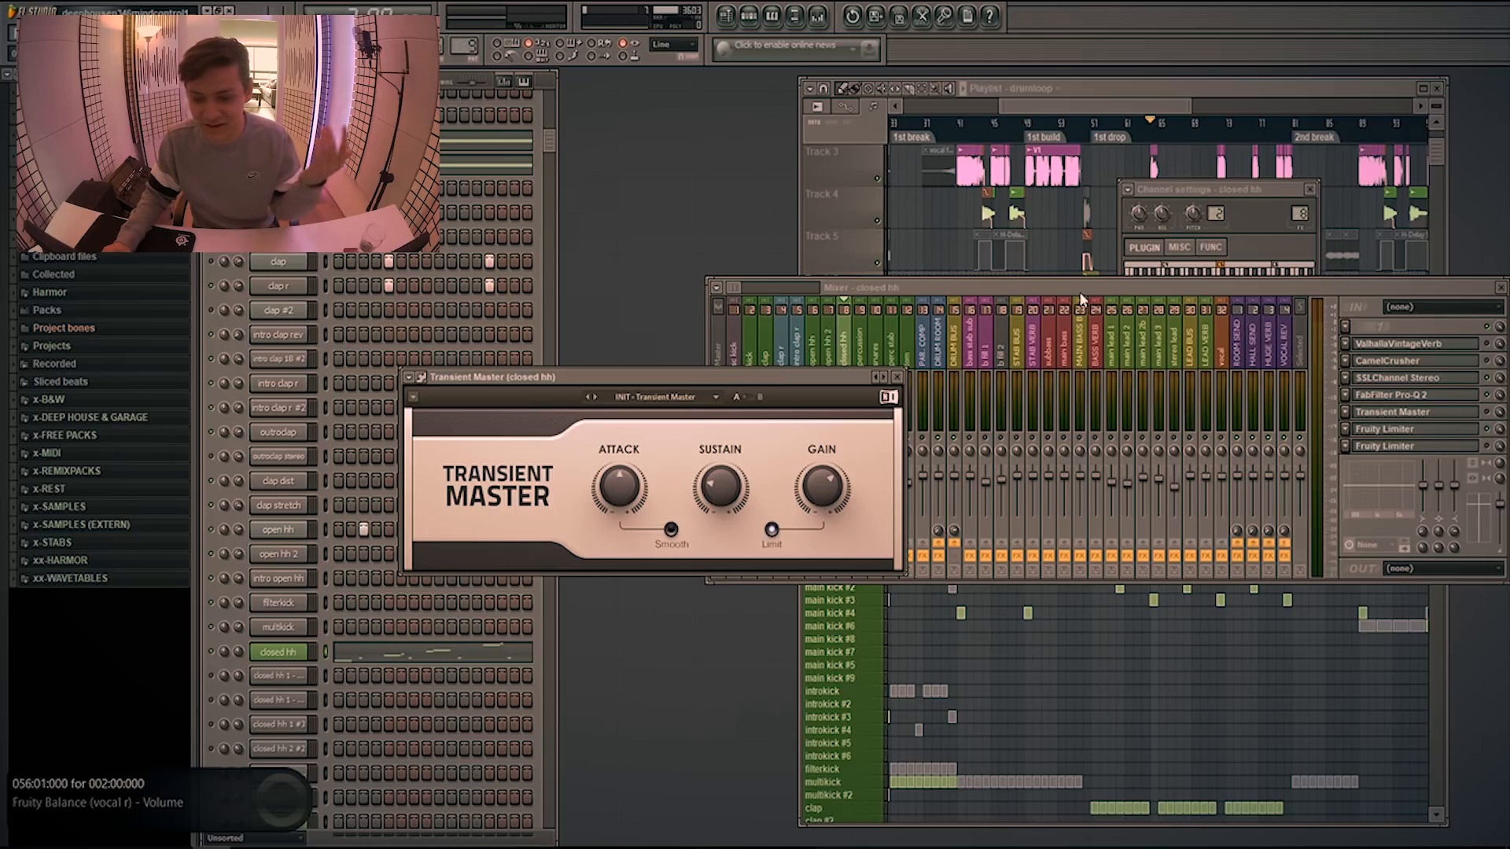
{"action": "left_click_drag", "start_coordinate": [959, 291], "coordinate": [945, 283]}
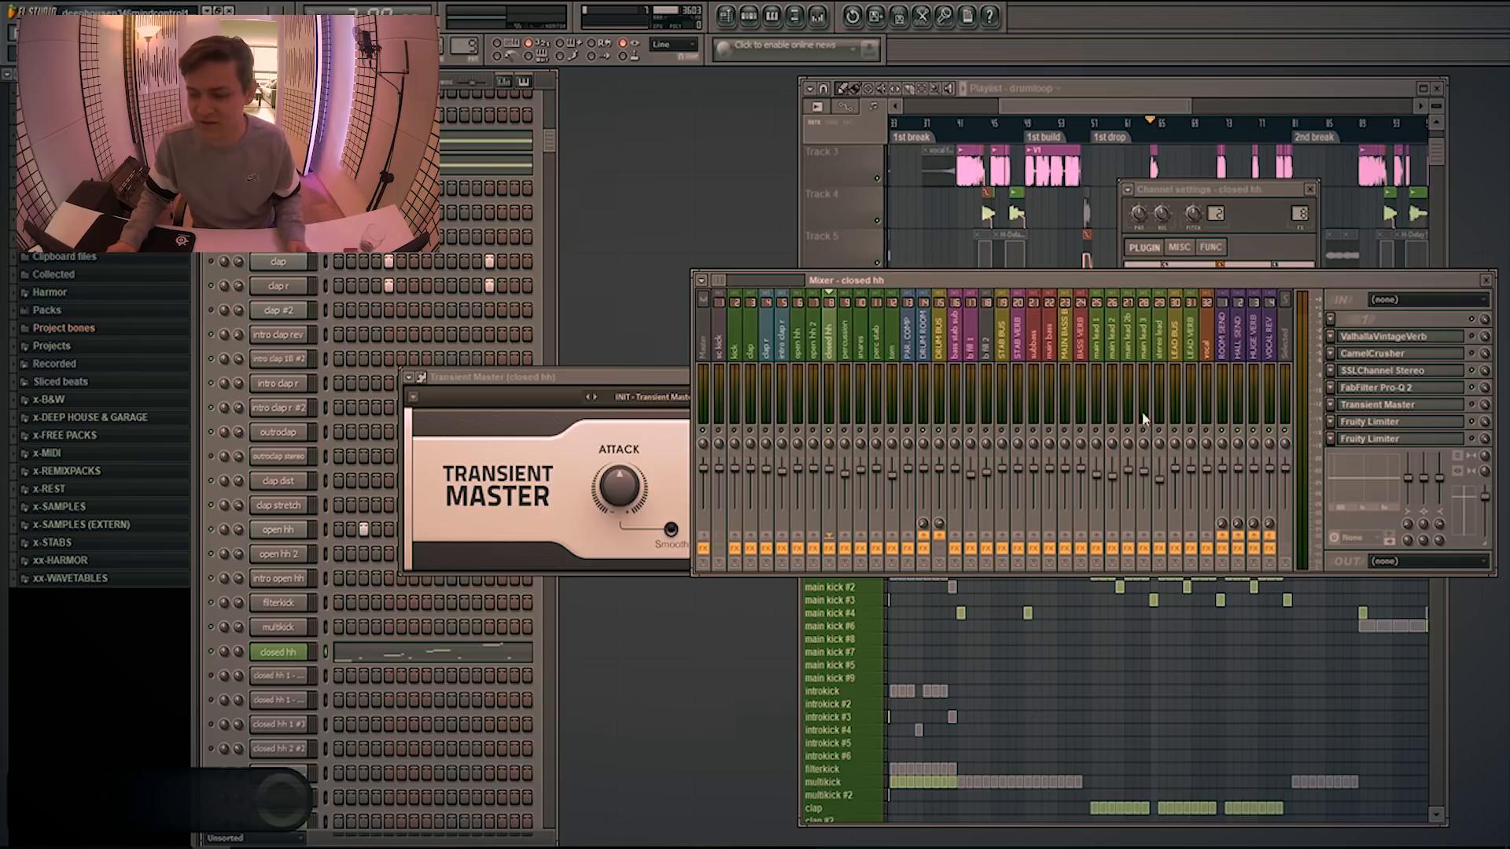
{"action": "left_click", "coordinate": [625, 381]}
{"action": "left_click", "coordinate": [904, 378]}
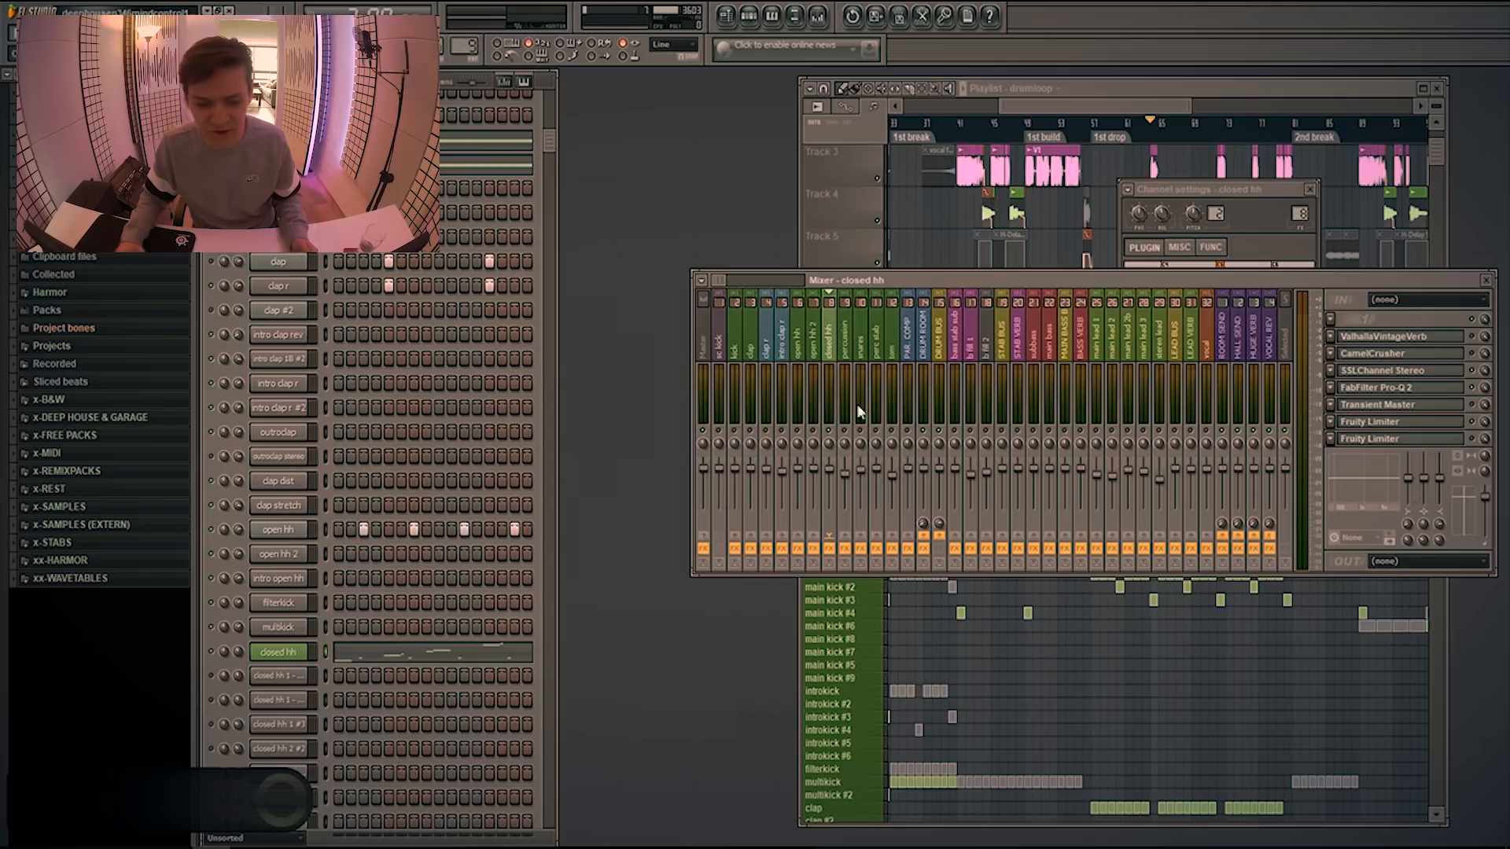
Reopen the closed hh Slicex to examine its slices, and survey the drum patterns around the 1st drop in the playlist
{"action": "left_click", "coordinate": [285, 656]}
{"action": "scroll", "coordinate": [824, 586], "scroll_direction": "down", "scroll_amount": 3}
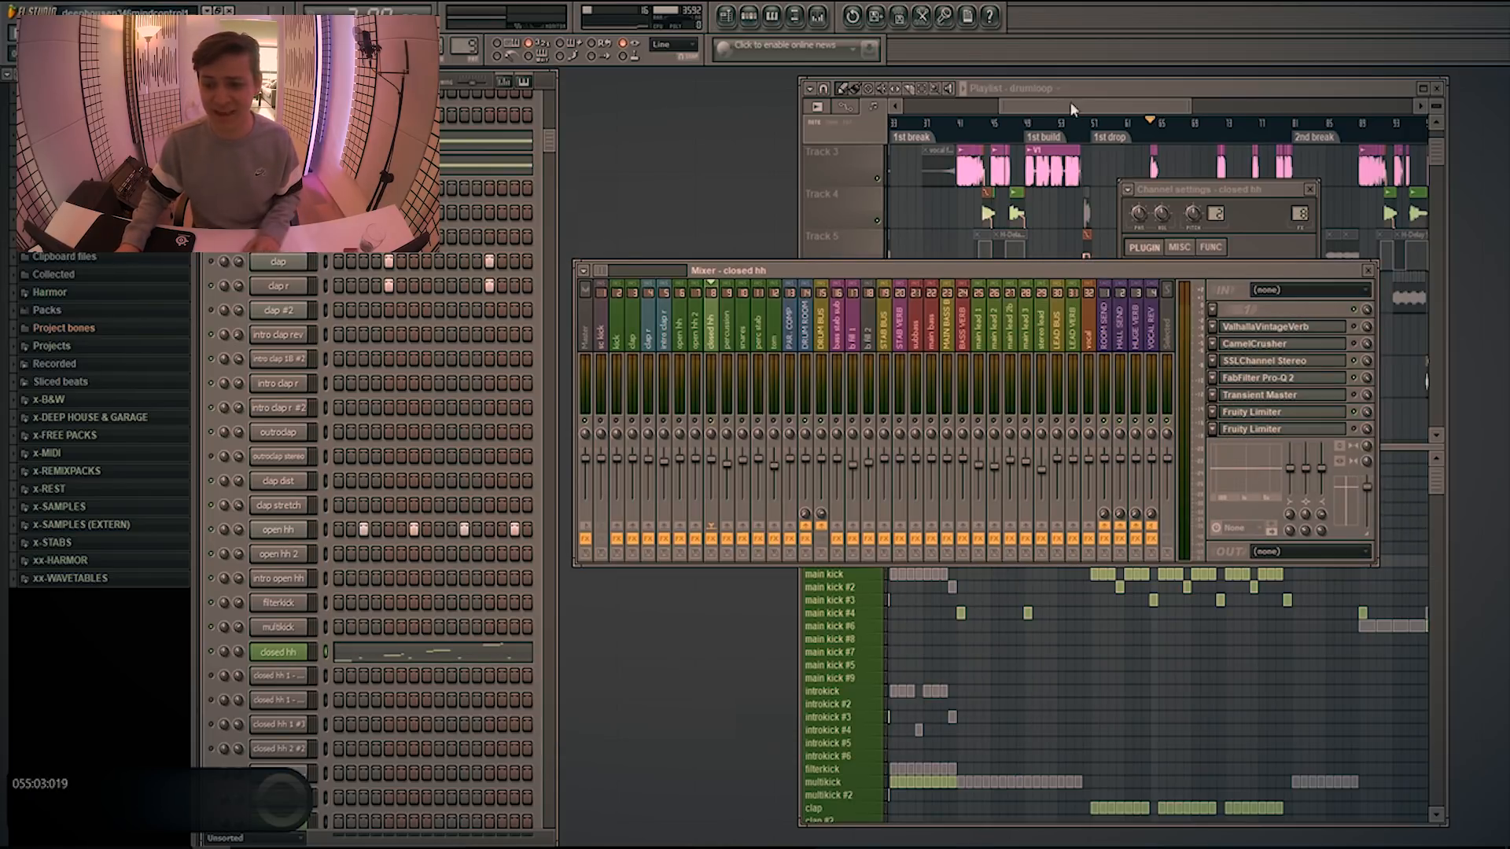
{"action": "left_click_drag", "start_coordinate": [1069, 101], "coordinate": [1082, 101]}
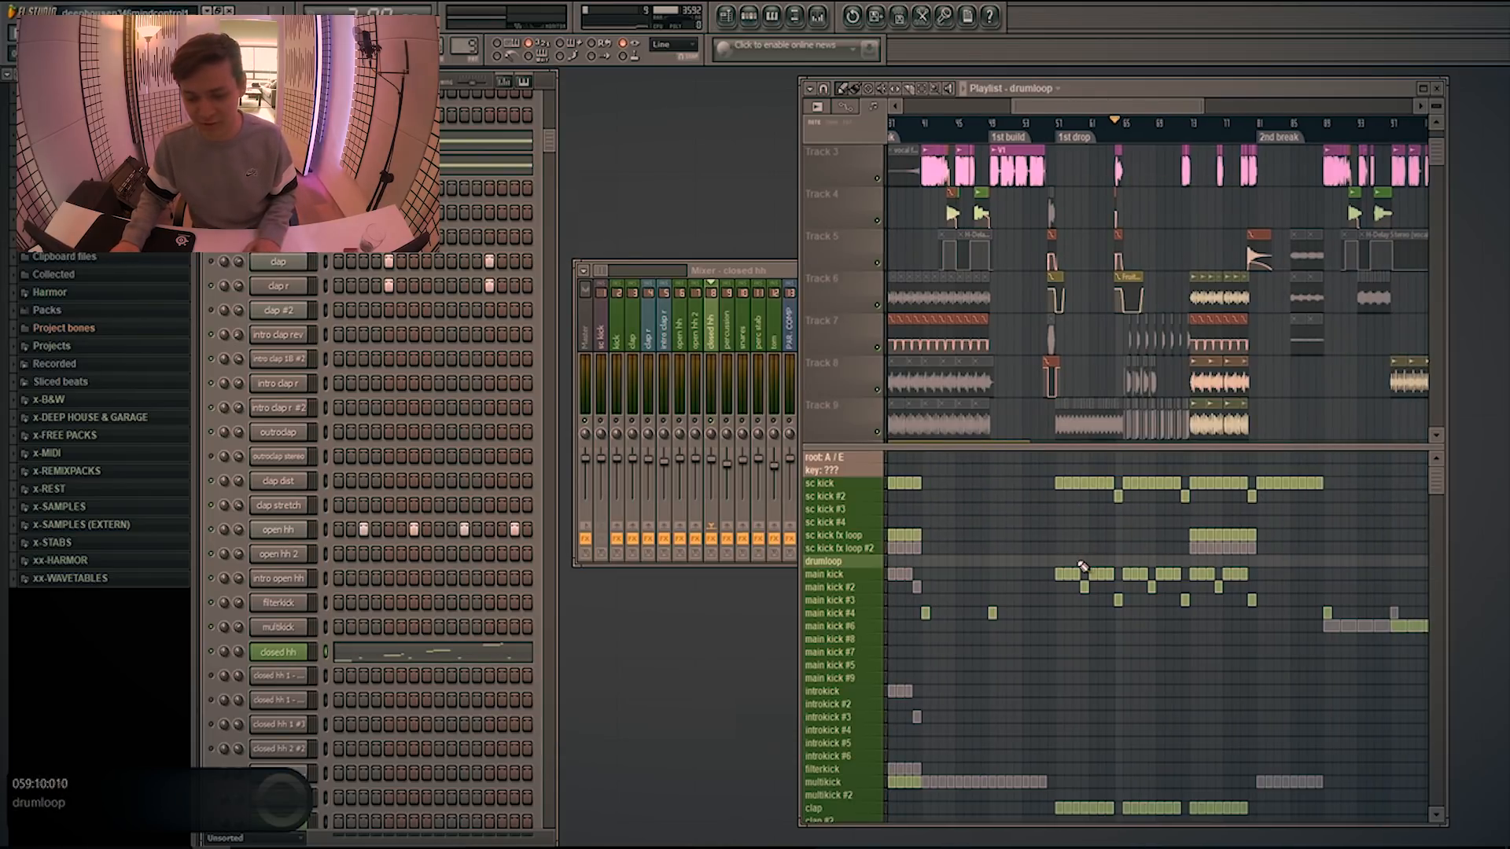
{"action": "scroll", "coordinate": [1082, 566], "scroll_direction": "down", "scroll_amount": 2}
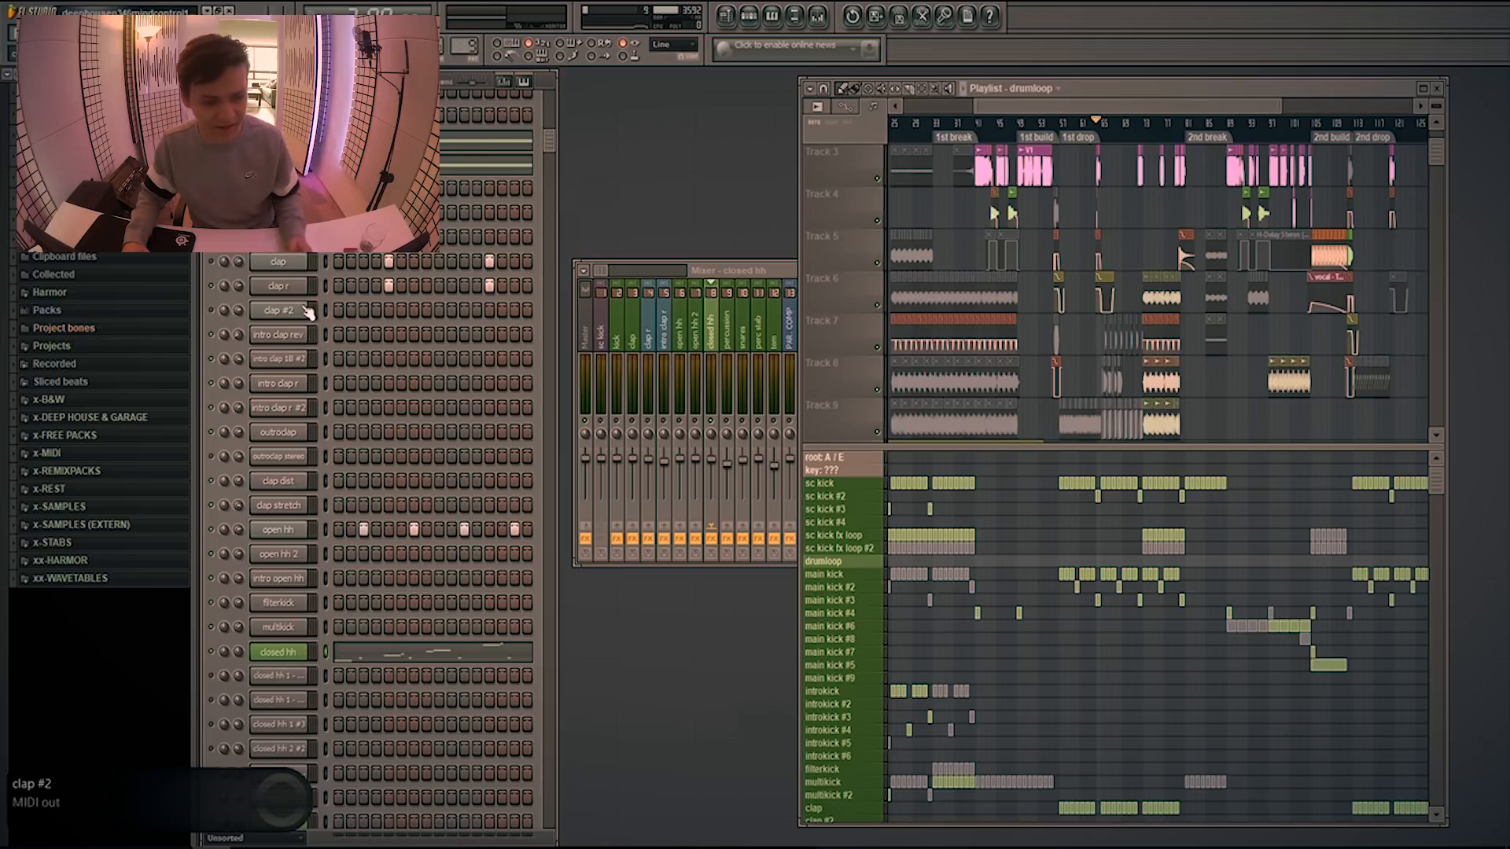
{"action": "scroll", "coordinate": [347, 283], "scroll_direction": "up", "scroll_amount": 2}
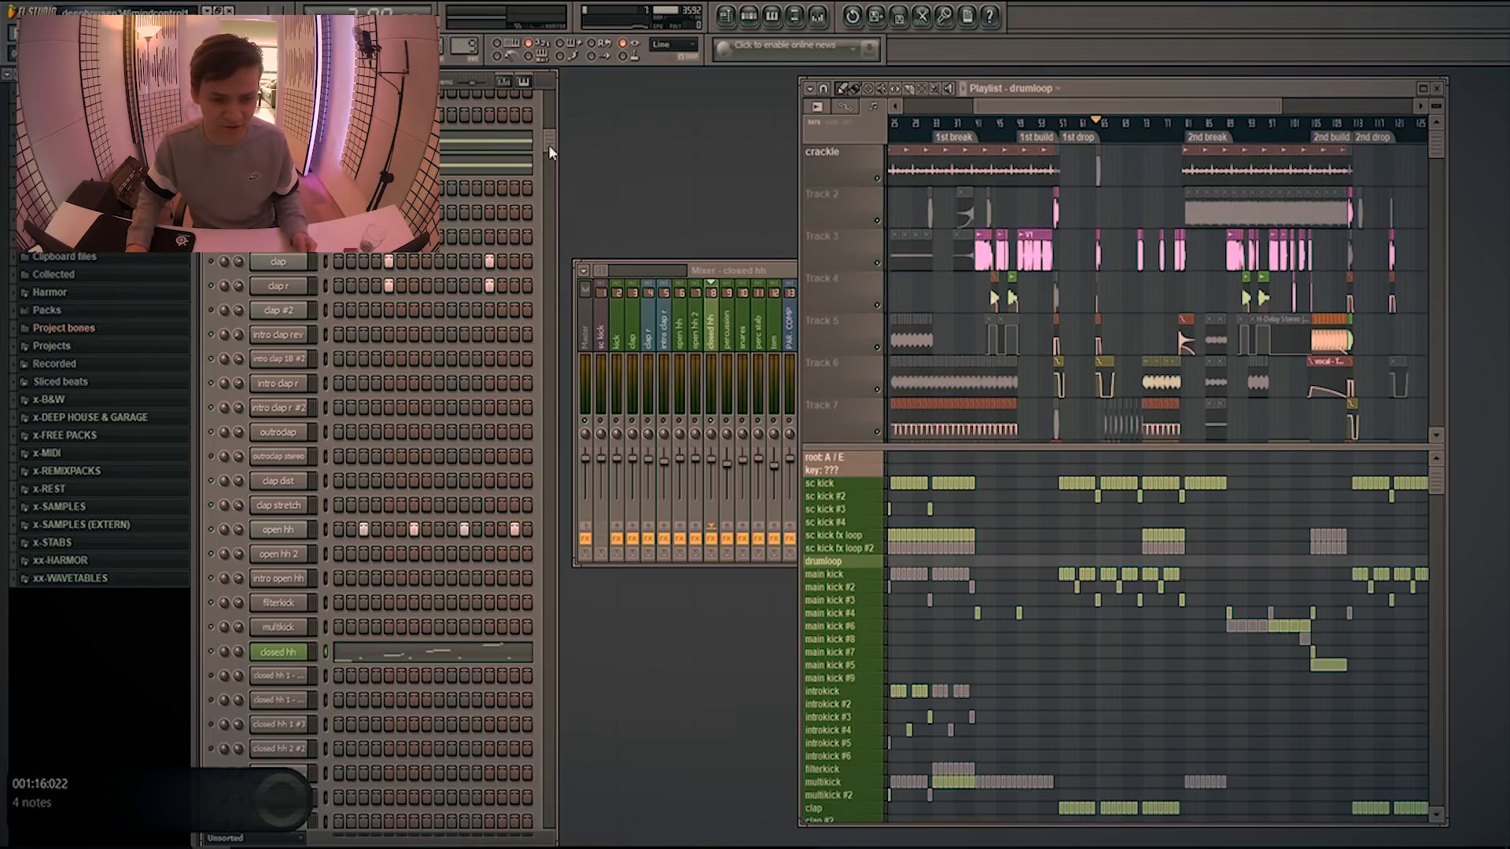
{"action": "scroll", "coordinate": [549, 145], "scroll_direction": "up", "scroll_amount": 2}
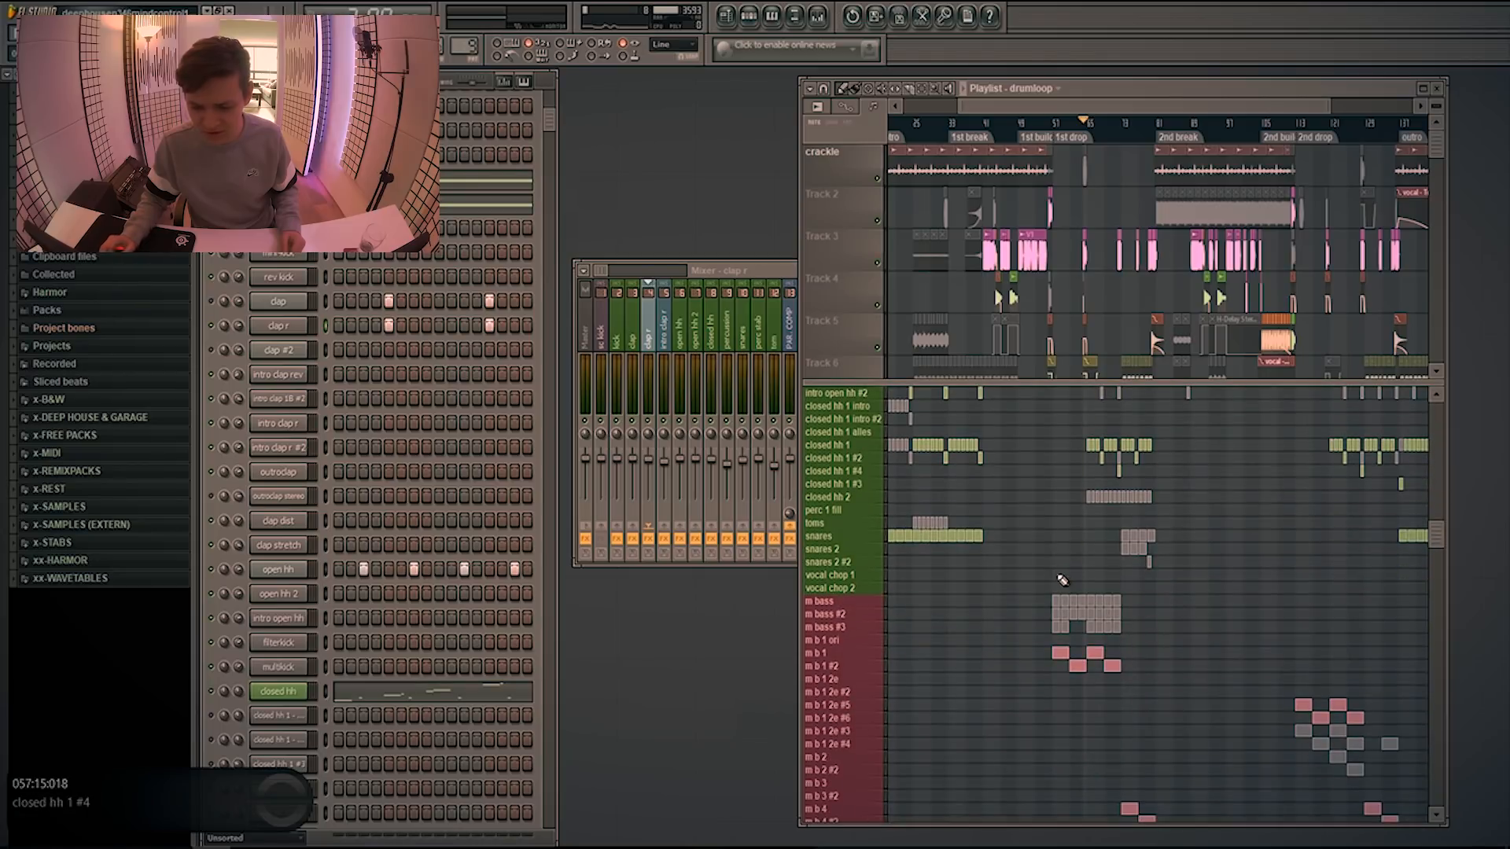
Select the m b 1 pattern, find its bass channels in the channel rack, and start playback with the mixer in view
{"action": "left_click", "coordinate": [821, 653]}
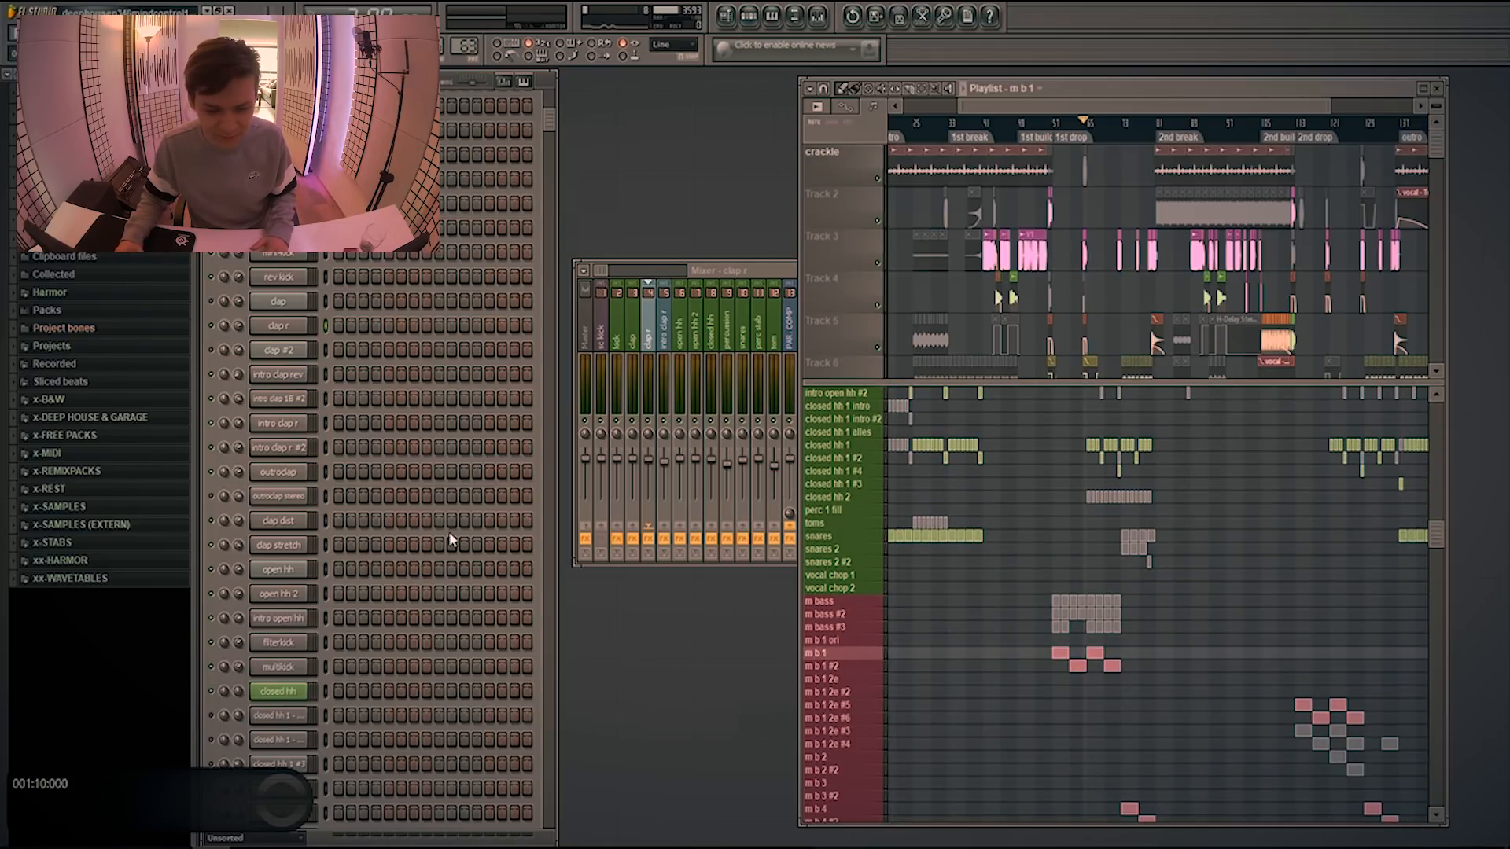
{"action": "scroll", "coordinate": [456, 528], "scroll_direction": "down", "scroll_amount": 10}
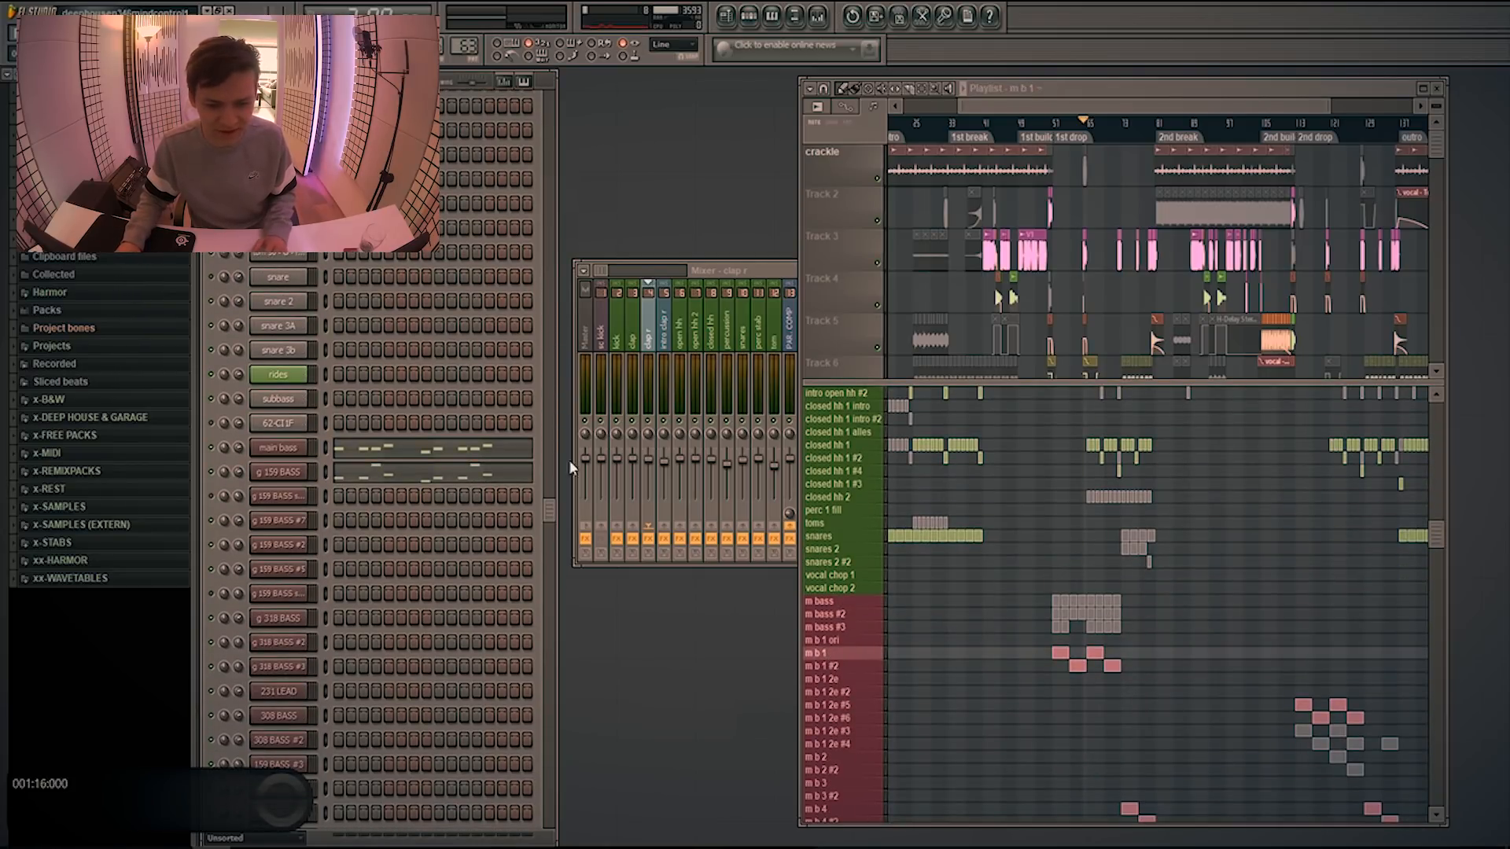
{"action": "left_click", "coordinate": [721, 272]}
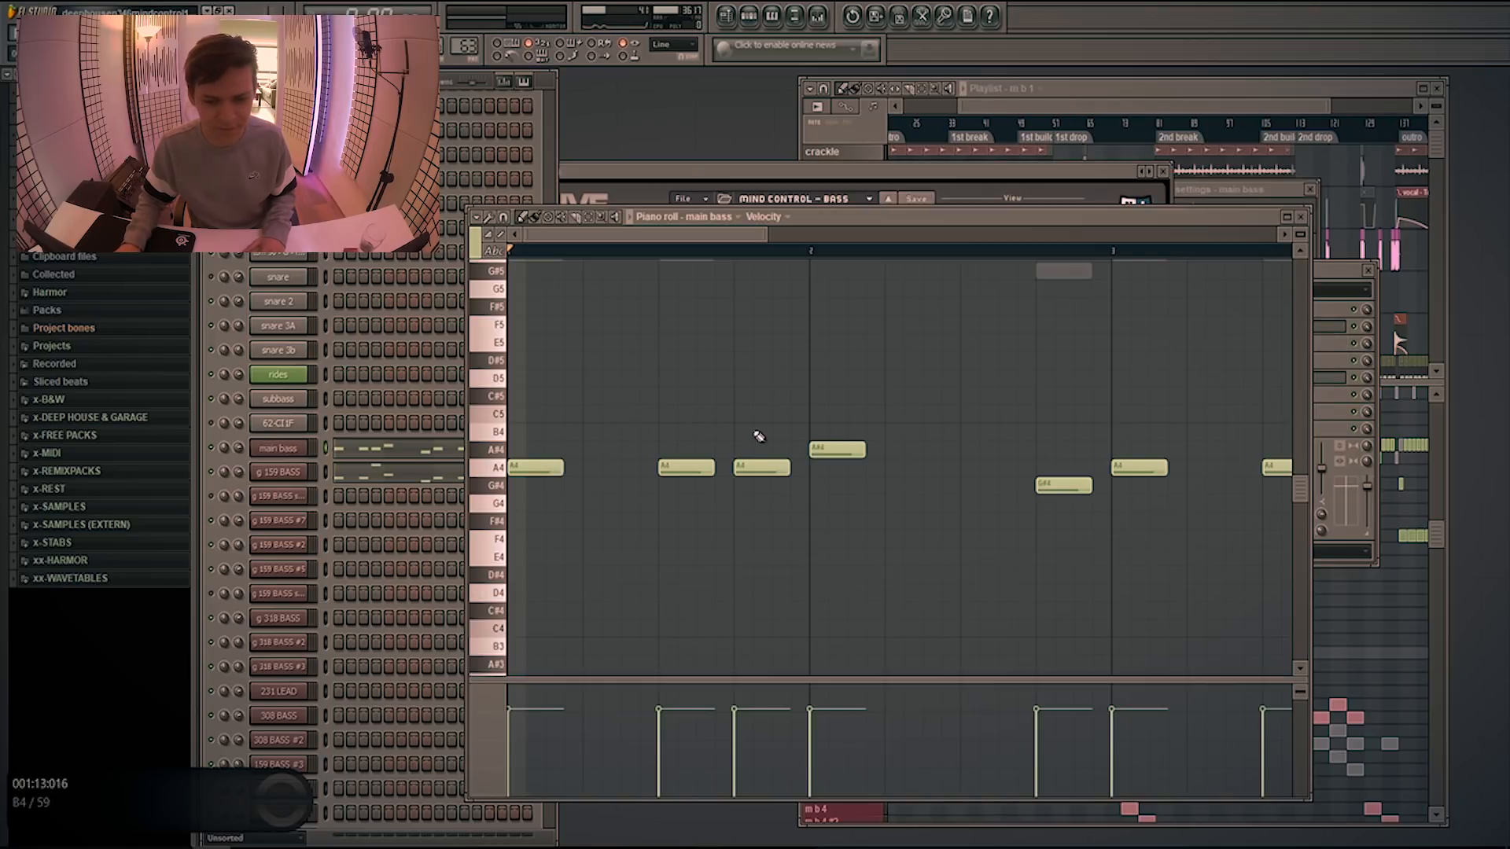
{"action": "key", "text": "space"}
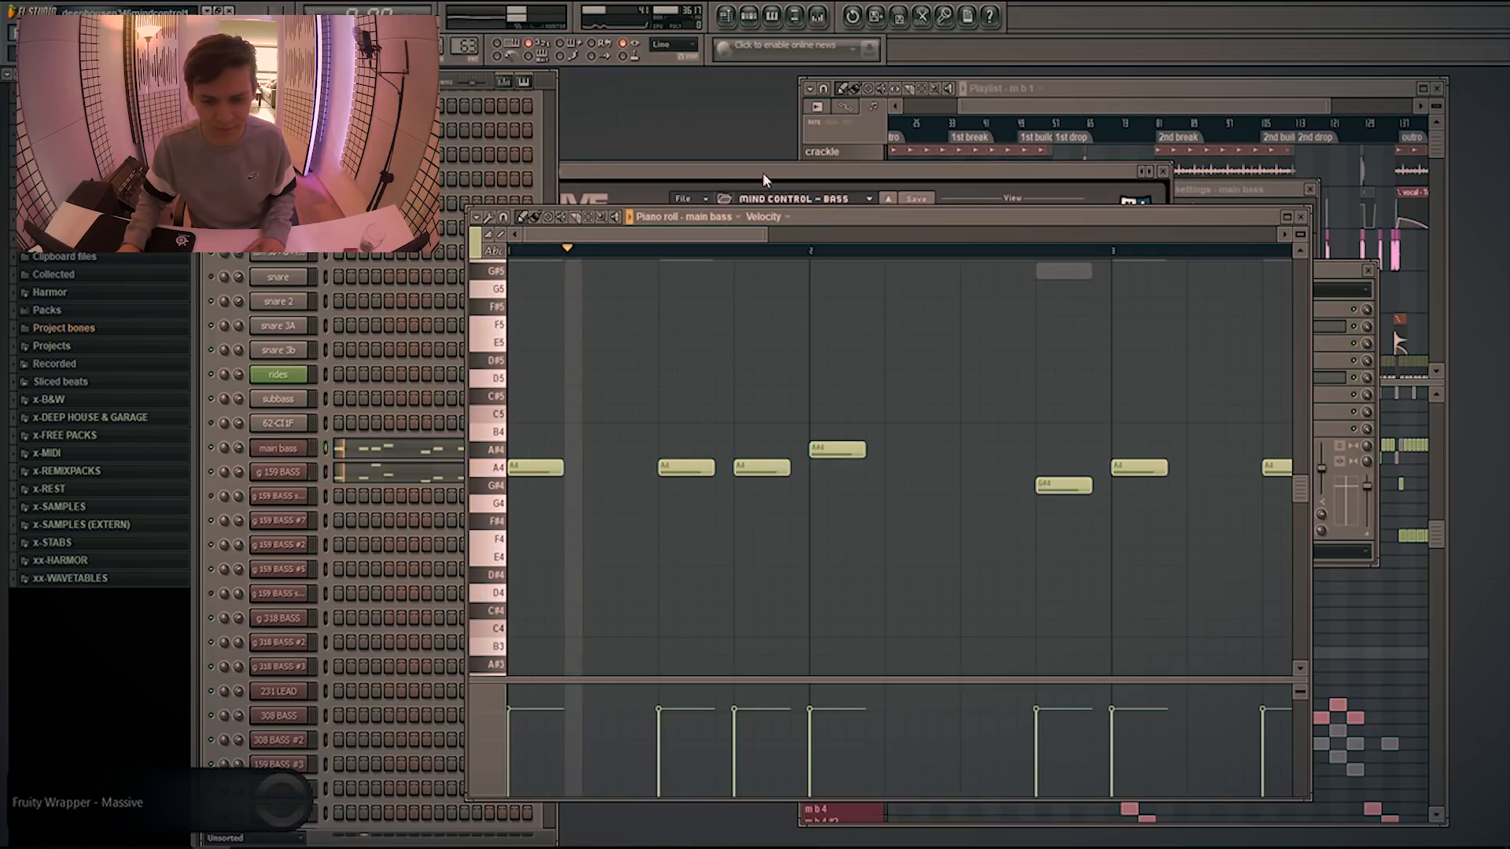
Examine the main bass channel's MIND CONTROL - BASS preset in Massive, its piano roll notes and its mixer effects
{"action": "left_click", "coordinate": [765, 178]}
{"action": "left_click", "coordinate": [1292, 398]}
{"action": "scroll", "coordinate": [1085, 346], "scroll_direction": "down", "scroll_amount": 4}
{"action": "left_click_drag", "start_coordinate": [922, 220], "coordinate": [1032, 234]}
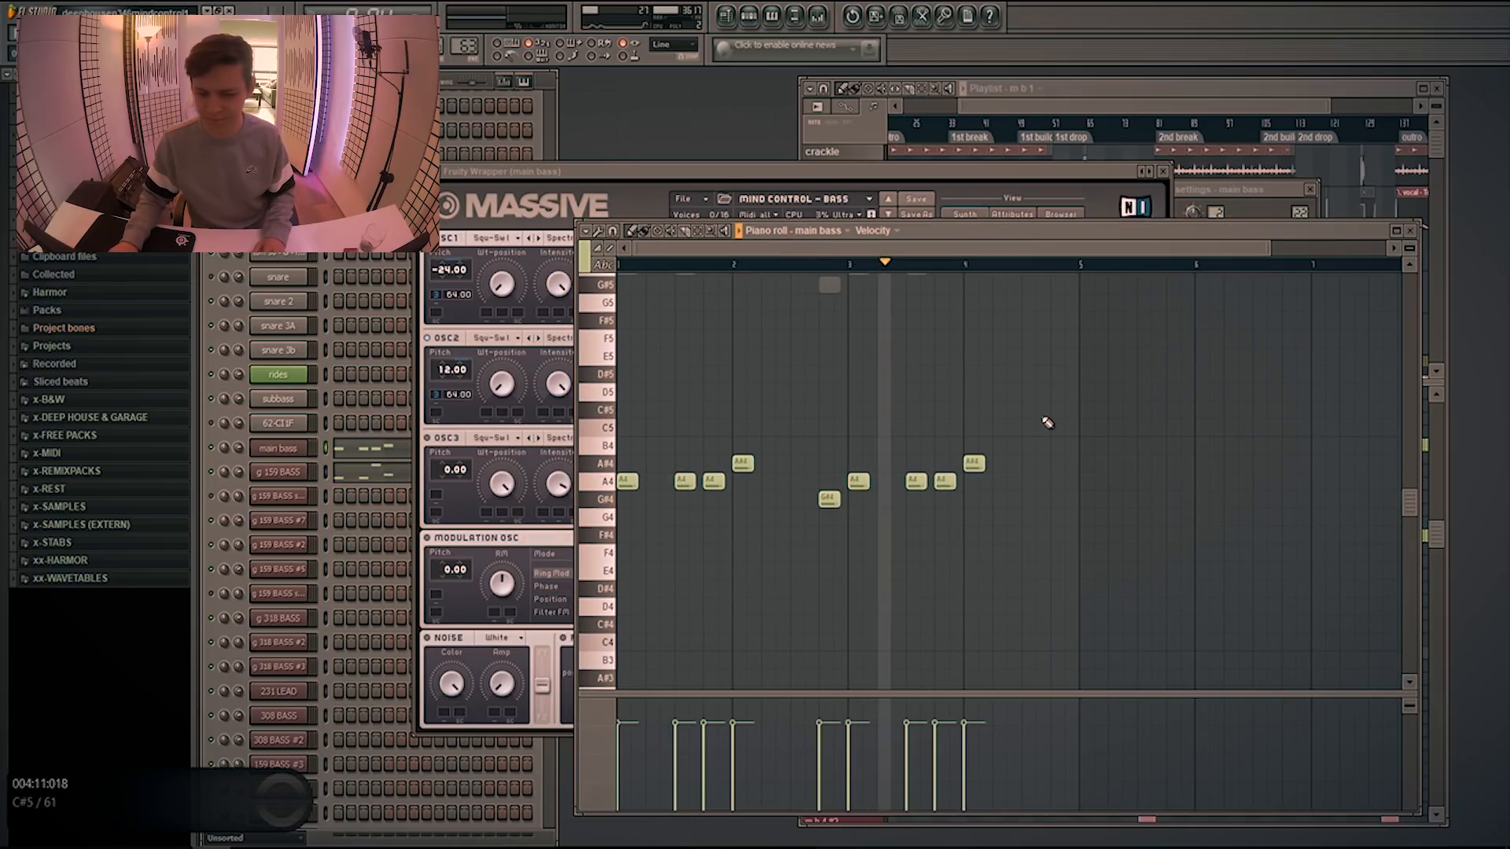
{"action": "key", "text": "space"}
{"action": "key", "text": "F9"}
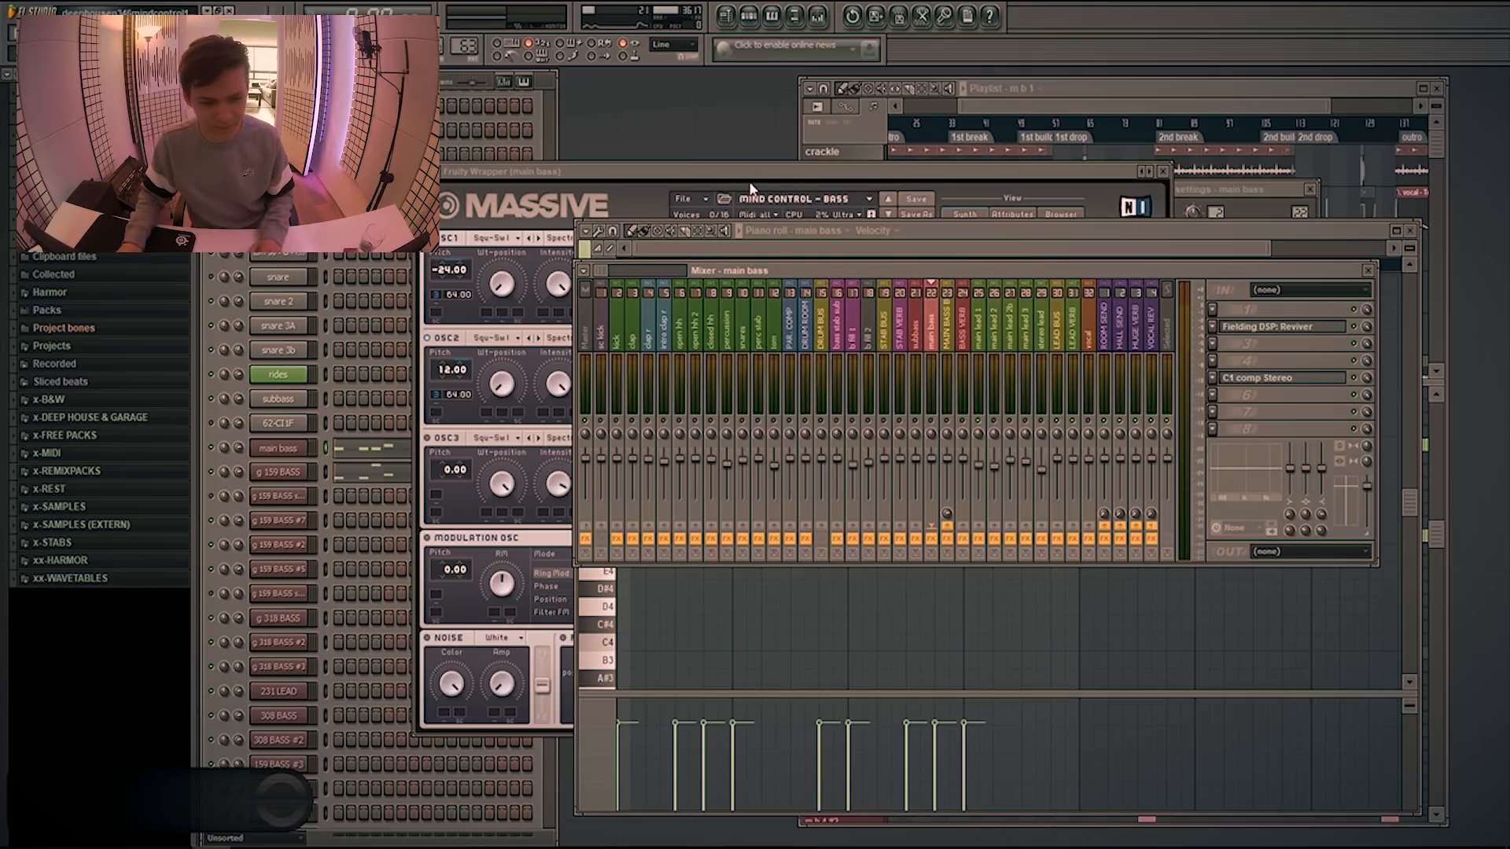
Examine the g 159 BASS notes in the piano roll and open the channel's Harmor
{"action": "left_click", "coordinate": [357, 473]}
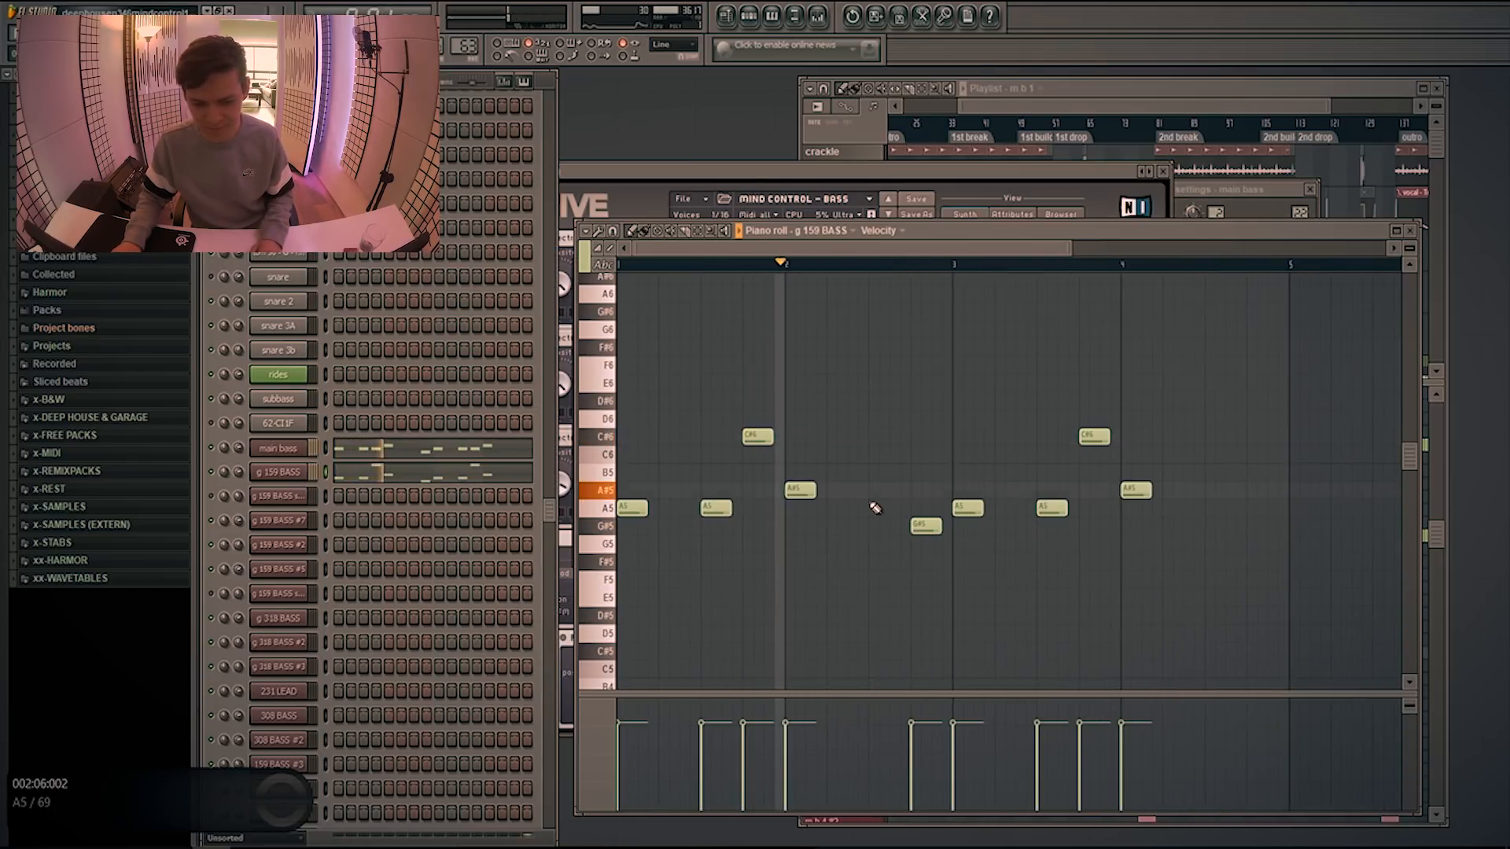
{"action": "left_click", "coordinate": [296, 477]}
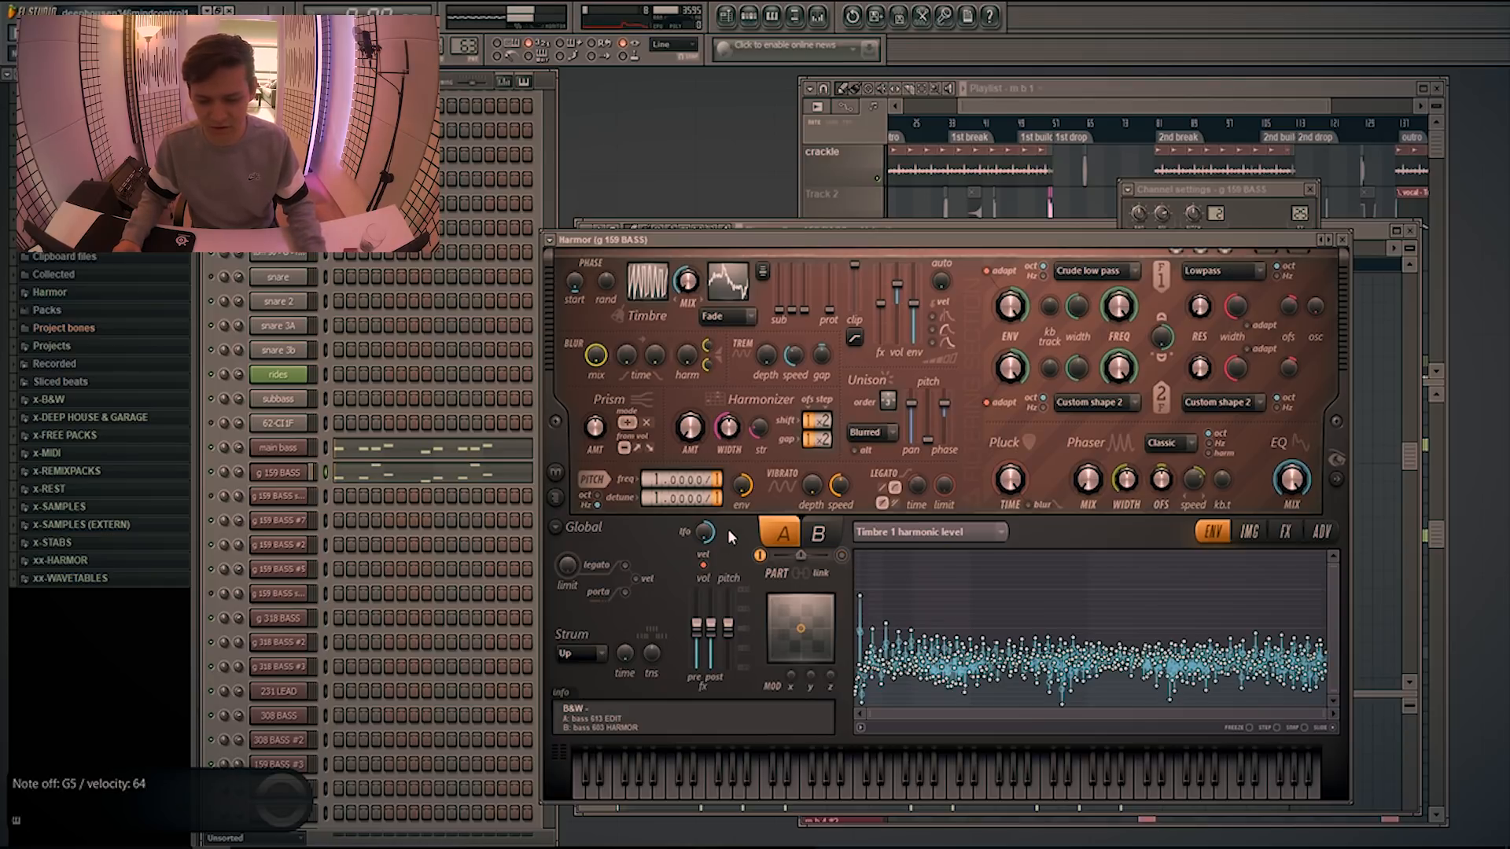
Flatten the Timbre 1 harmonic level in the g 159 BASS Harmor for comparison and restore its original curve
{"action": "left_click", "coordinate": [860, 727]}
{"action": "left_click", "coordinate": [904, 565]}
{"action": "left_click", "coordinate": [860, 727]}
{"action": "left_click", "coordinate": [902, 529]}
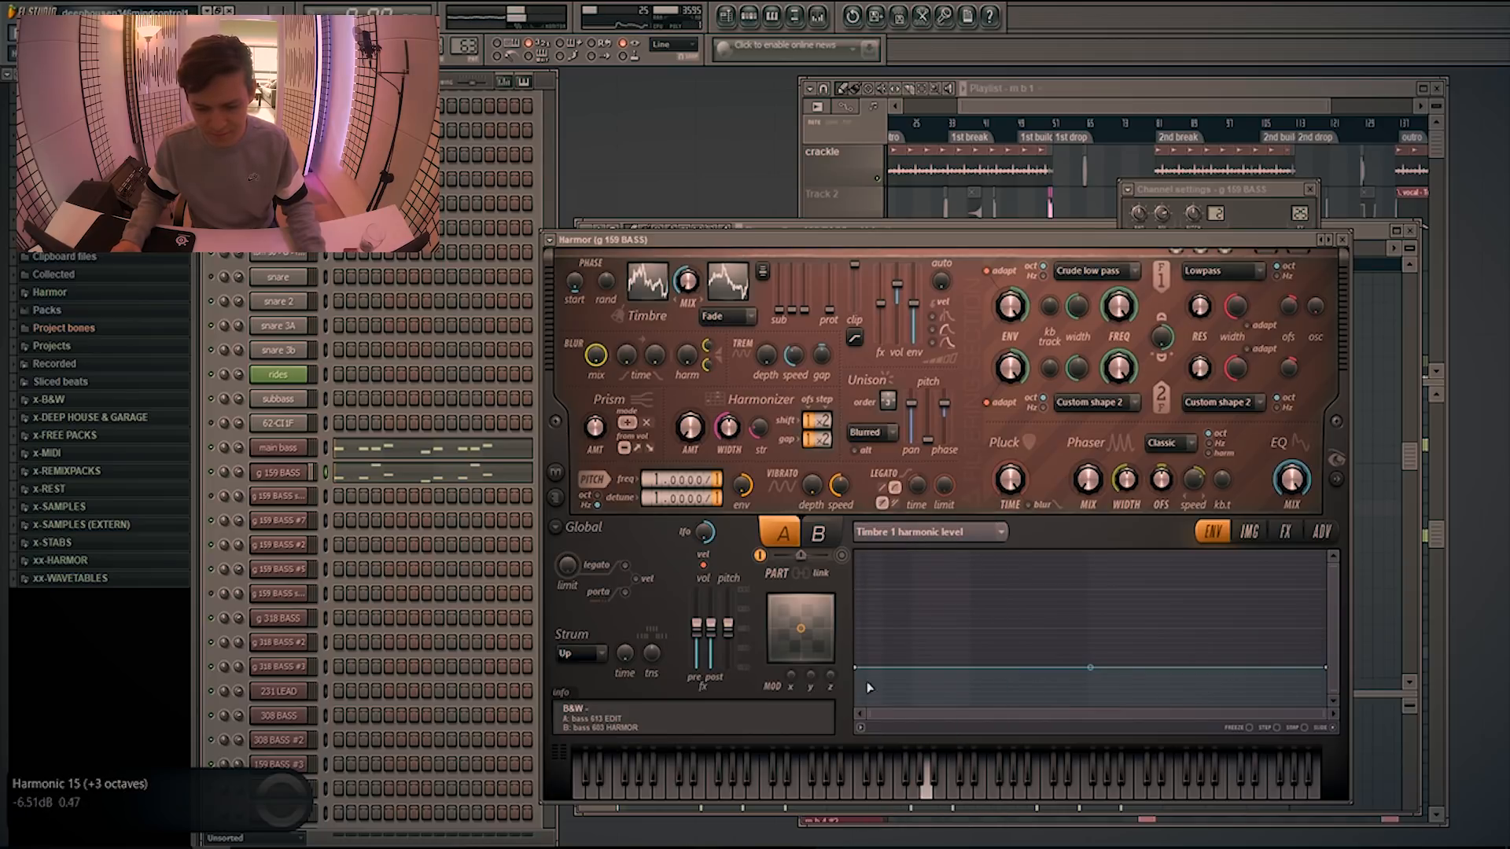
{"action": "left_click", "coordinate": [860, 726]}
{"action": "left_click", "coordinate": [928, 586]}
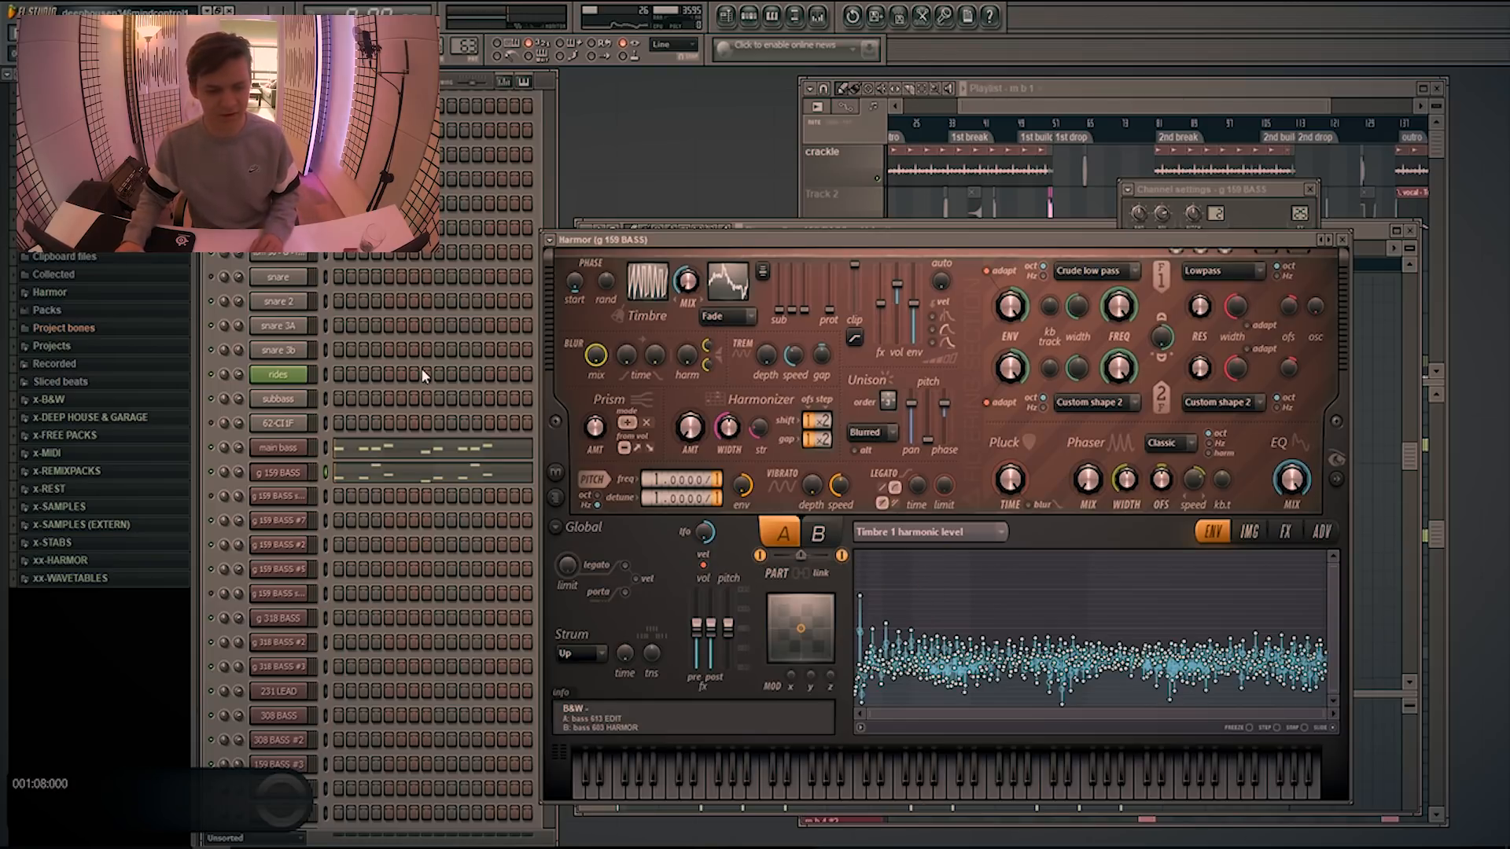
Inspect the main lead 1 mixer channel's effects, and open the g 159 BASS #5 channel used in the m b 4 pattern
{"action": "key", "text": "F9"}
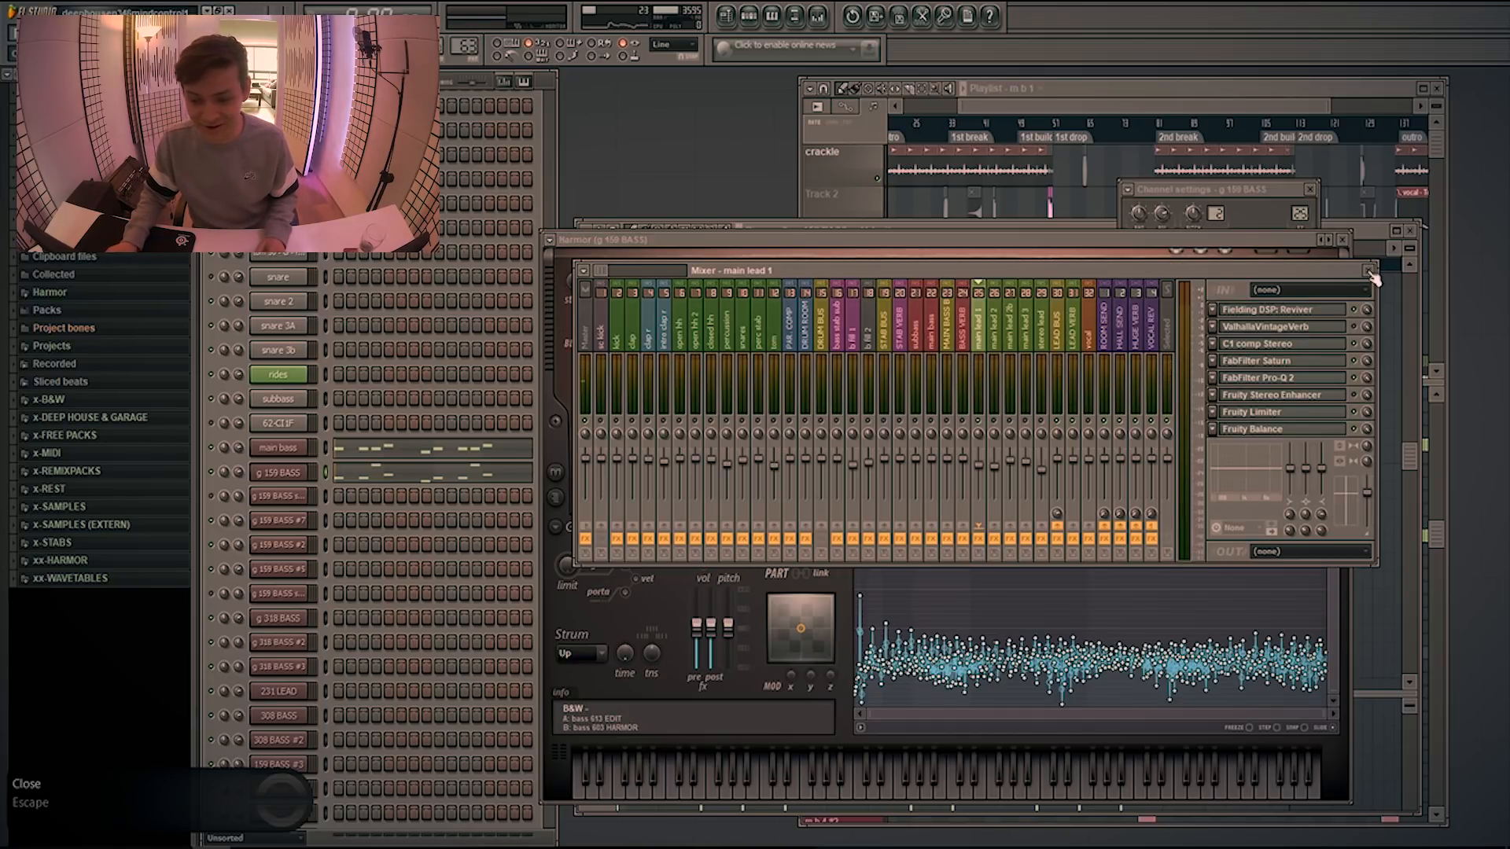
{"action": "left_click_drag", "start_coordinate": [1041, 106], "coordinate": [1083, 107]}
{"action": "scroll", "coordinate": [1042, 472], "scroll_direction": "up", "scroll_amount": 3}
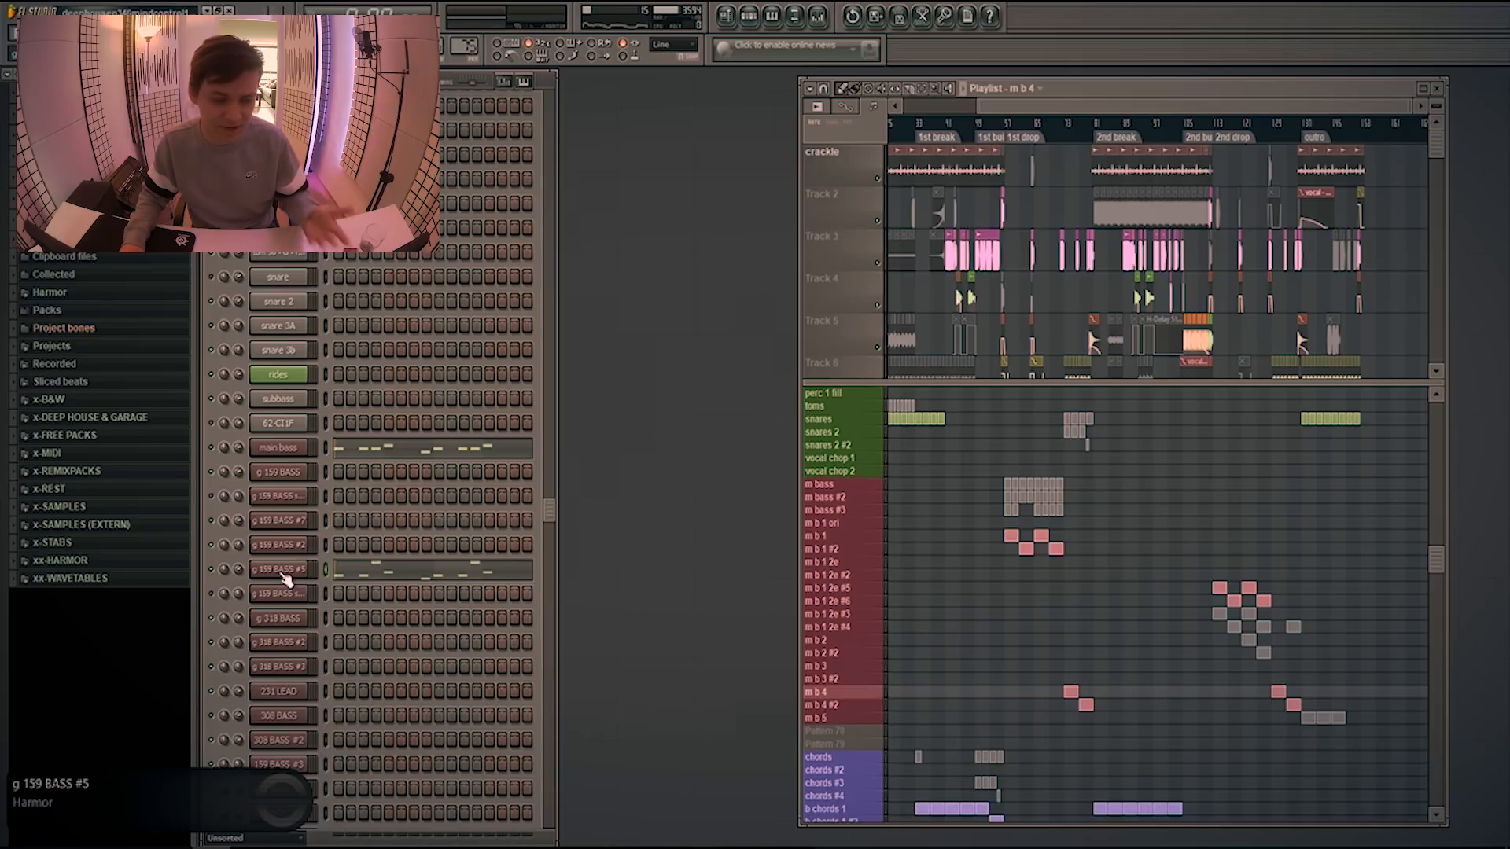
{"action": "left_click", "coordinate": [281, 570]}
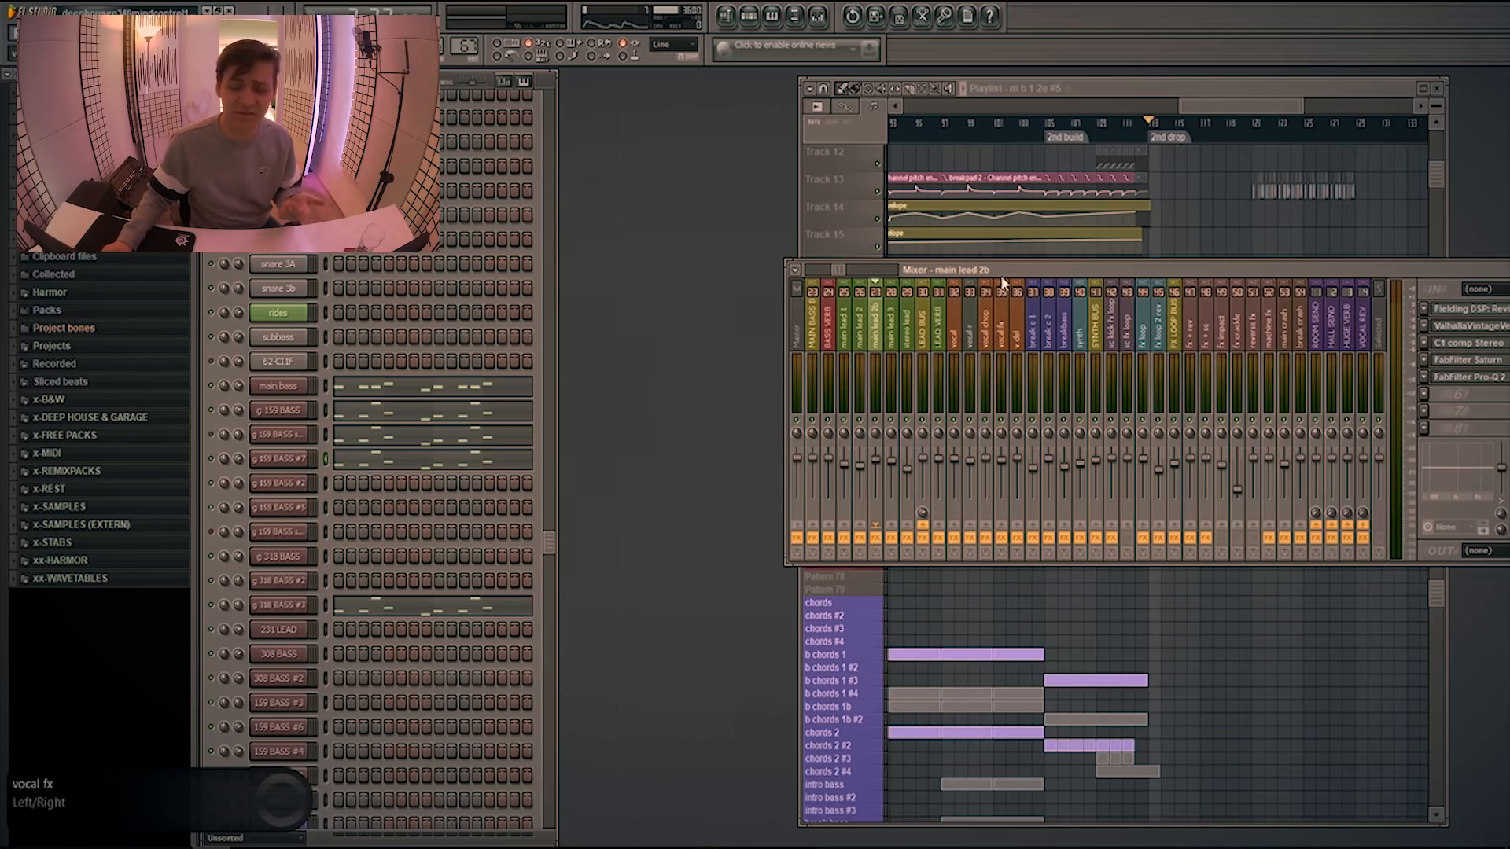
Play the 2nd drop lead and inspect the g 159 BASS #7 channel's Harmor settings and piano roll notes
{"action": "left_click", "coordinate": [277, 459]}
{"action": "left_click", "coordinate": [1046, 270]}
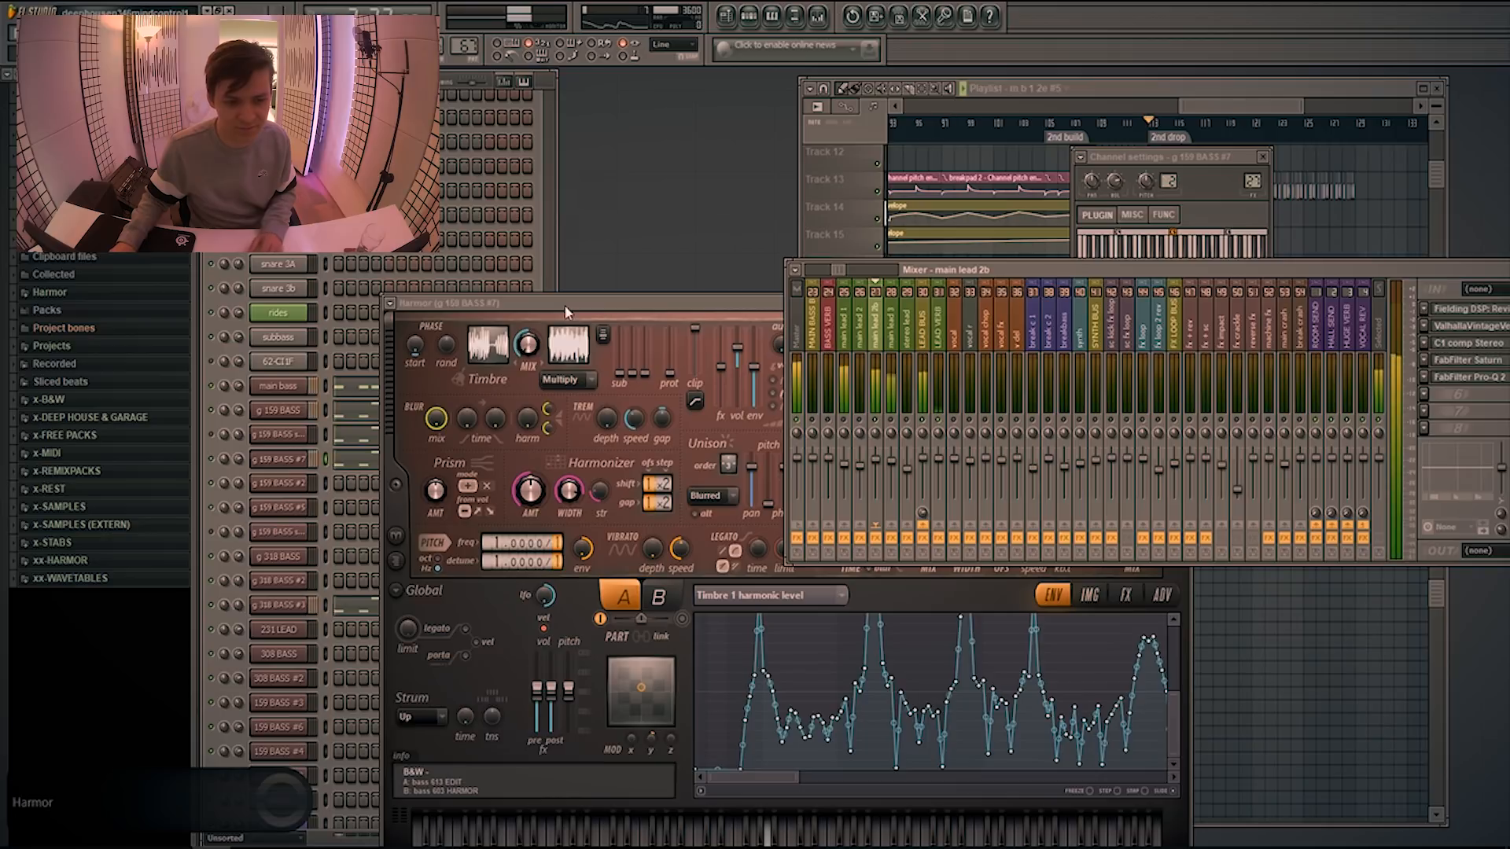
{"action": "left_click", "coordinate": [343, 460]}
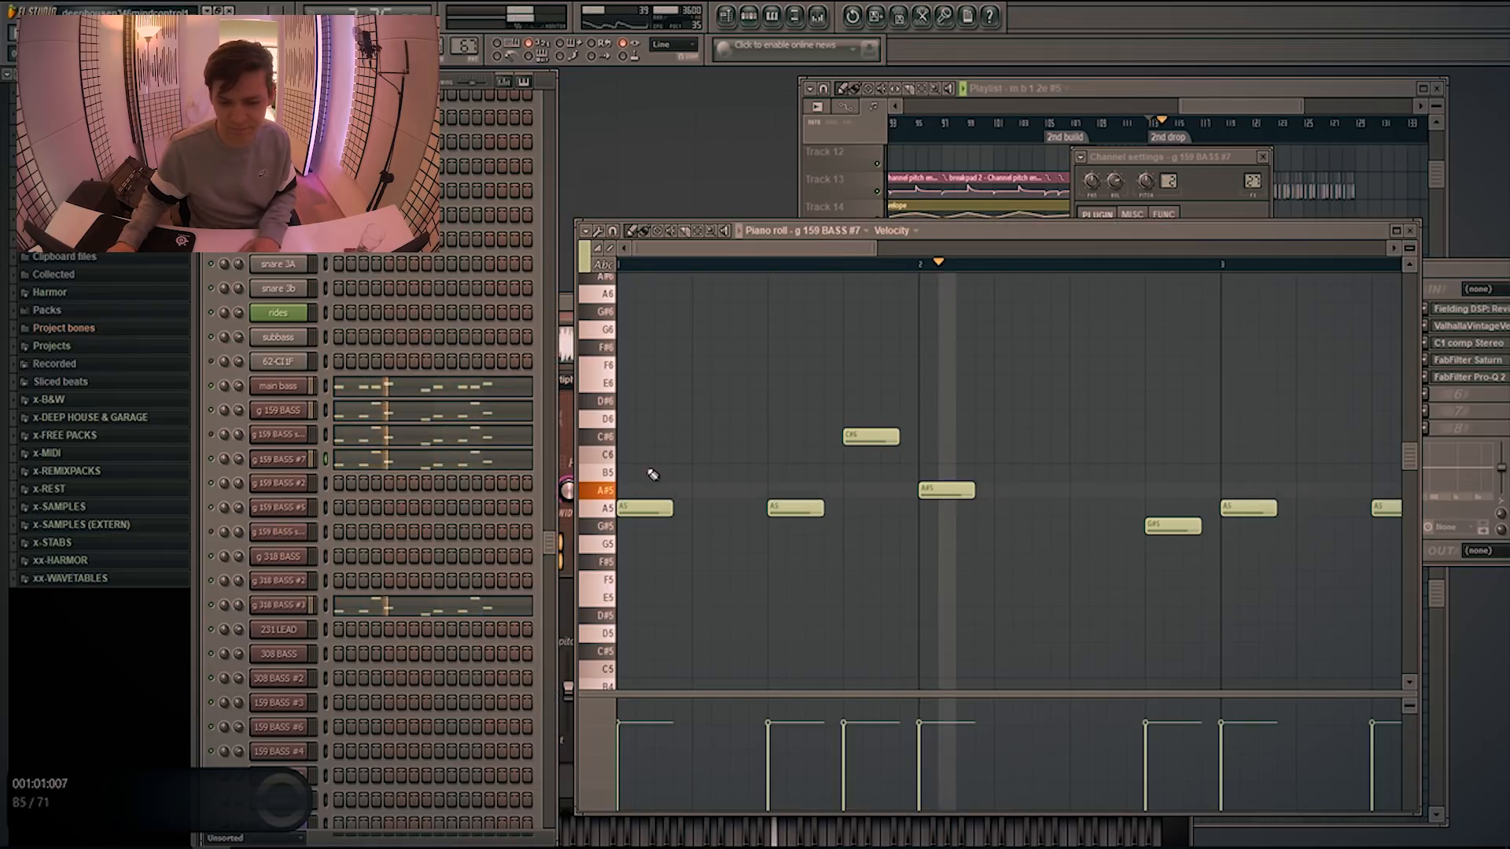
{"action": "scroll", "coordinate": [656, 472], "scroll_direction": "down", "scroll_amount": 3}
{"action": "left_click_drag", "start_coordinate": [973, 233], "coordinate": [1006, 449]}
{"action": "left_click", "coordinate": [745, 300]}
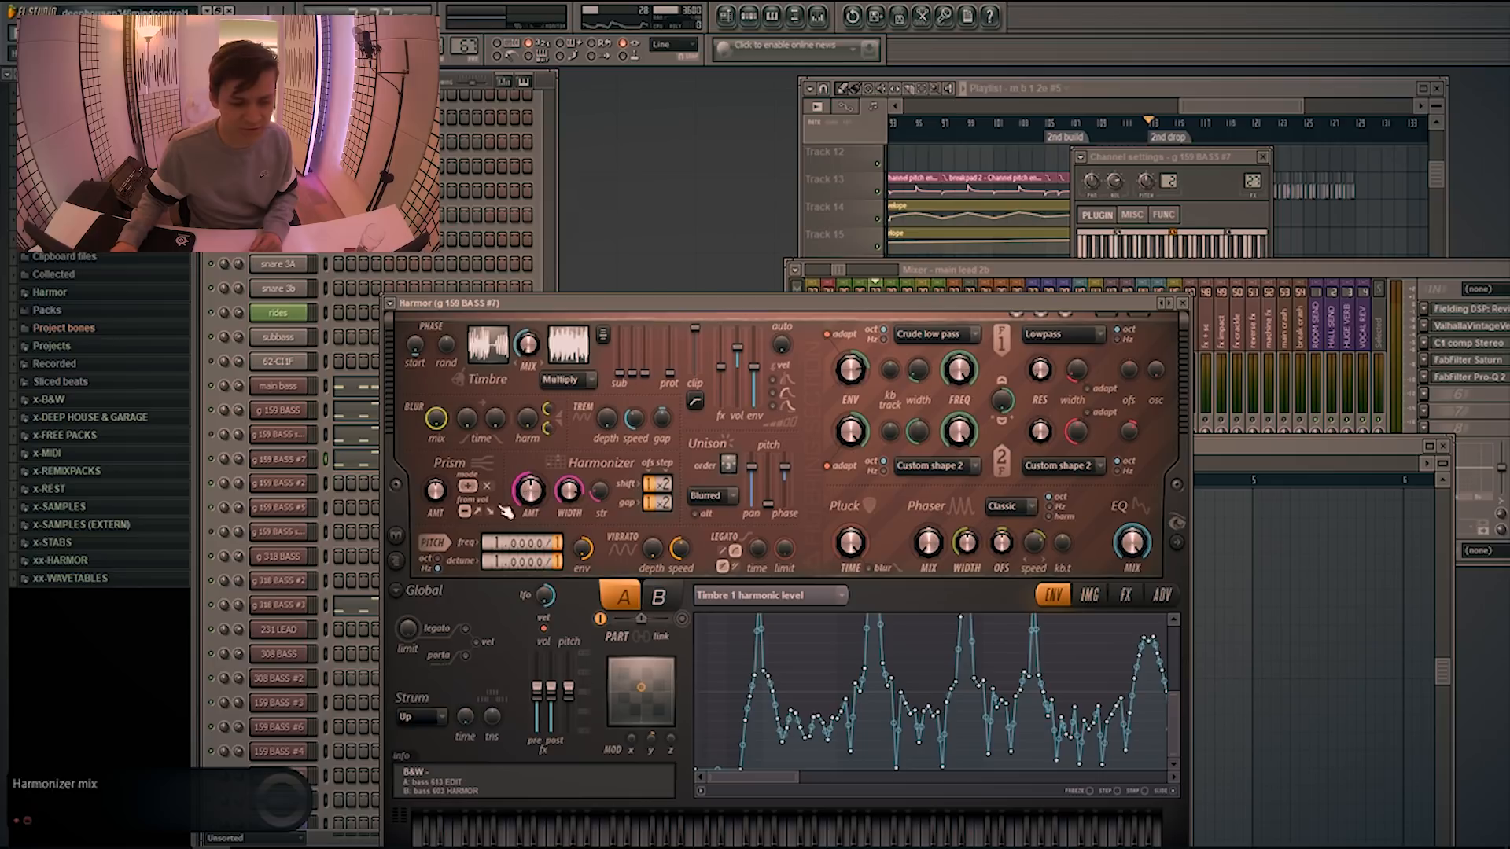
Inspect the g 318 BASS #3 channel's Harmor volume envelope and play it with the main lead 3 mixer channel in view
{"action": "left_click", "coordinate": [283, 606]}
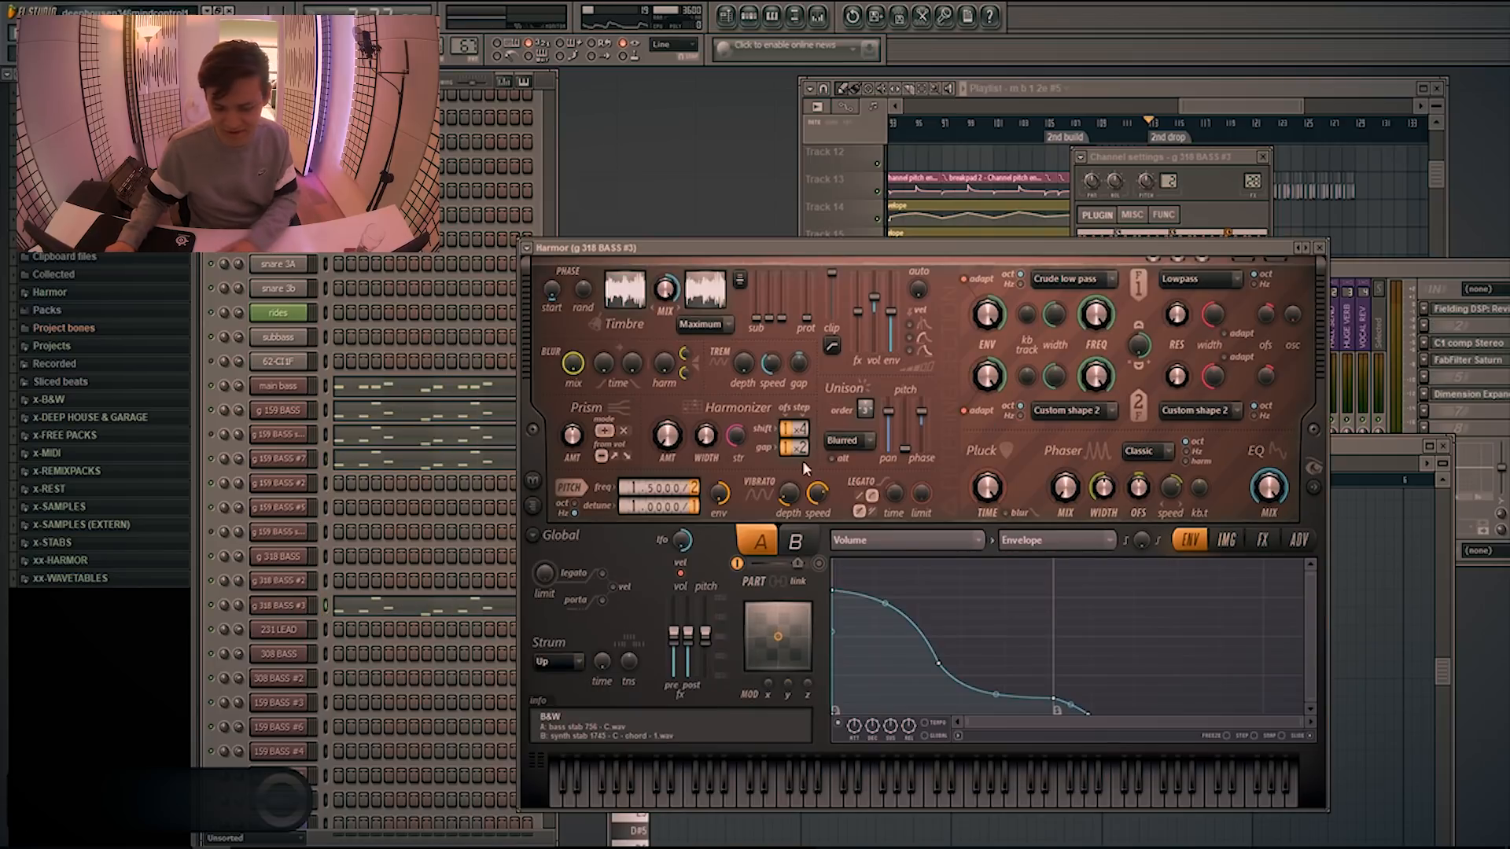
{"action": "key", "text": "F9"}
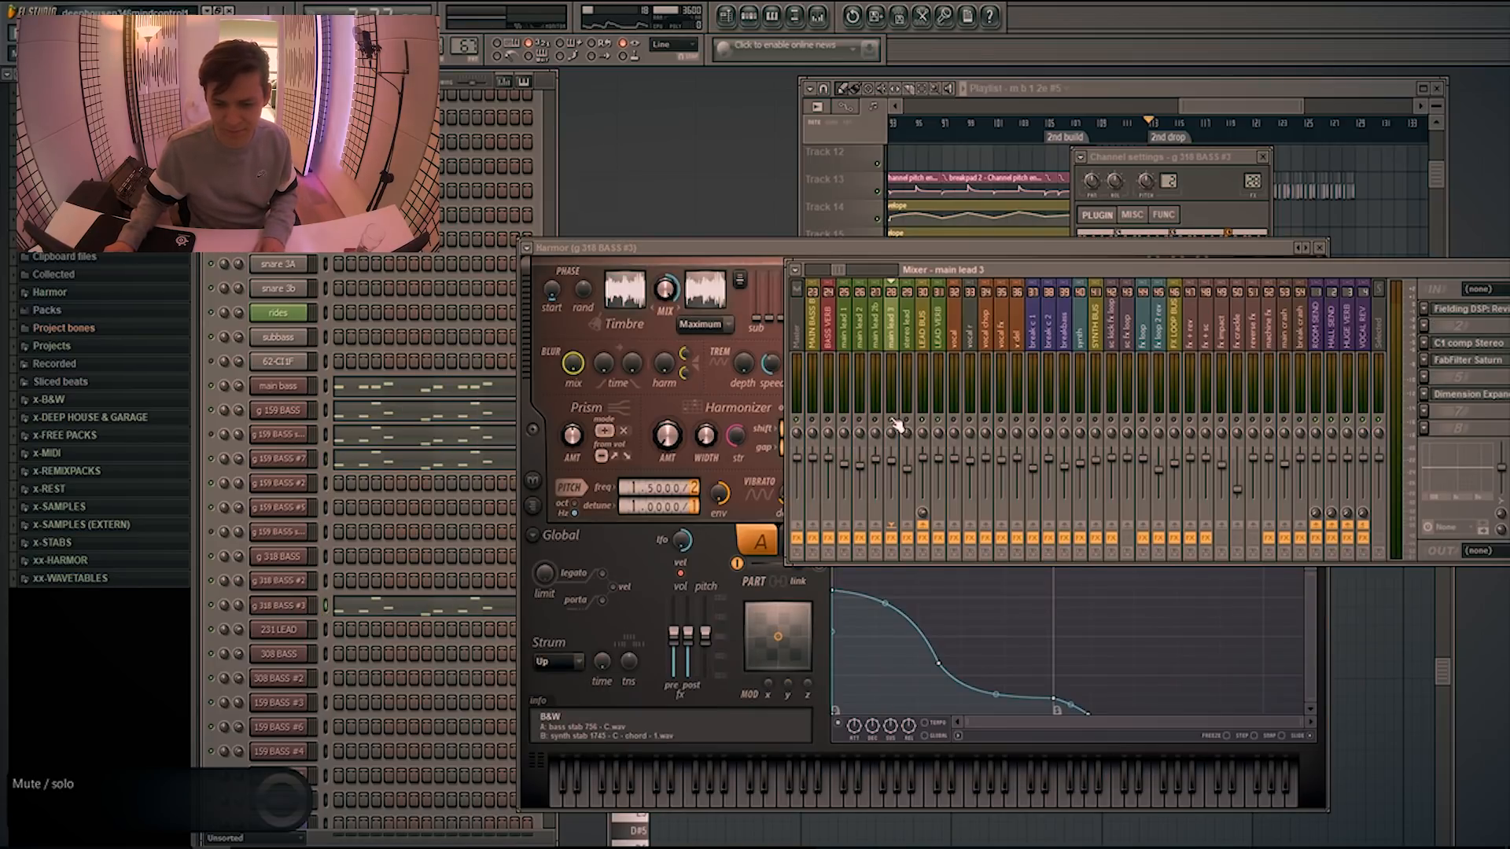
{"action": "left_click_drag", "start_coordinate": [739, 251], "coordinate": [731, 214]}
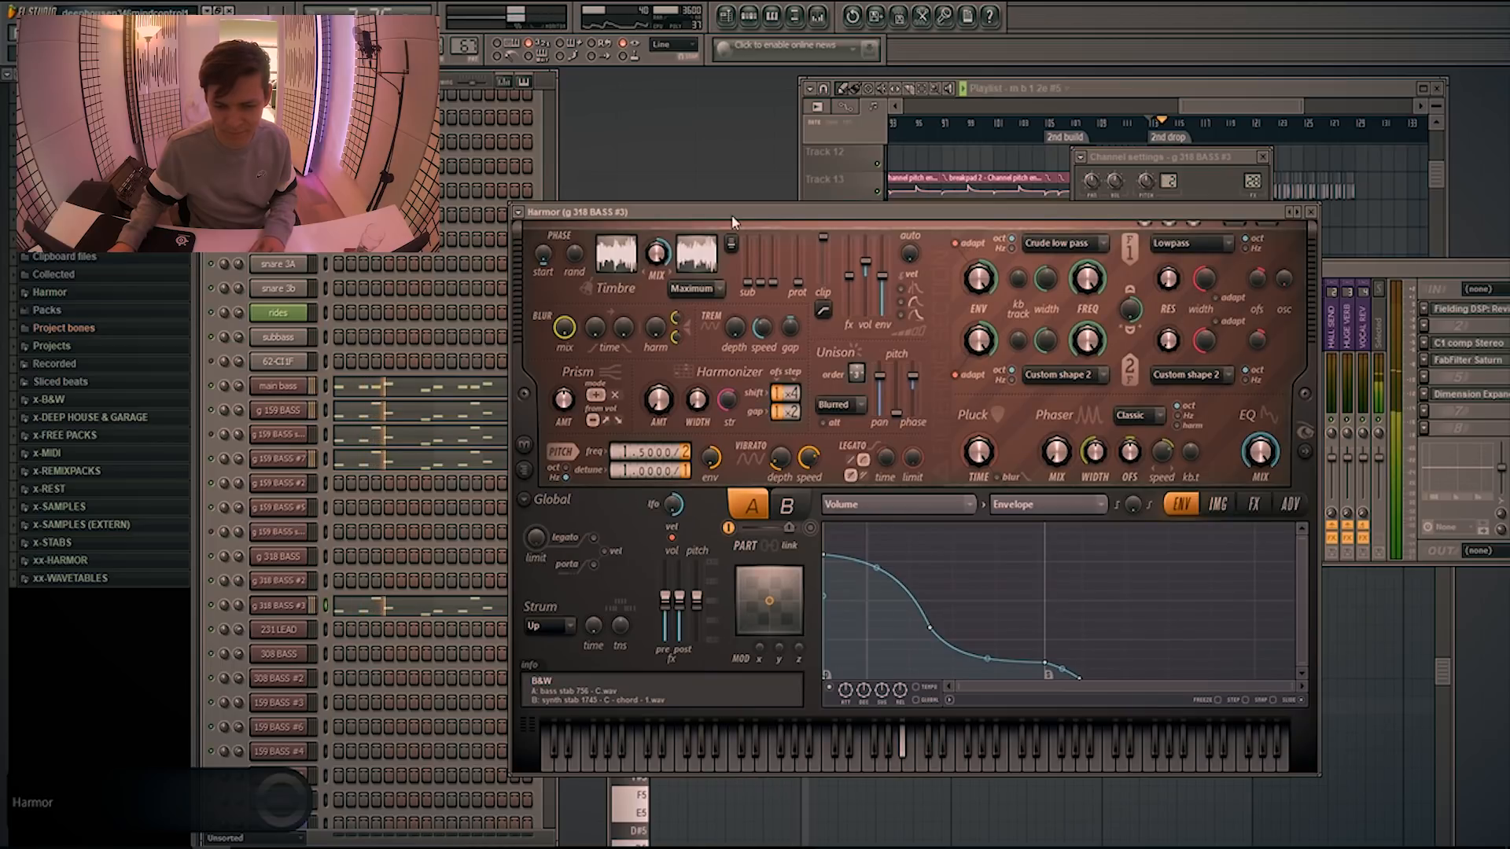
{"action": "key", "text": "F9"}
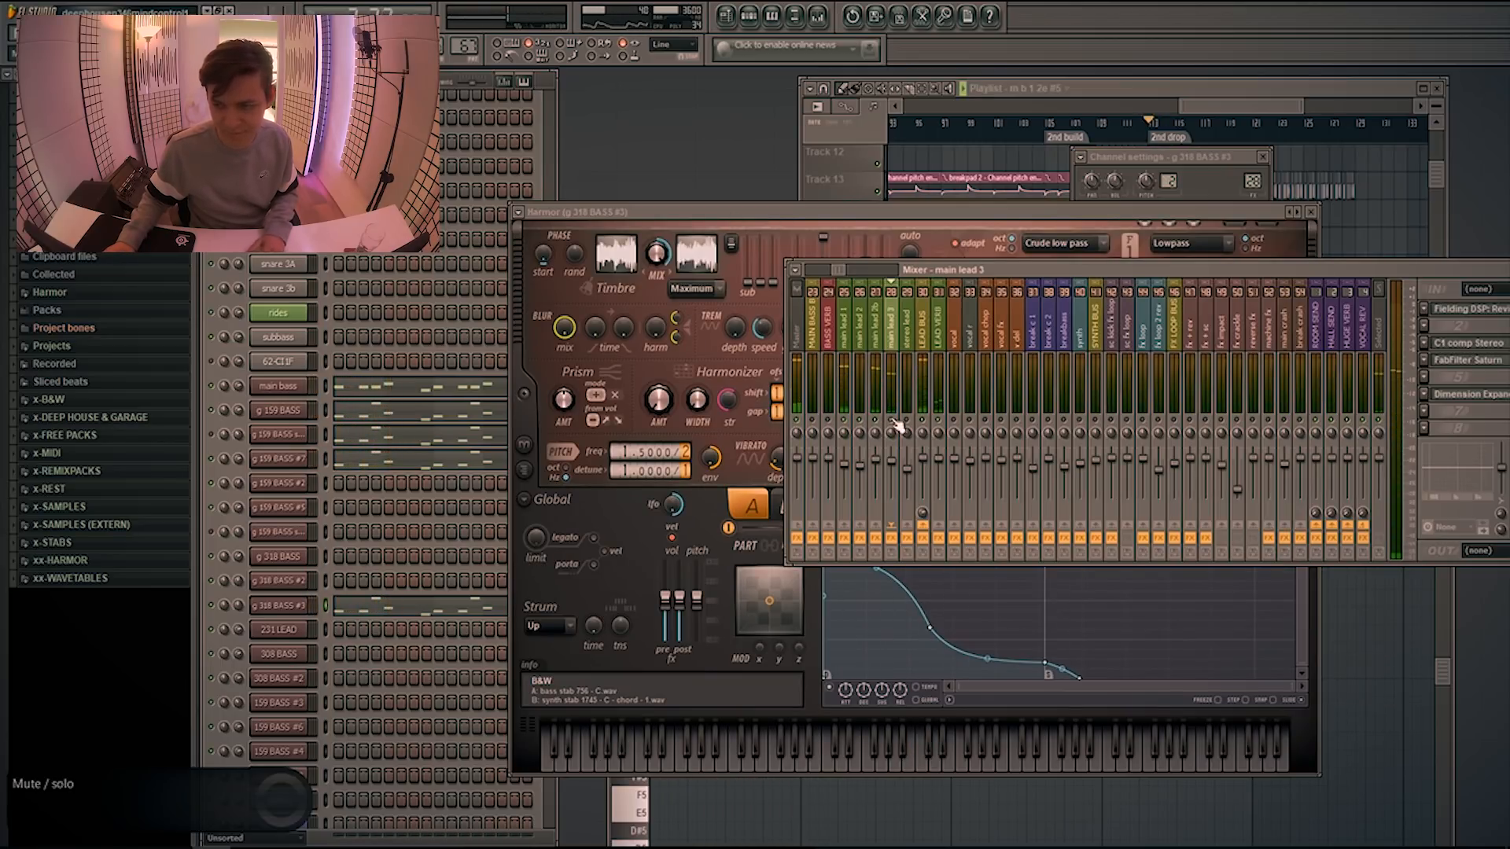
Survey the 2nd drop's bass and drum patterns in the playlist during playback
{"action": "left_click", "coordinate": [1210, 109]}
{"action": "scroll", "coordinate": [1211, 108], "scroll_direction": "down", "scroll_amount": 3}
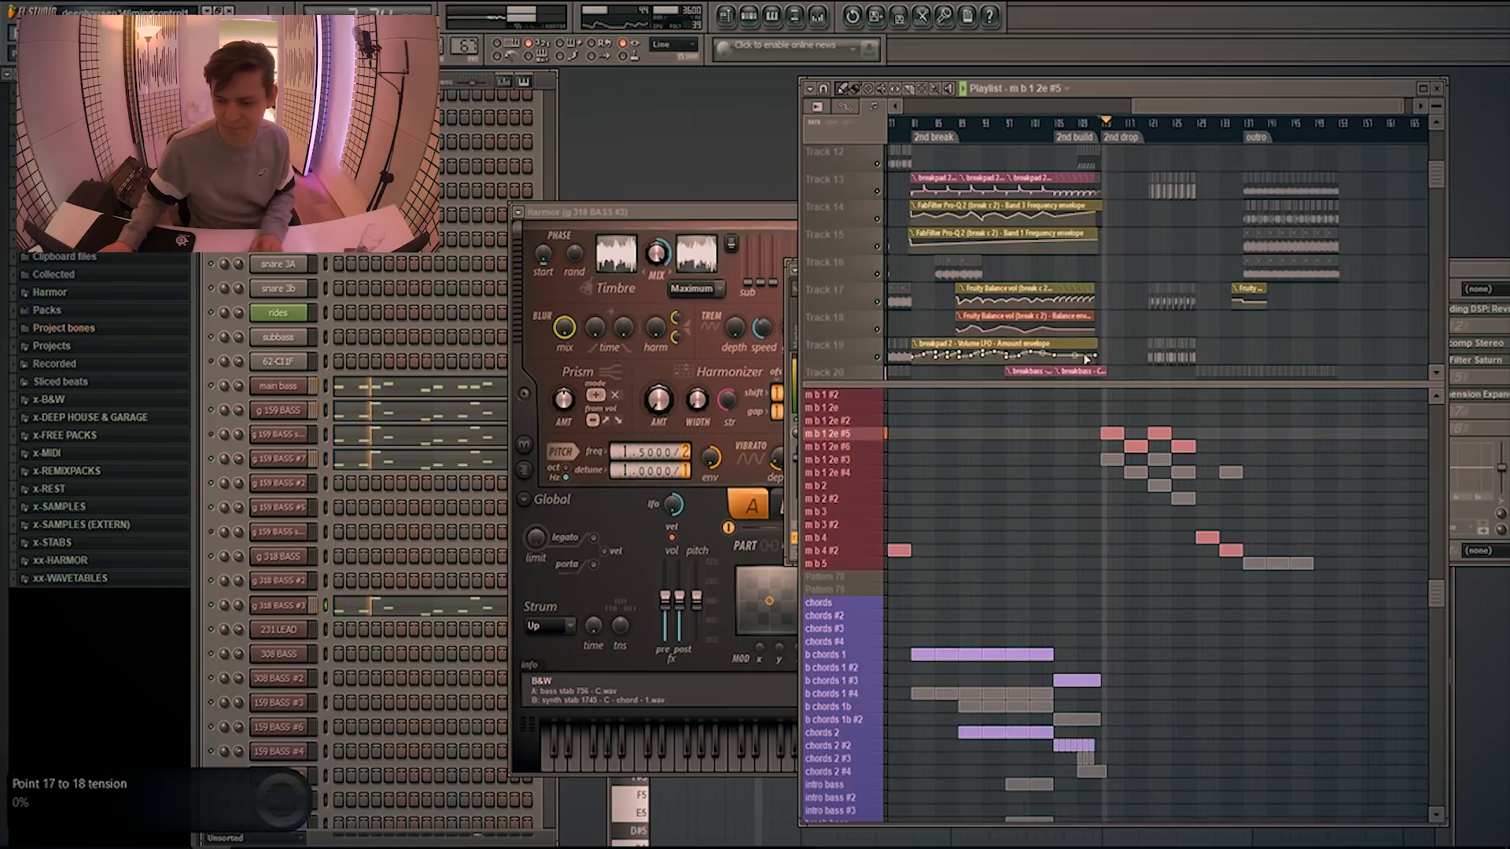
{"action": "scroll", "coordinate": [1242, 440], "scroll_direction": "up", "scroll_amount": 8}
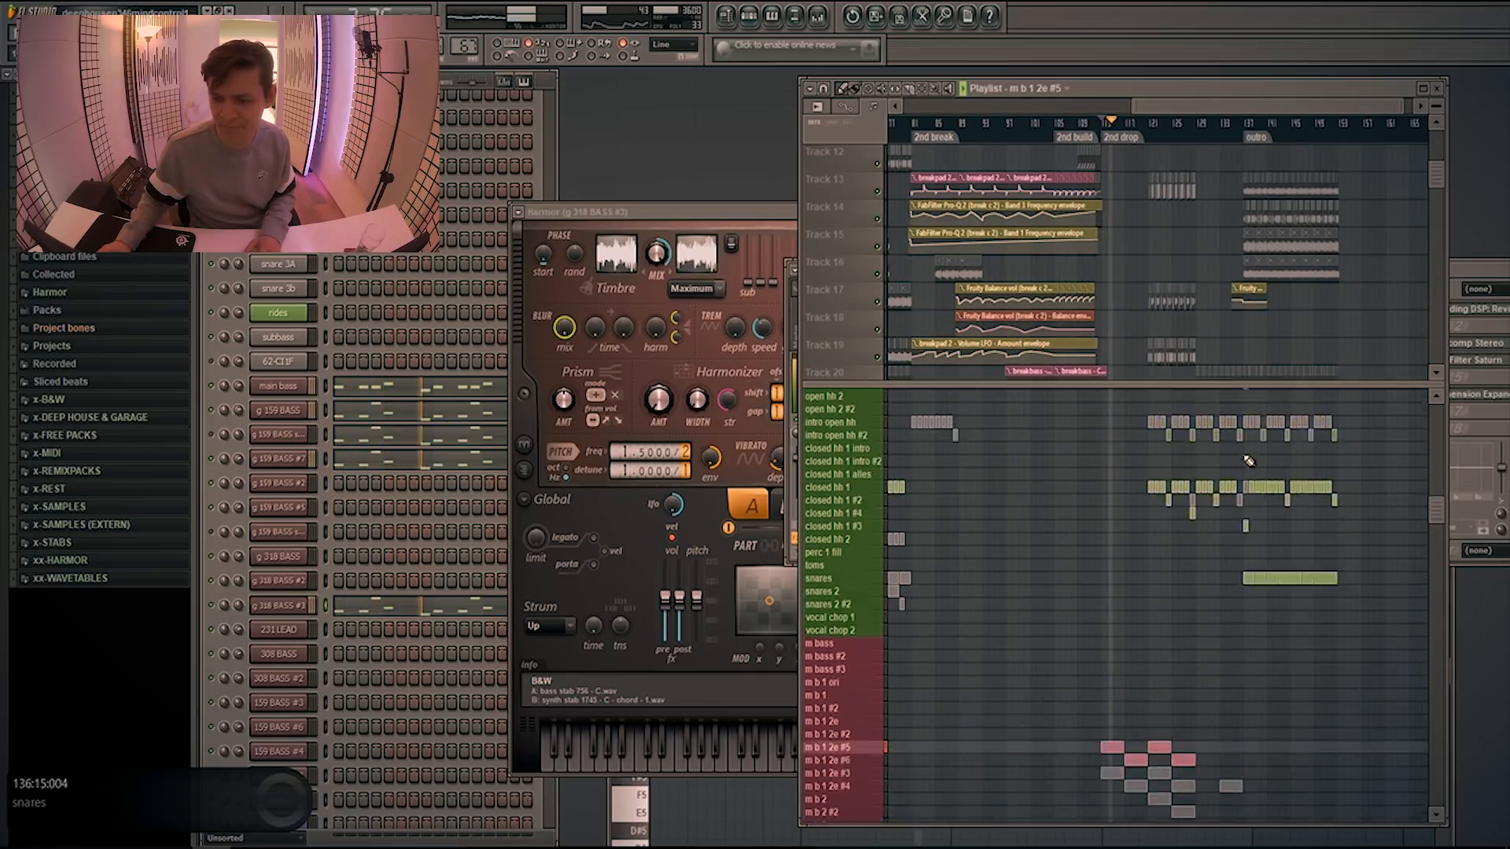
{"action": "scroll", "coordinate": [1249, 460], "scroll_direction": "down", "scroll_amount": 5}
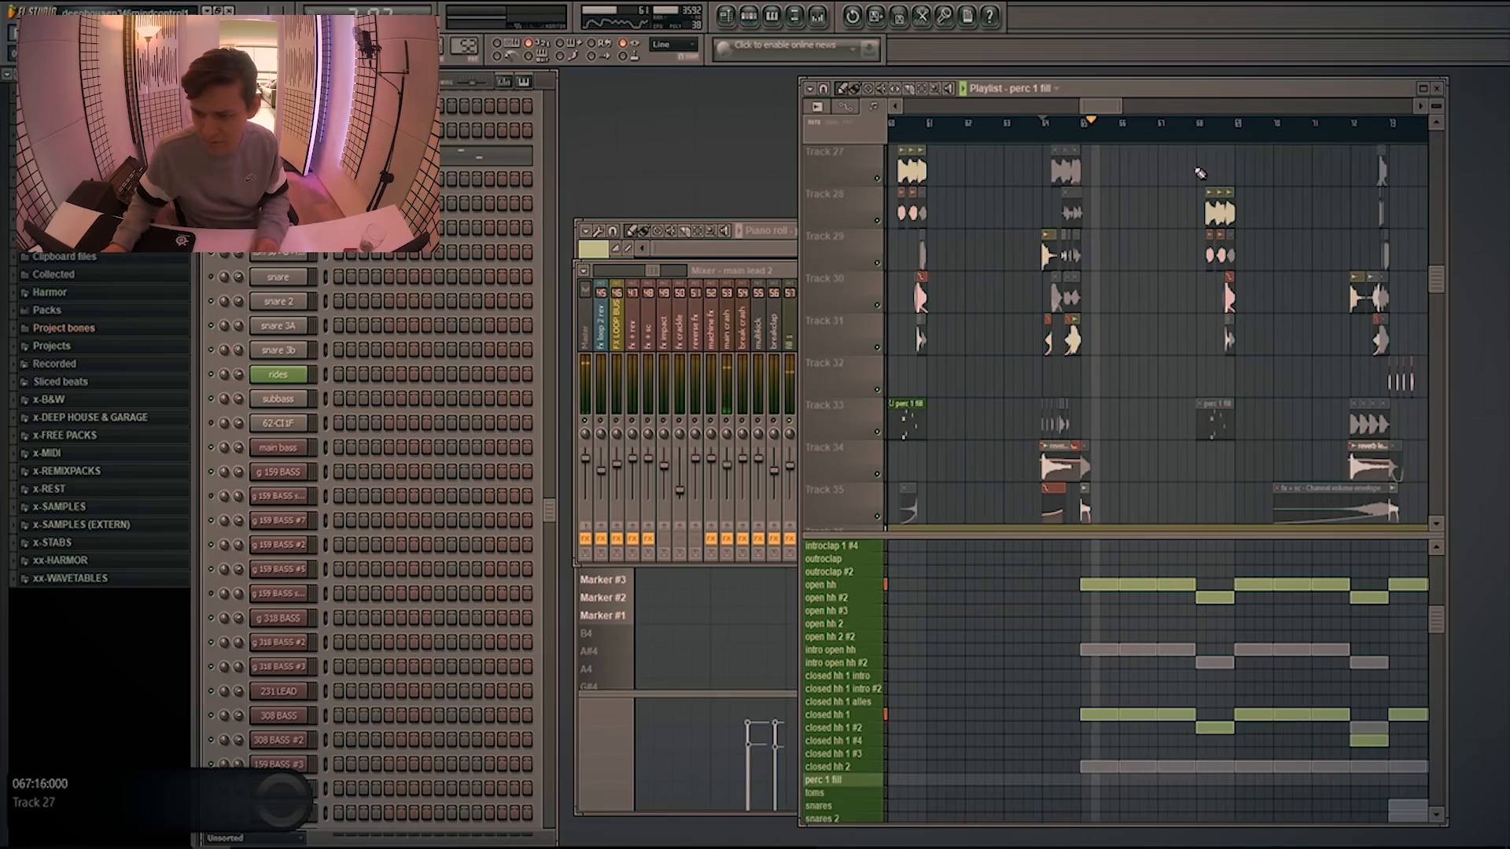
Play the percussion and crash fills on tracks 27 to 35 and the transition into the 2nd break, and examine their clips
{"action": "scroll", "coordinate": [1091, 367], "scroll_direction": "down", "scroll_amount": 3}
{"action": "left_click", "coordinate": [1225, 123]}
{"action": "scroll", "coordinate": [1299, 312], "scroll_direction": "up", "scroll_amount": 3}
{"action": "scroll", "coordinate": [1266, 347], "scroll_direction": "up", "scroll_amount": 2}
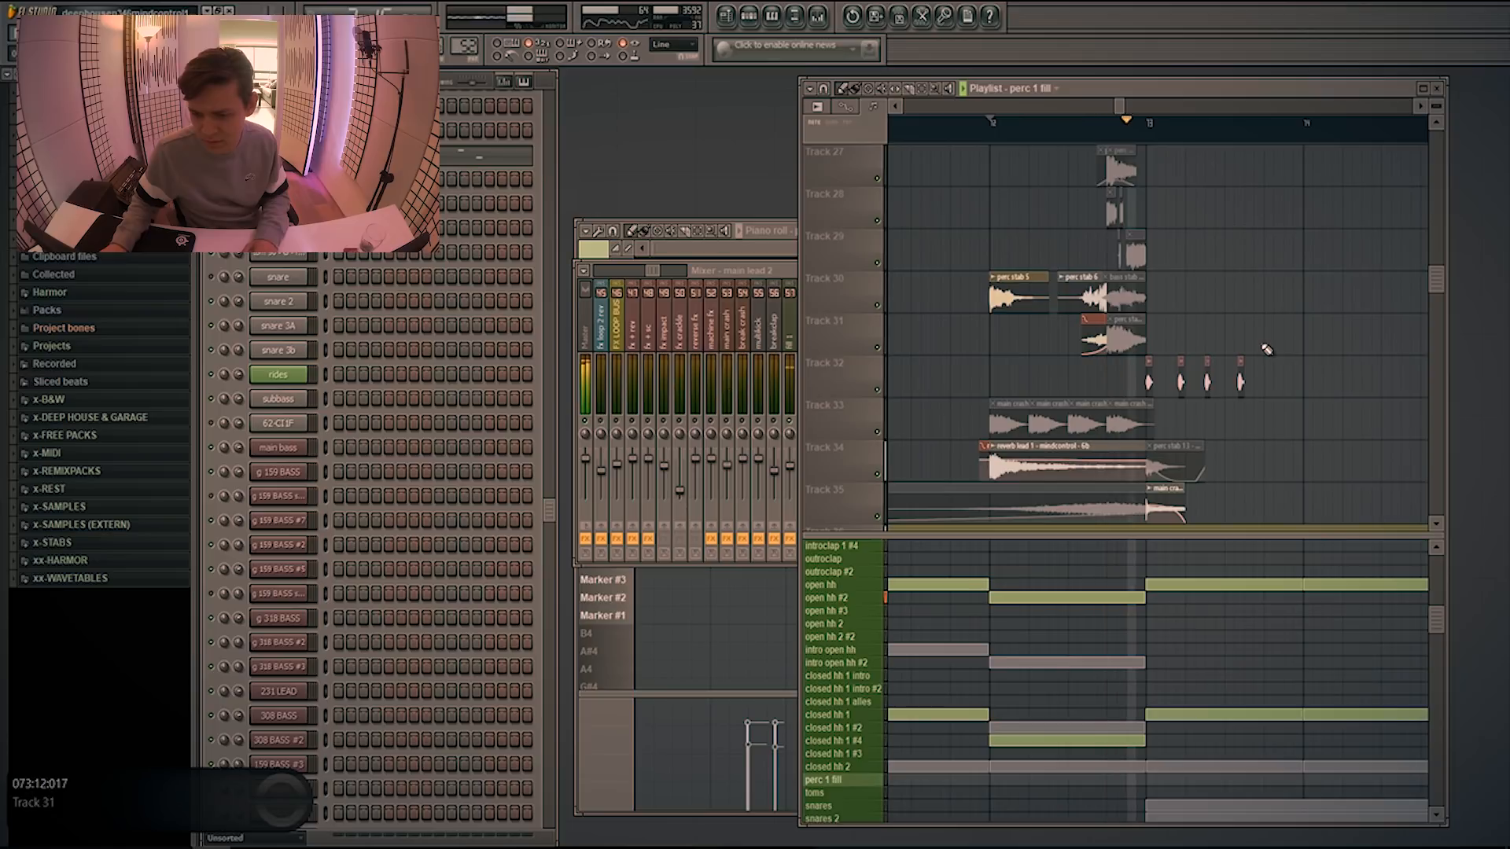
{"action": "left_click", "coordinate": [1304, 122]}
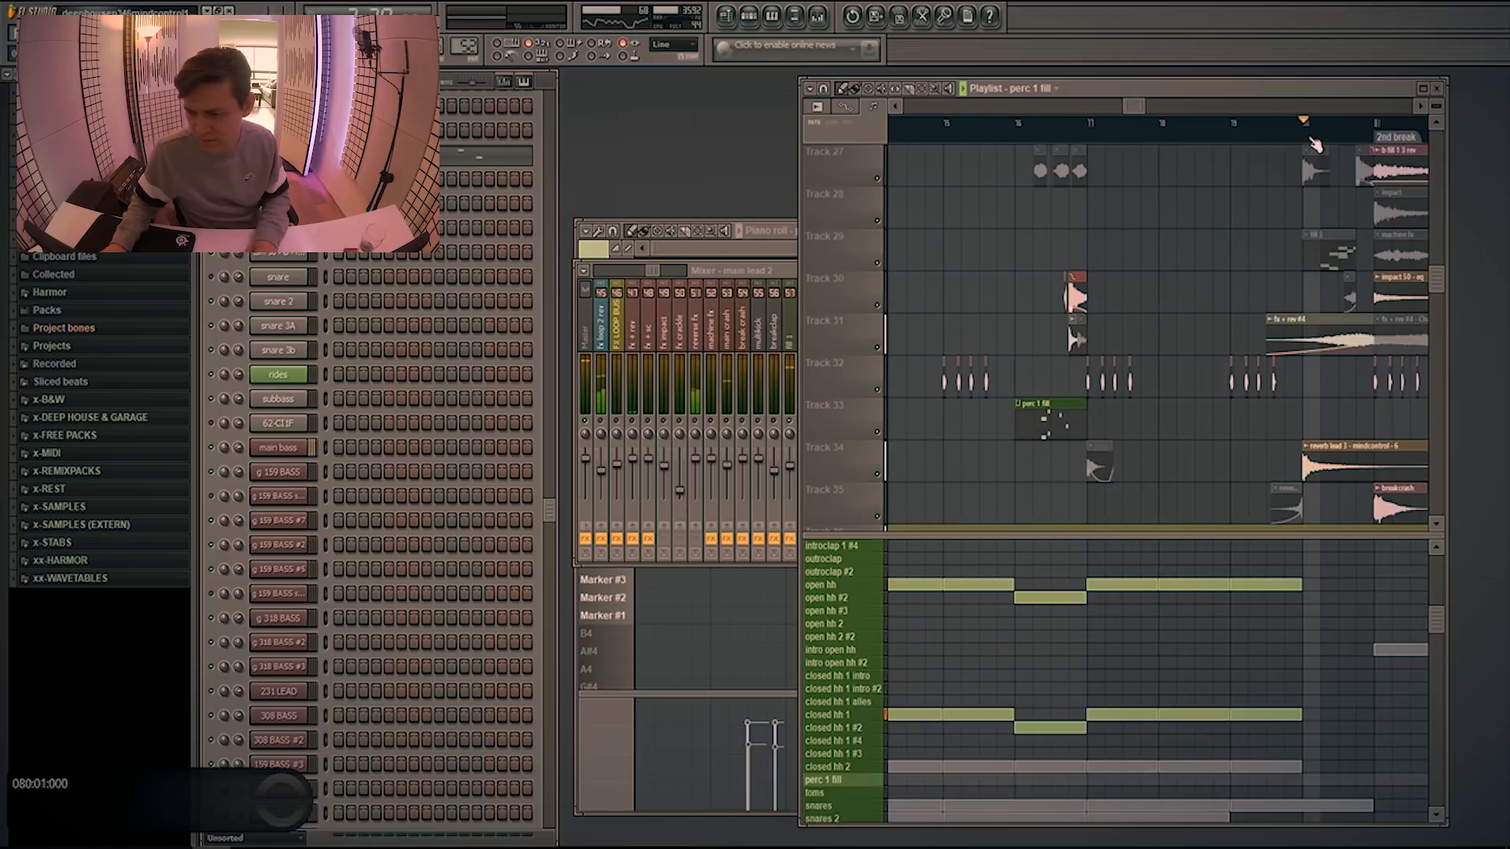
{"action": "scroll", "coordinate": [1293, 319], "scroll_direction": "down", "scroll_amount": 2}
{"action": "scroll", "coordinate": [1293, 319], "scroll_direction": "down", "scroll_amount": 4}
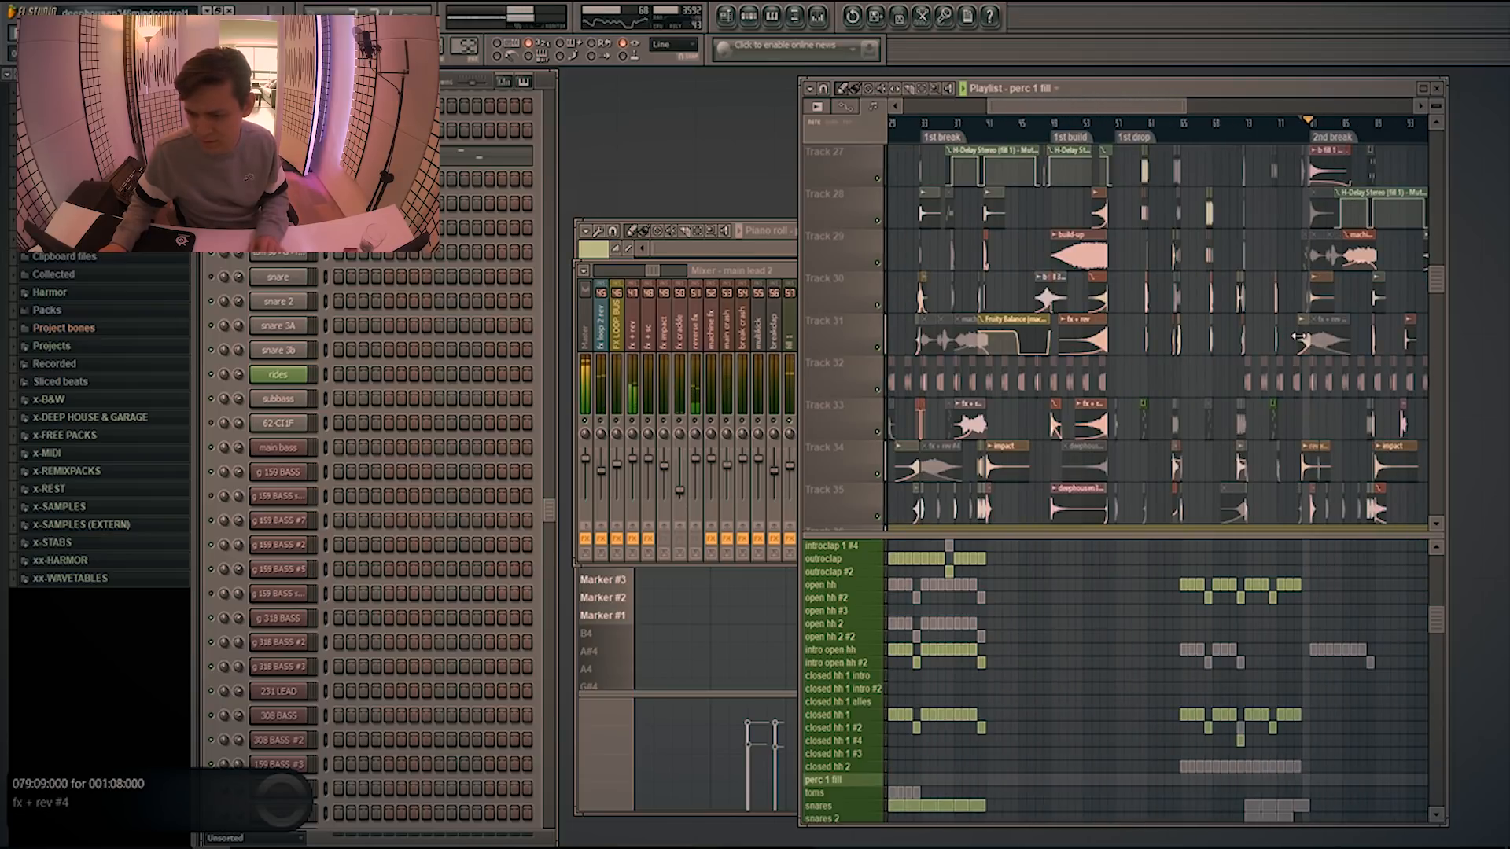
{"action": "scroll", "coordinate": [1222, 280], "scroll_direction": "up", "scroll_amount": 2}
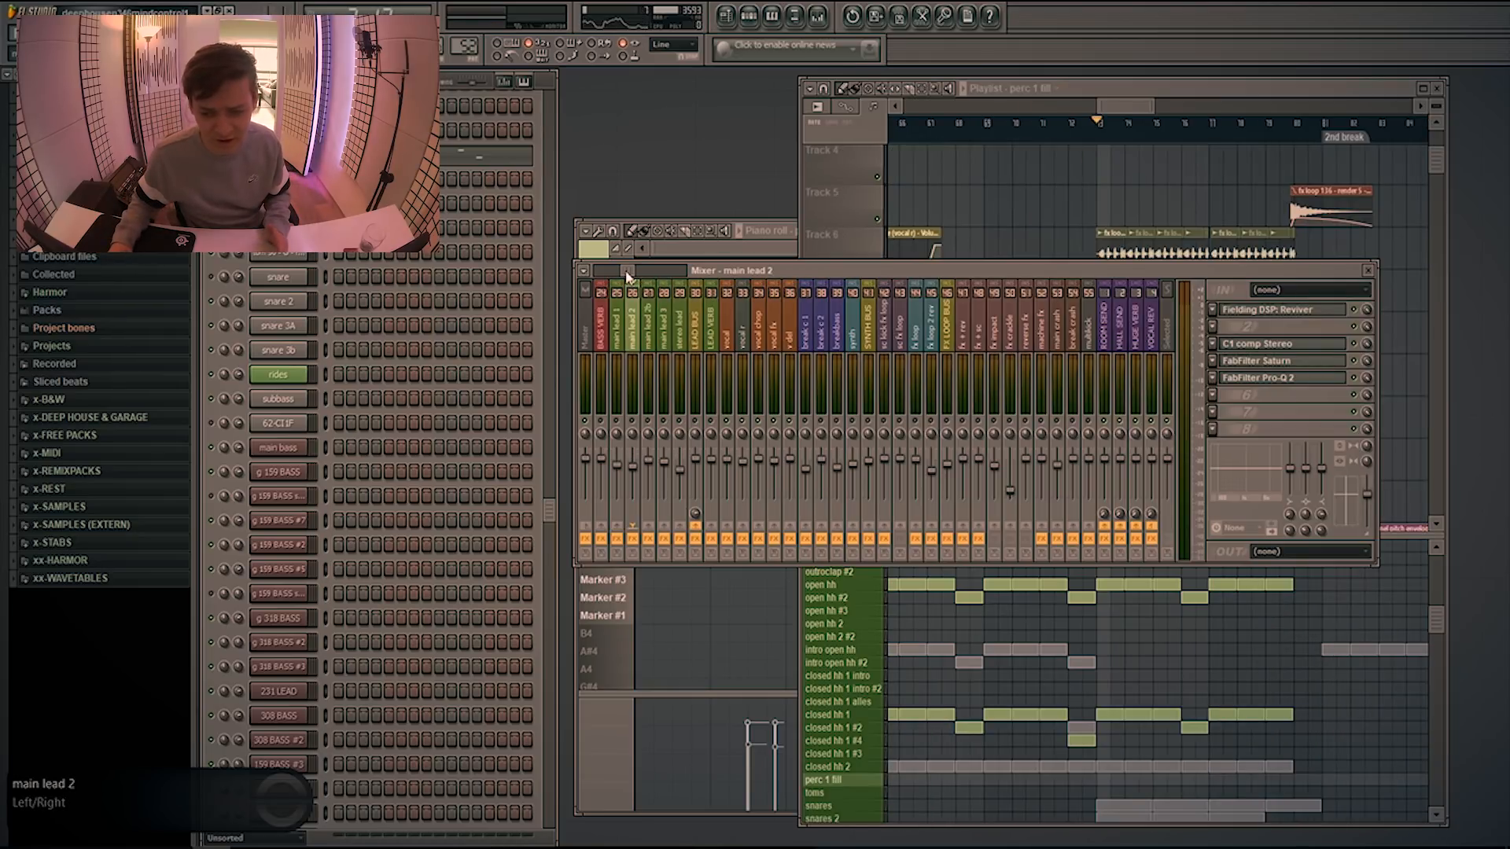
Play the fx loop 136 clips before the 2nd break, inspect the fx loop mixer channel's effects, and stop playback
{"action": "left_click_drag", "start_coordinate": [627, 272], "coordinate": [645, 272]}
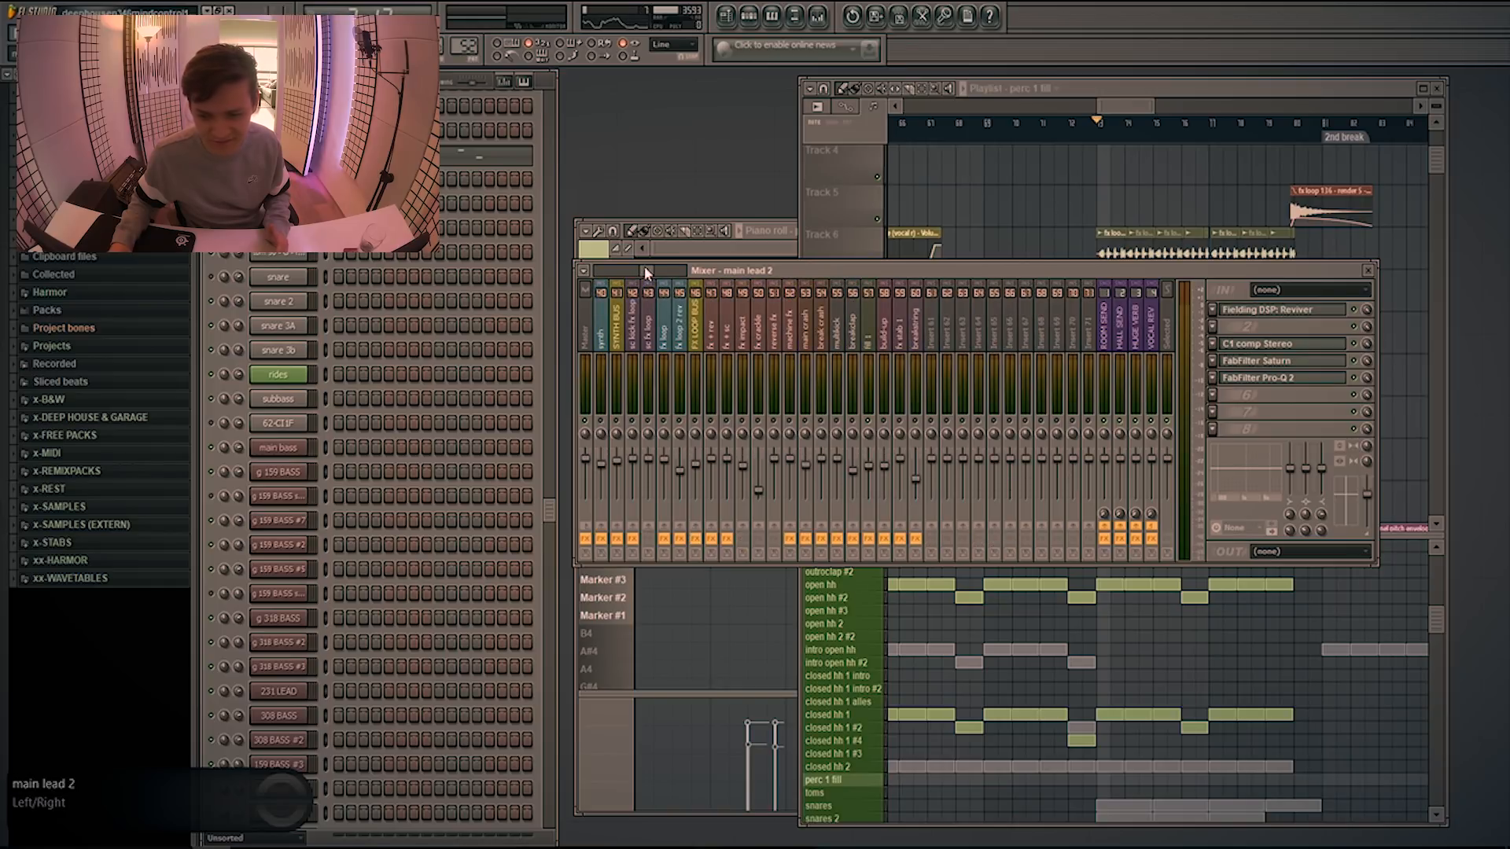
{"action": "right_click", "coordinate": [1025, 222]}
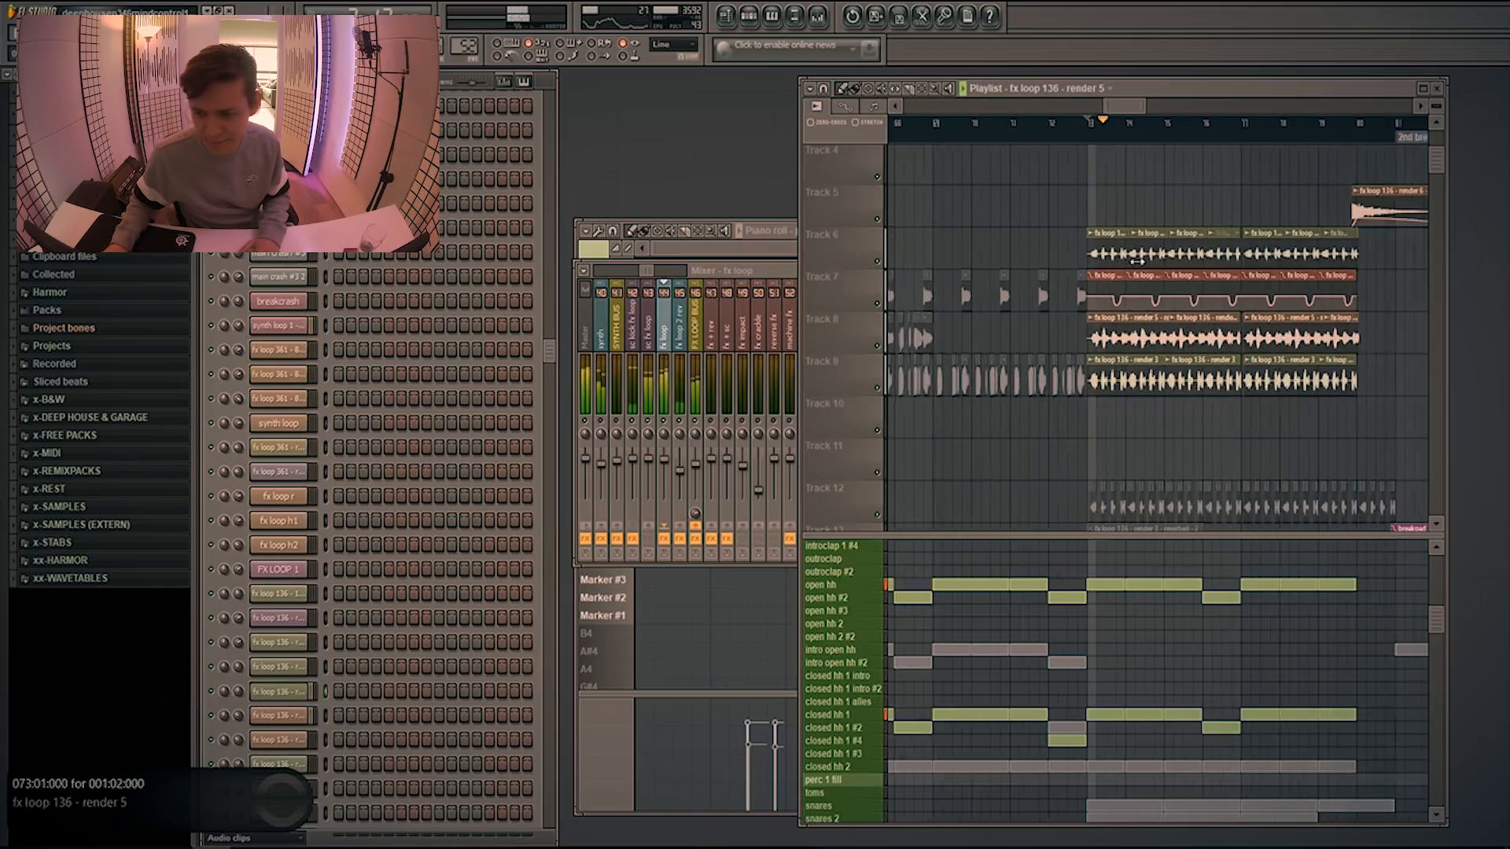
{"action": "scroll", "coordinate": [1090, 339], "scroll_direction": "up", "scroll_amount": 2}
{"action": "scroll", "coordinate": [1090, 340], "scroll_direction": "down", "scroll_amount": 3}
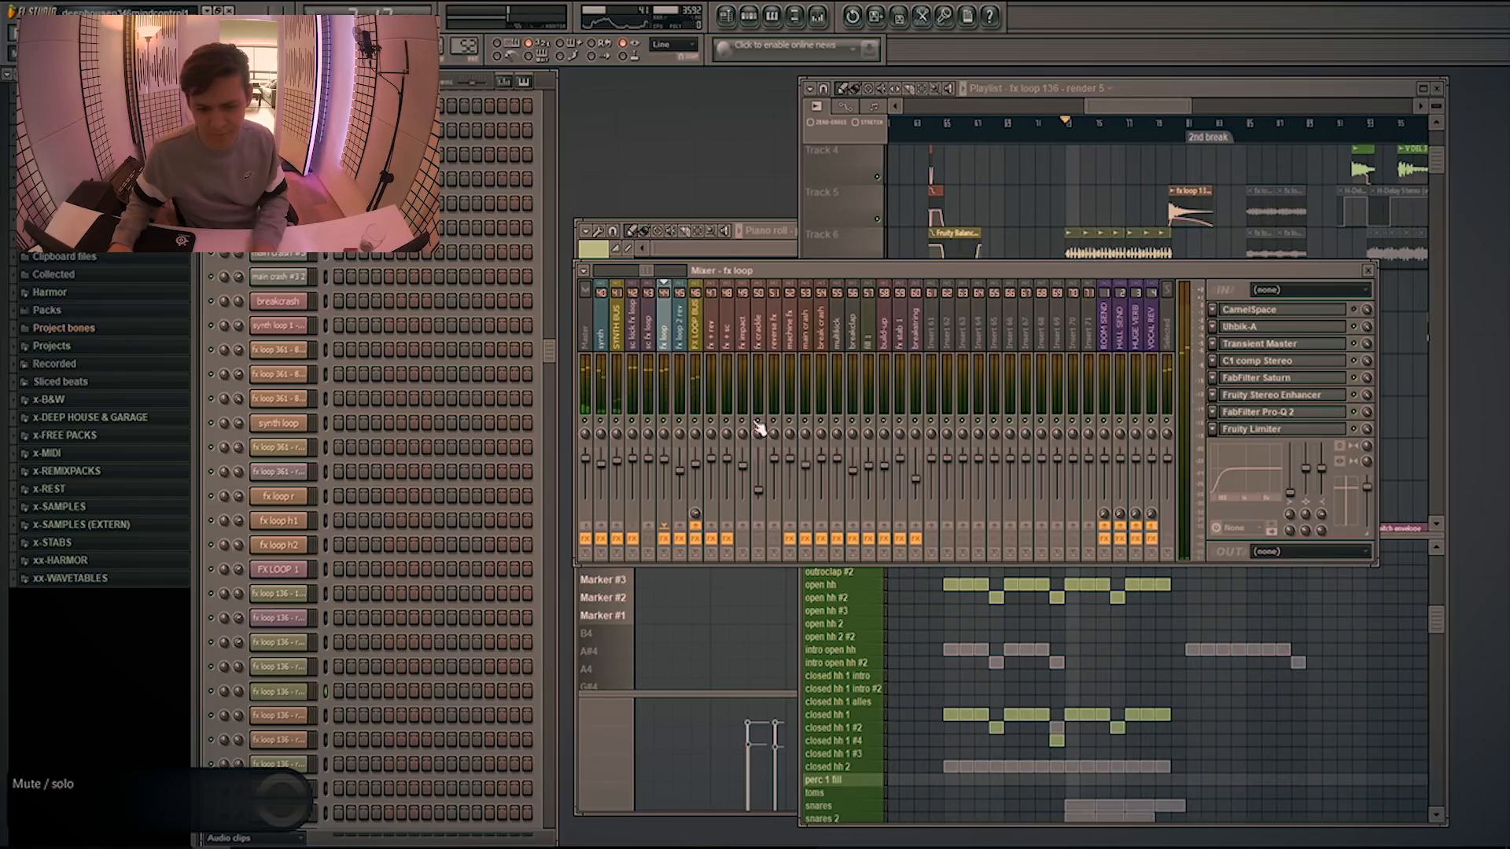
{"action": "key", "text": "space"}
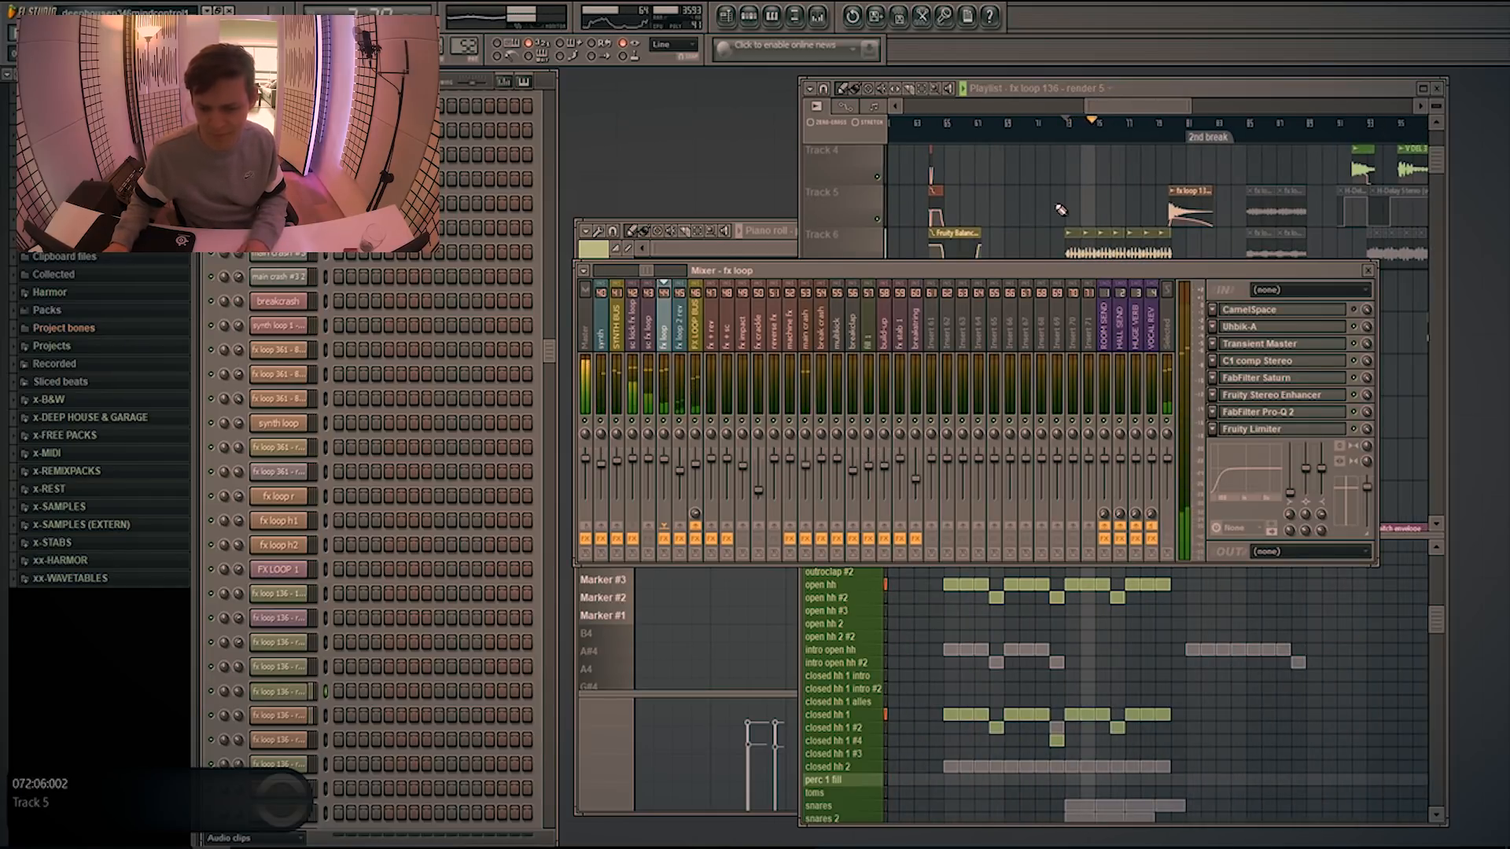
{"action": "key", "text": "space"}
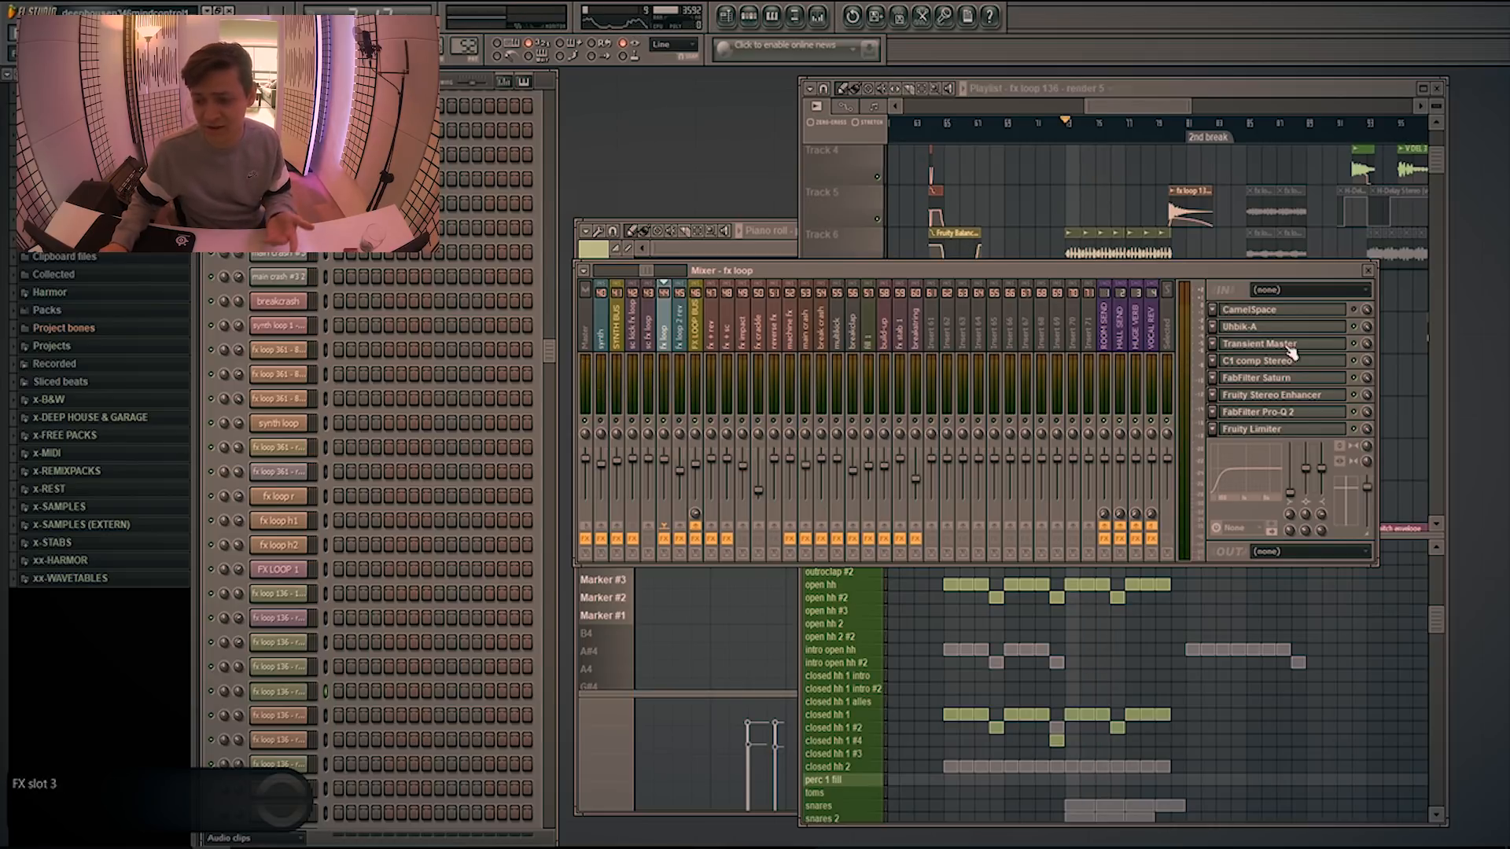